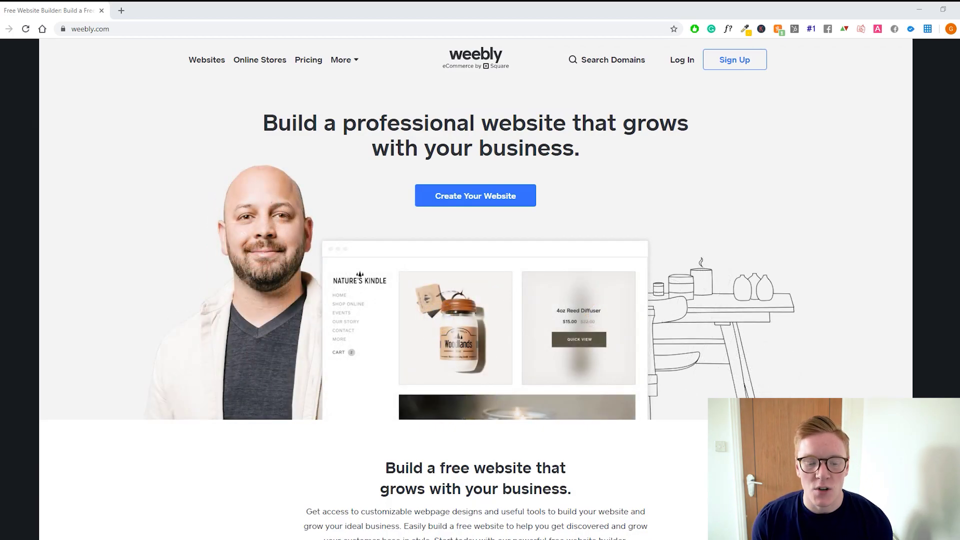
Step: Start creating a new website from the Weebly homepage and choose the option for just a website, without an online store
scroll(475, 290, "down", 10)
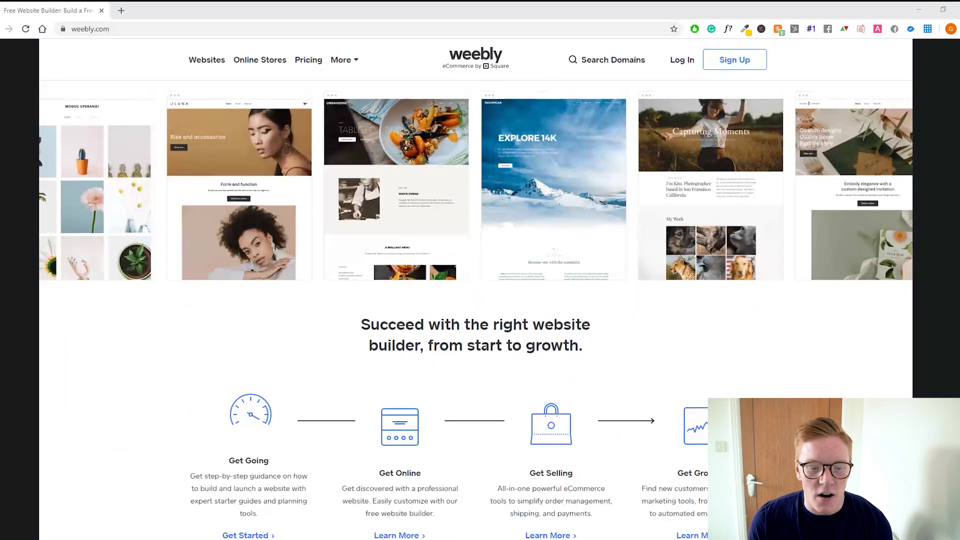
scroll(475, 310, "down", 6)
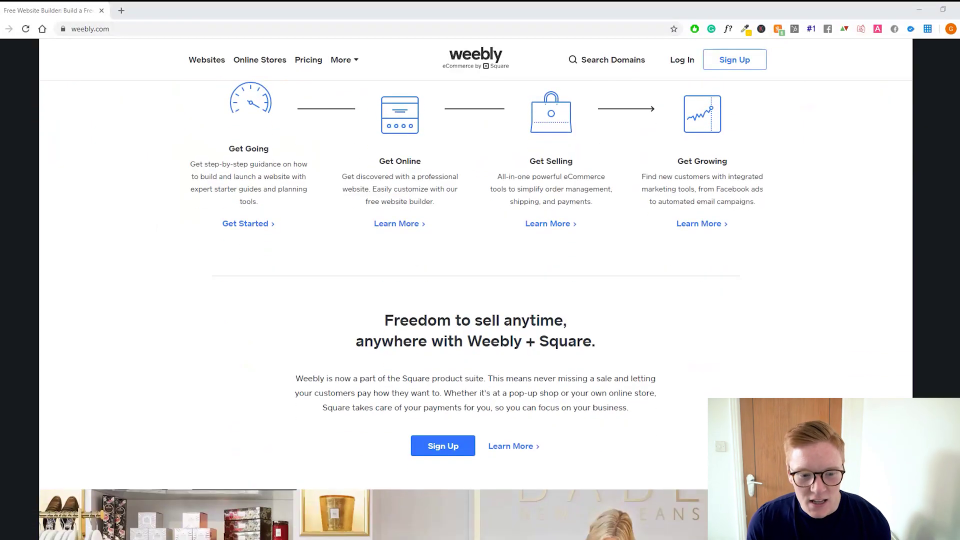
scroll(475, 300, "down", 6)
scroll(475, 300, "up", 15)
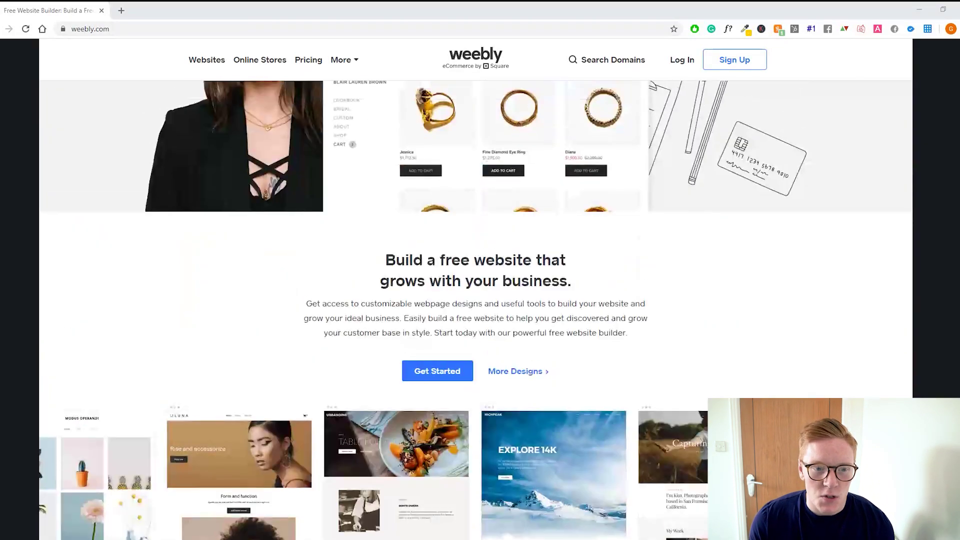
scroll(475, 300, "up", 4)
left_click(478, 197)
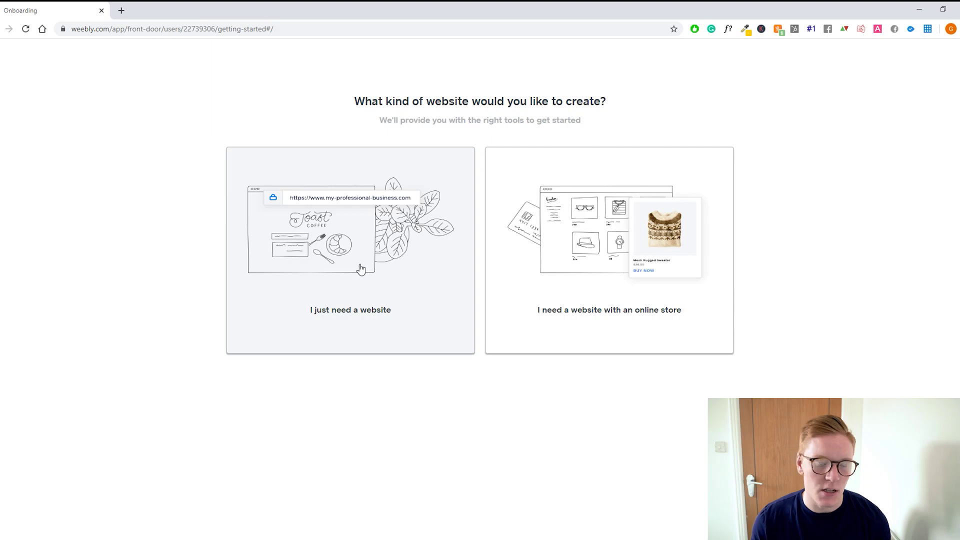
left_click(383, 246)
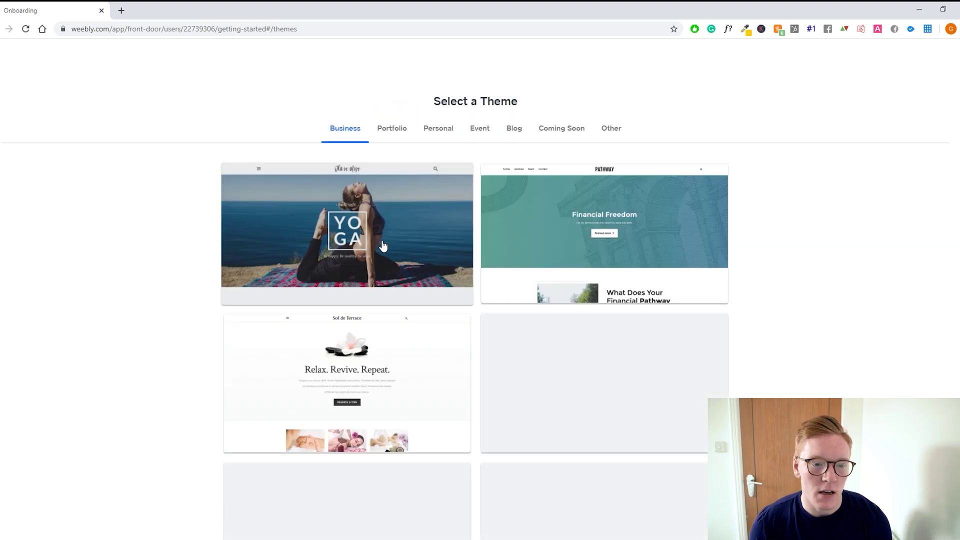
Step: Browse the Business themes and look through the Portfolio, Personal, Event, Blog, Coming Soon and Other theme categories
scroll(477, 185, "down", 4)
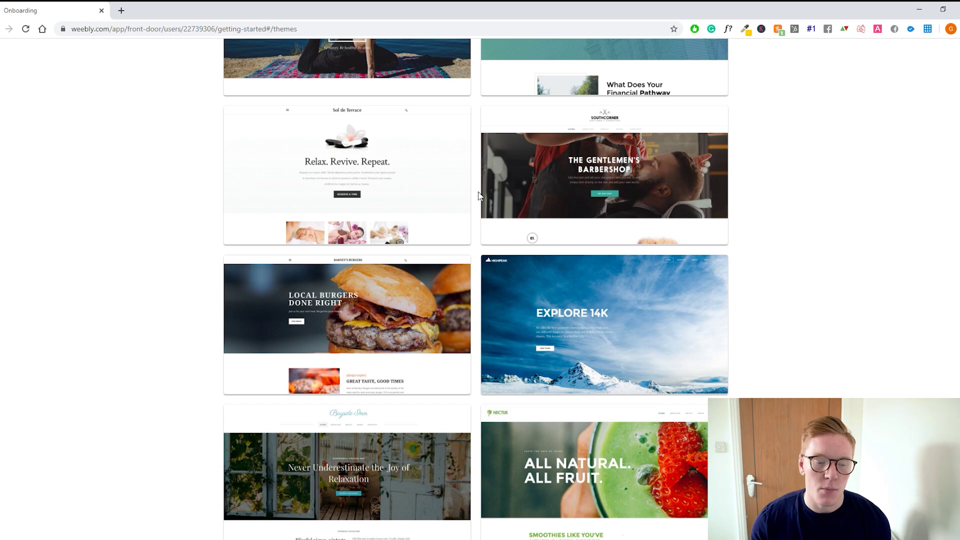
scroll(486, 205, "up", 4)
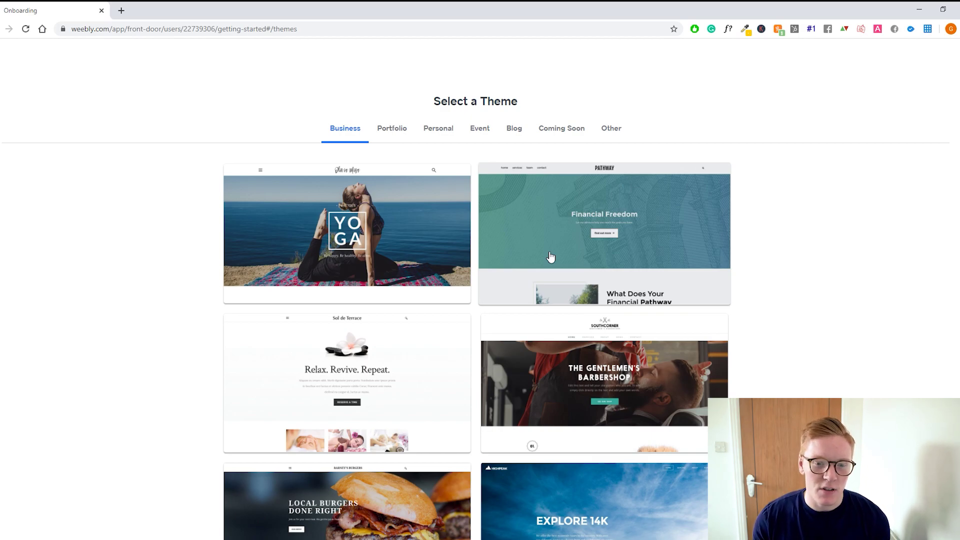
scroll(532, 313, "down", 2)
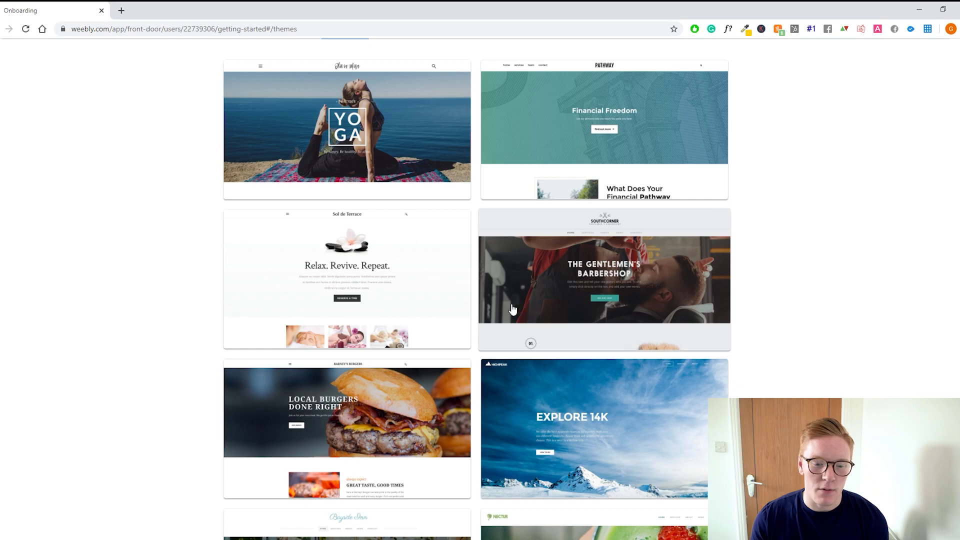
scroll(489, 312, "down", 3)
scroll(488, 313, "down", 2)
scroll(487, 315, "up", 7)
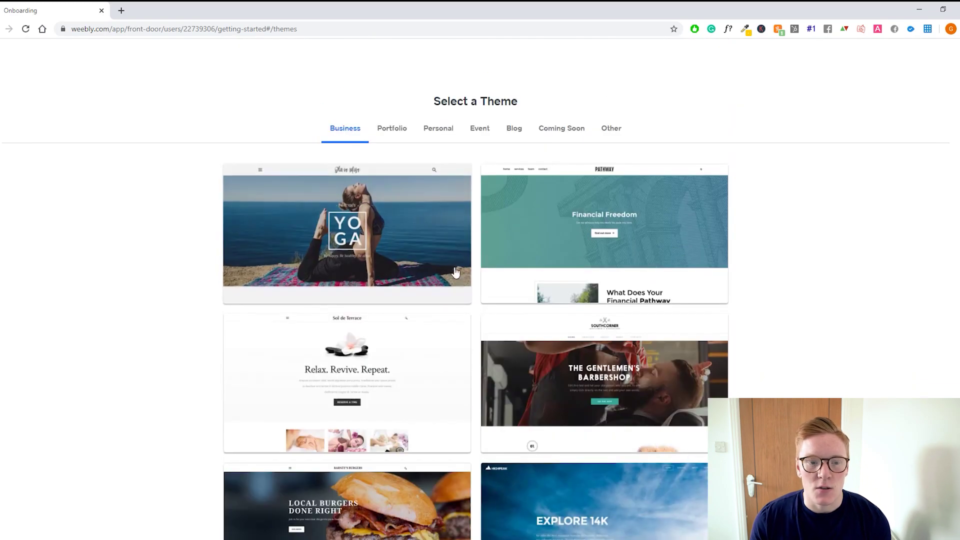
left_click(394, 134)
left_click(444, 133)
left_click(481, 134)
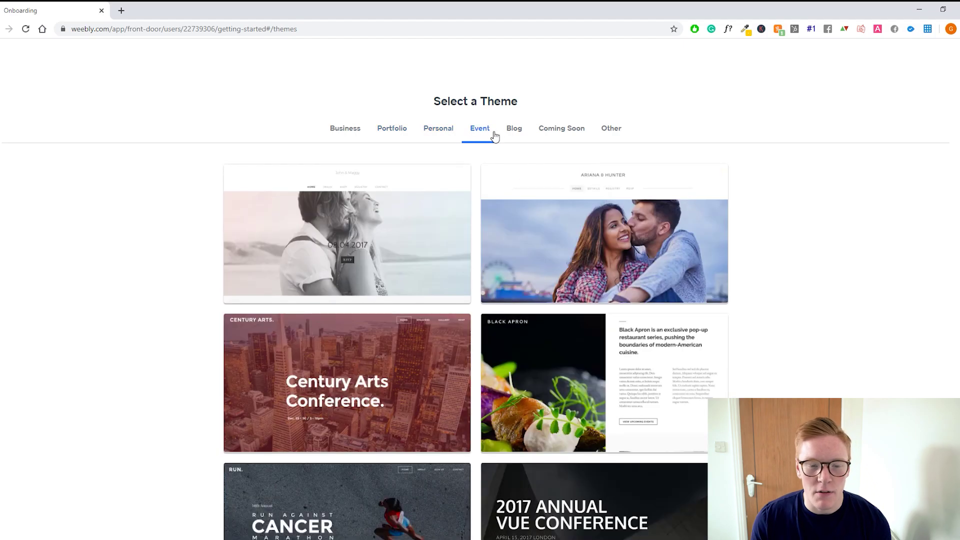
left_click(514, 134)
left_click(554, 133)
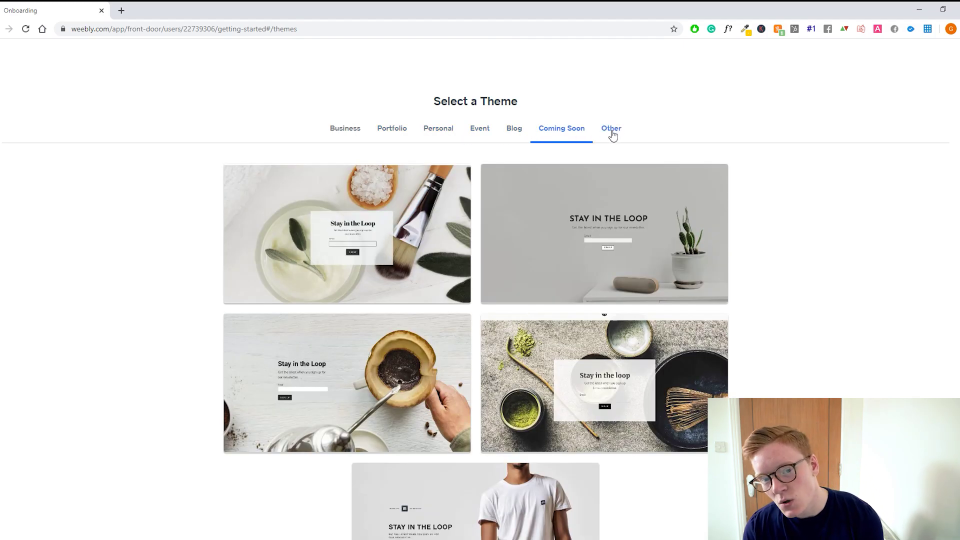
left_click(609, 133)
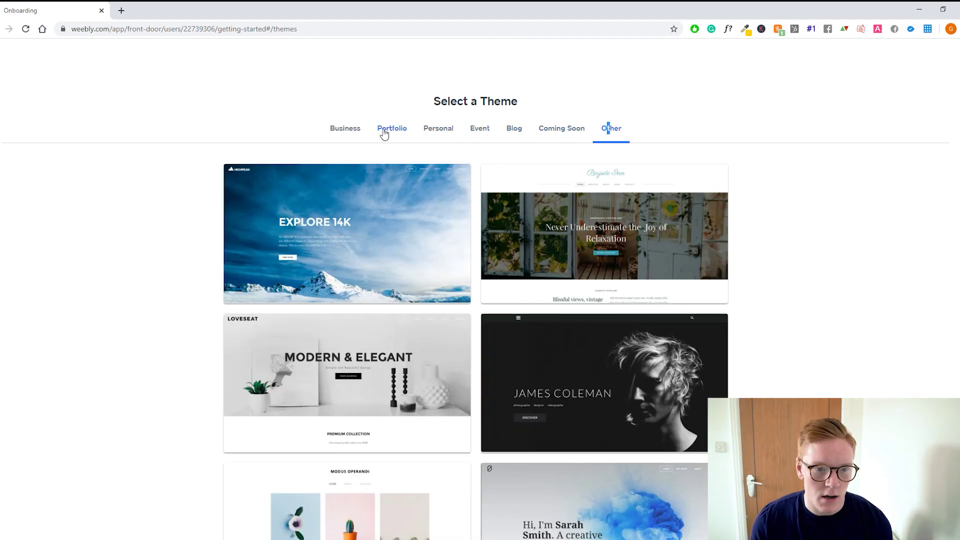
Step: Return to the Business themes and open the preview of the "Local Burgers Done Right" theme
left_click(352, 131)
scroll(411, 156, "down", 6)
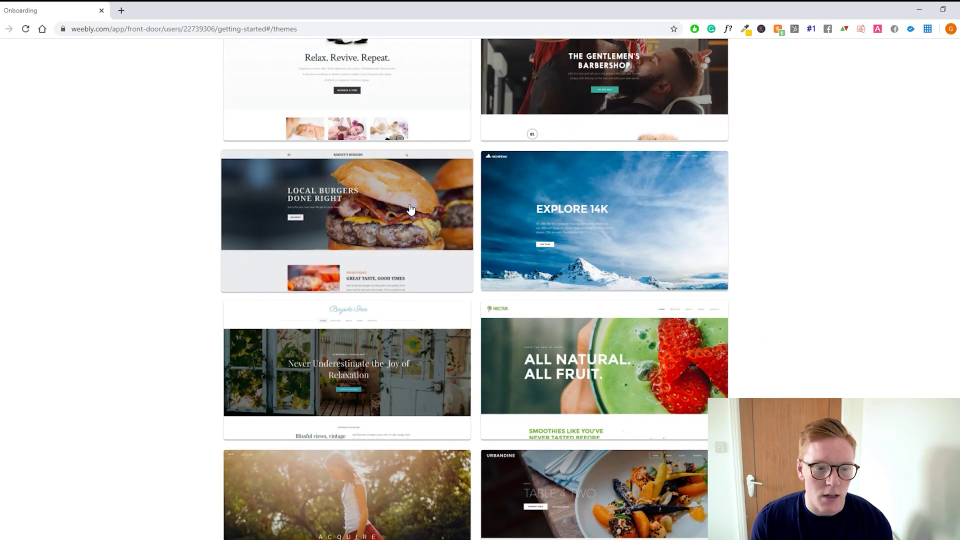
scroll(406, 210, "down", 2)
scroll(403, 220, "up", 2)
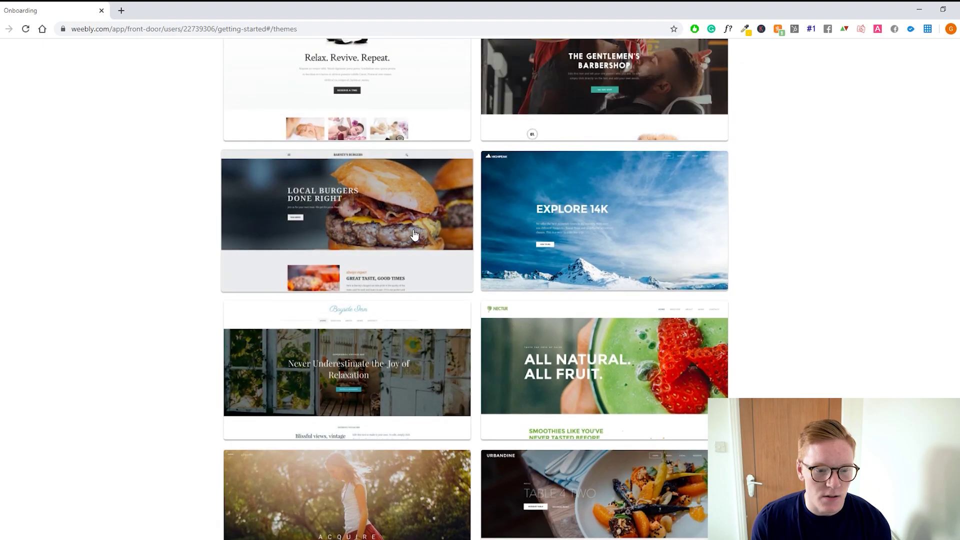
left_click(359, 218)
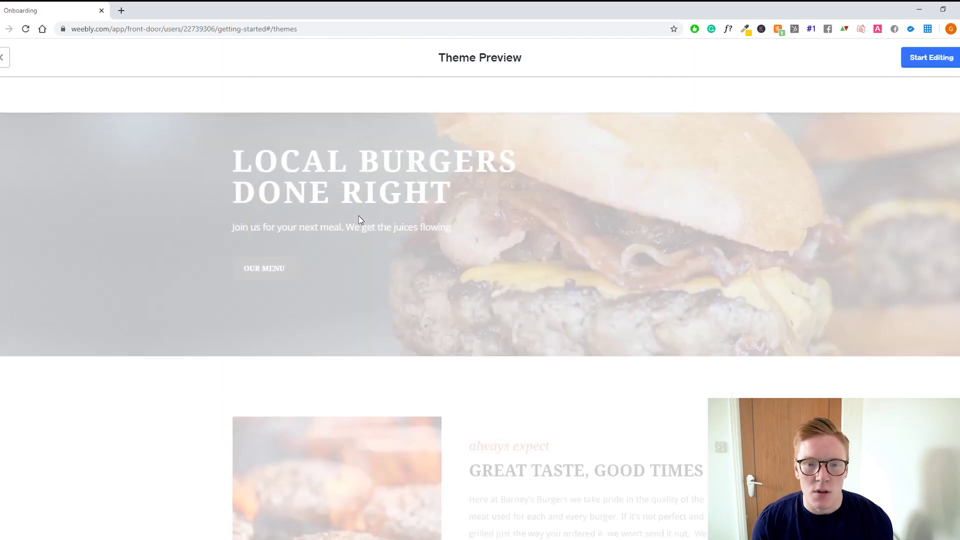
Step: Examine the burger theme's preview from its header image through the menu sections to the hours and location area
scroll(304, 202, "down", 15)
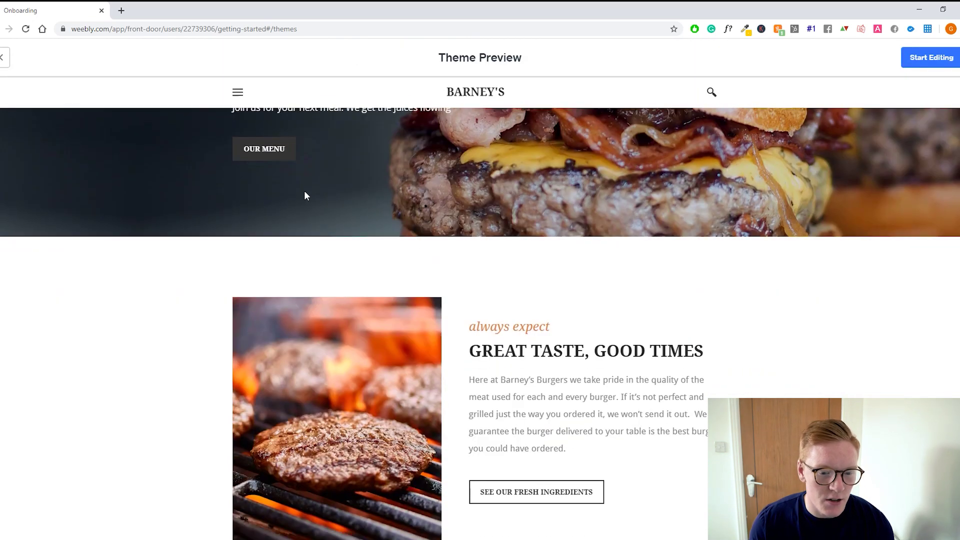
scroll(349, 200, "down", 5)
scroll(349, 203, "up", 20)
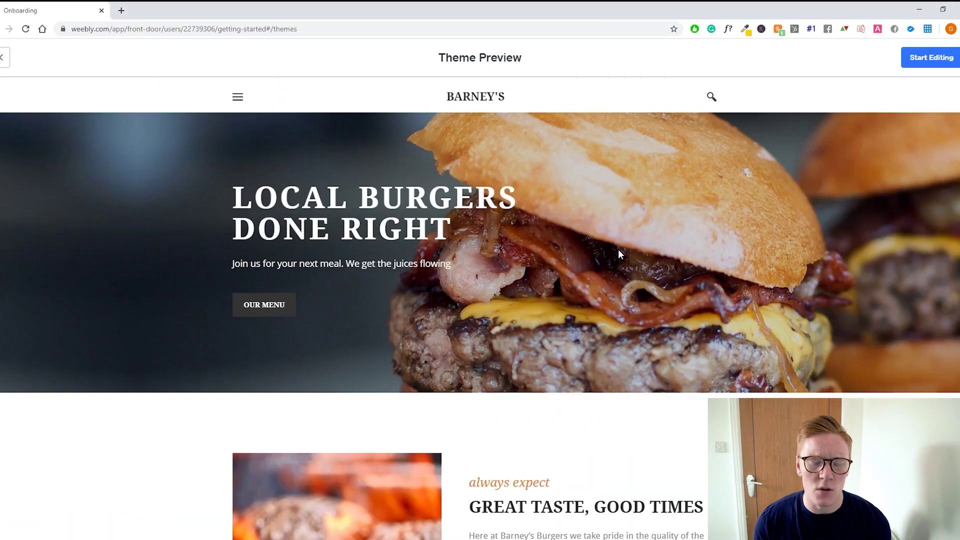
scroll(618, 249, "down", 12)
scroll(505, 260, "down", 20)
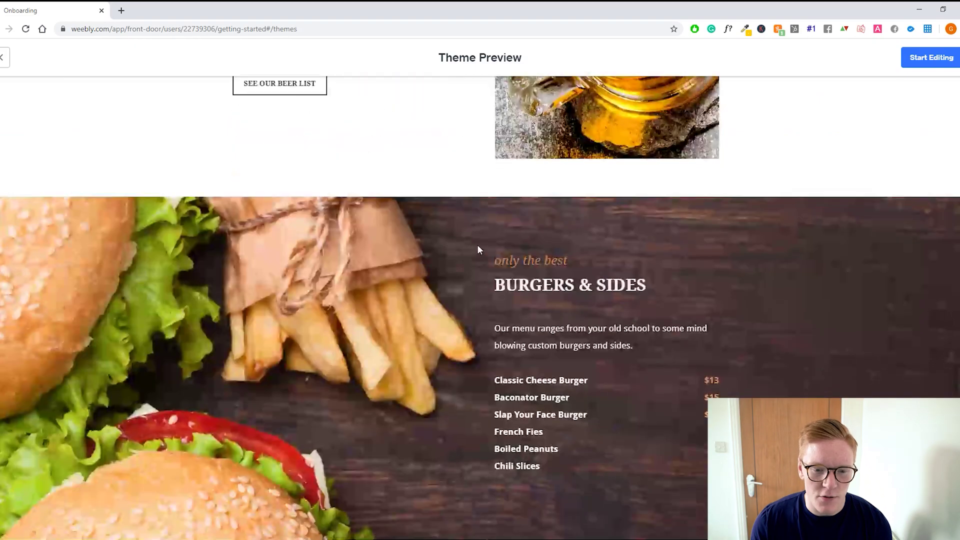
scroll(459, 242, "down", 5)
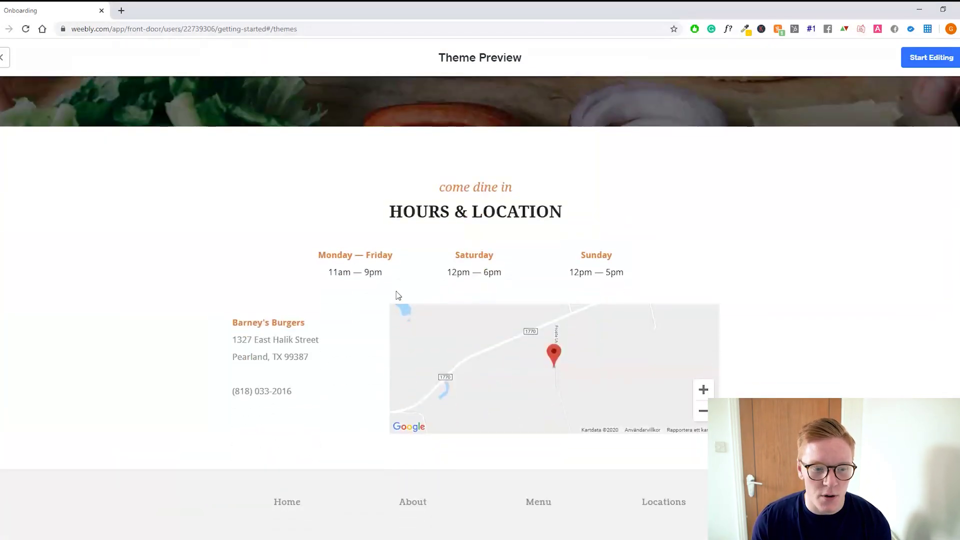
scroll(415, 270, "up", 12)
scroll(413, 270, "up", 2)
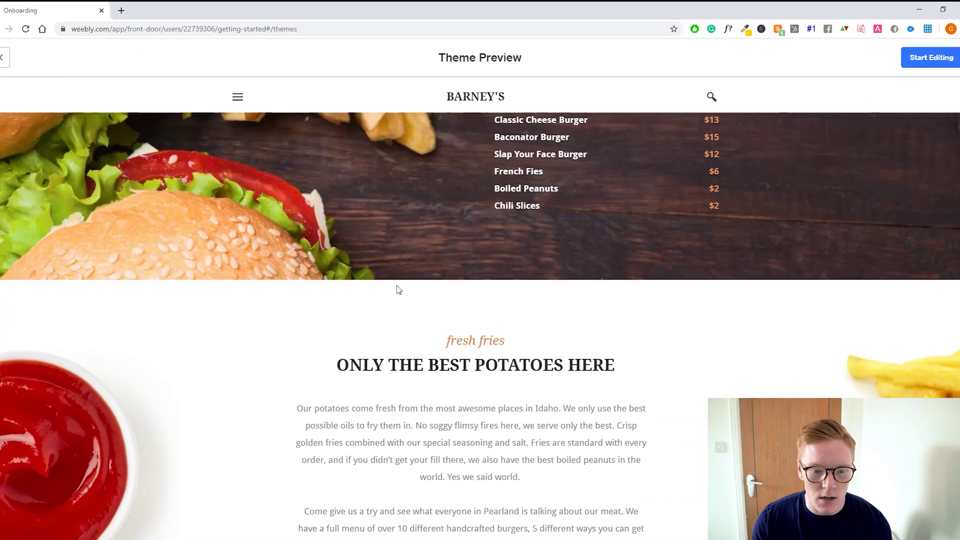
scroll(392, 285, "down", 12)
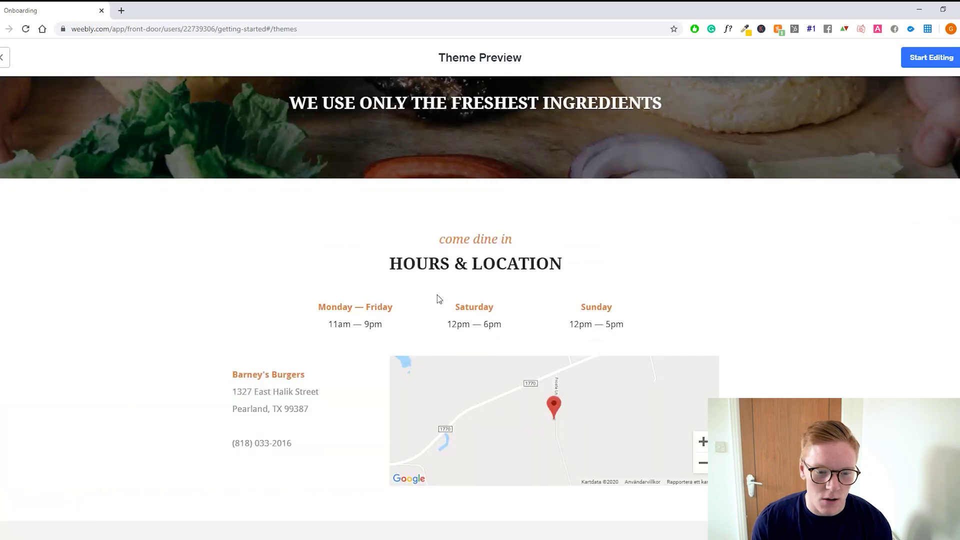
scroll(411, 295, "up", 18)
scroll(485, 244, "up", 6)
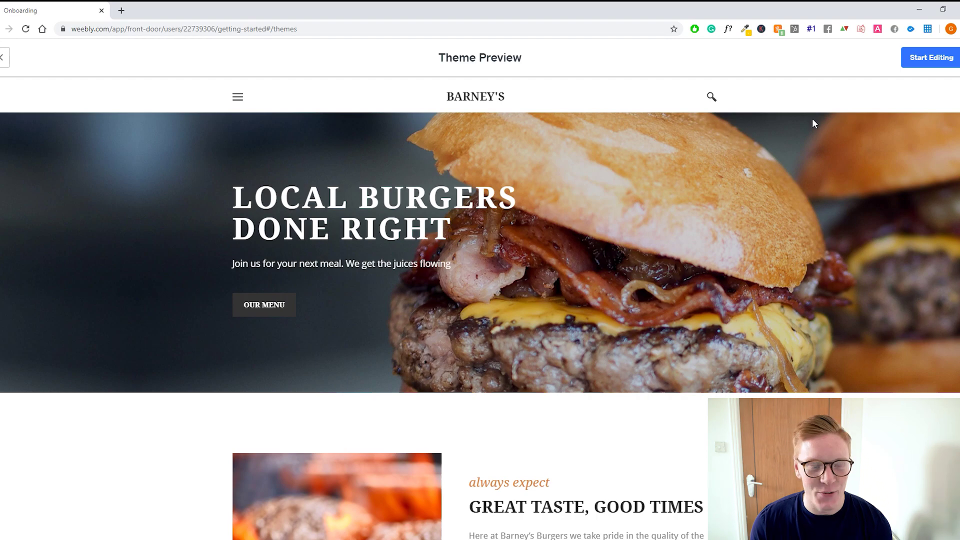
Step: Start editing the site with the previewed theme and search for the domain newyorkhamburger.com
left_click(913, 58)
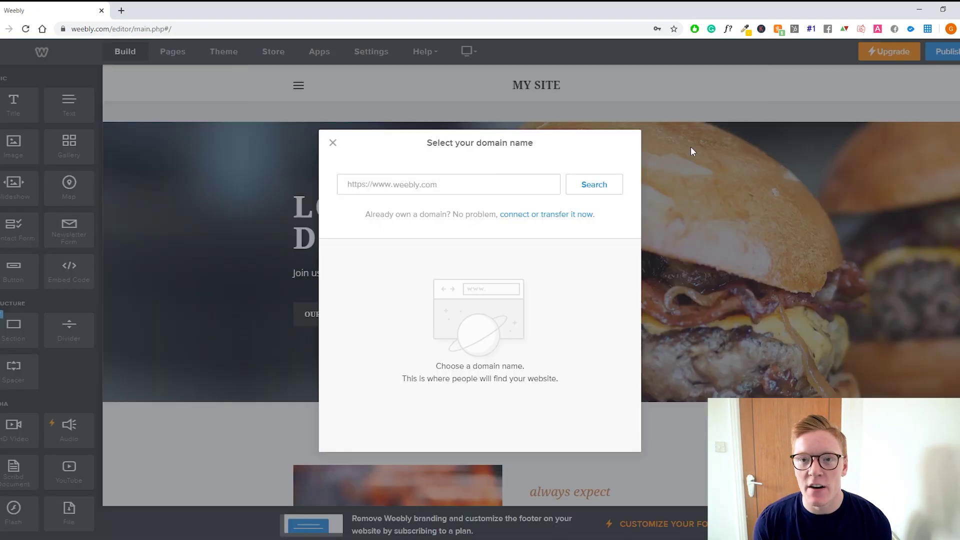
left_click(438, 186)
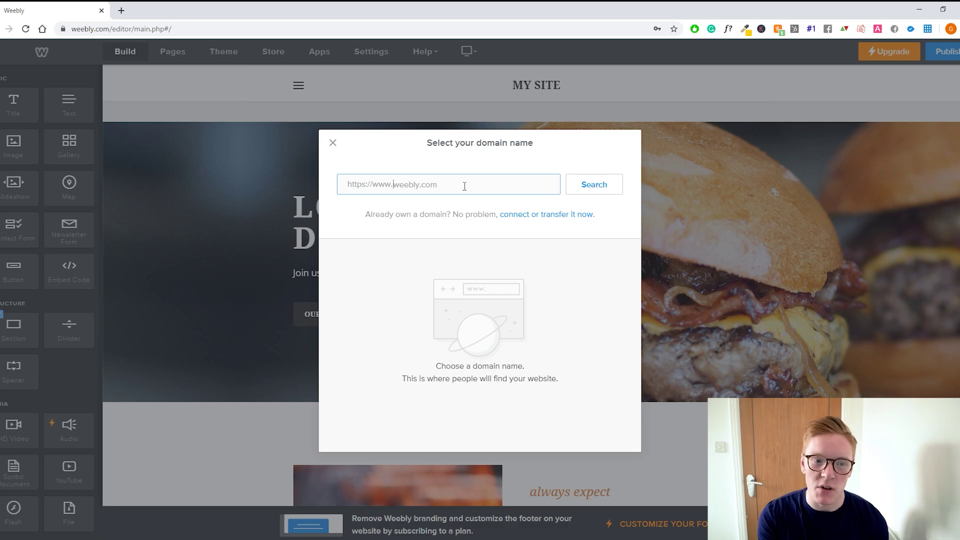
type("newy")
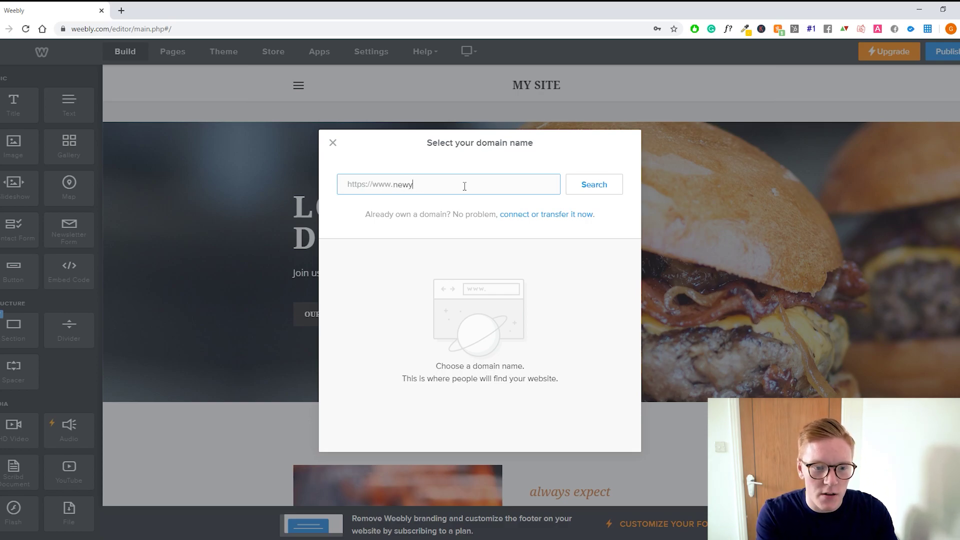
type("orkhamburger")
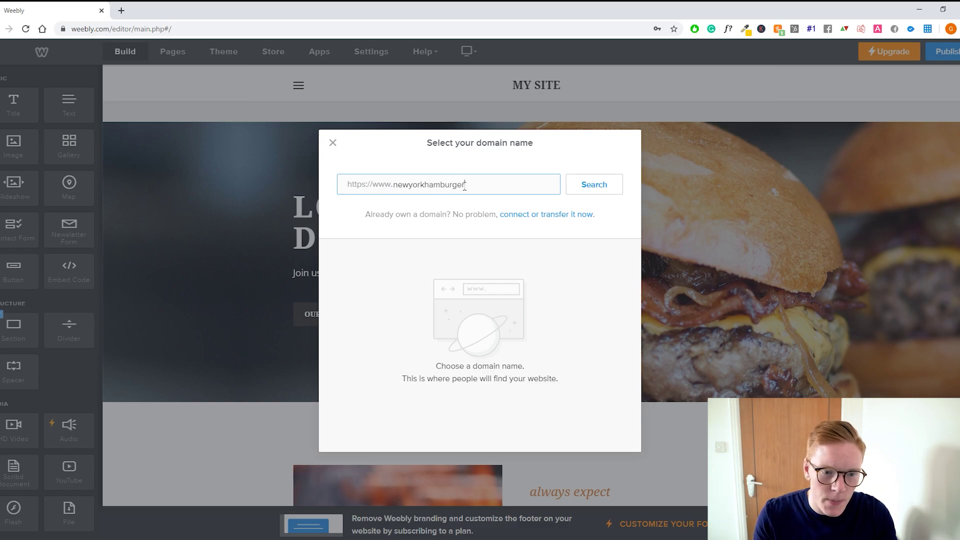
type(".com")
left_click(593, 186)
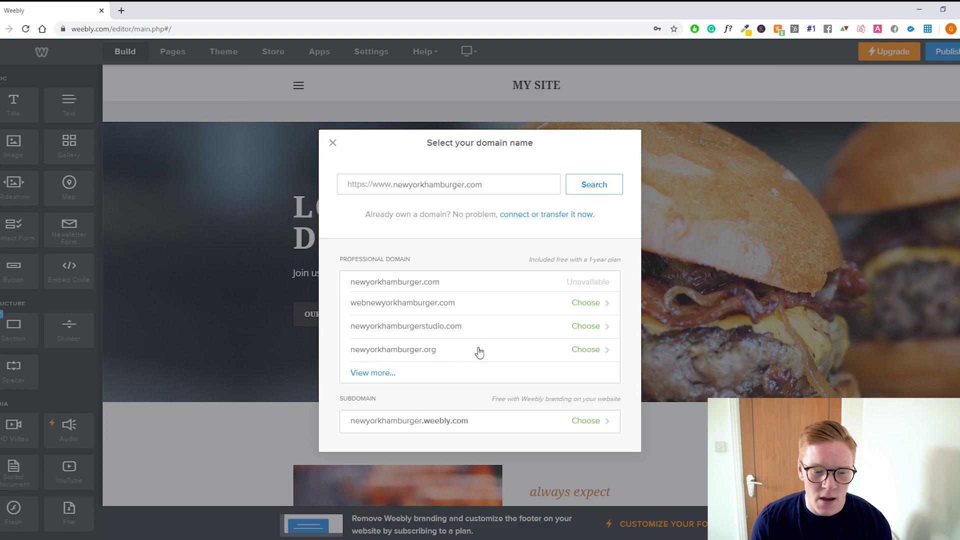
Step: Choose the free subdomain newyorkhamburger.weebly.com for the site and finish the domain setup
left_click_drag(482, 185, 466, 184)
double_click(455, 184)
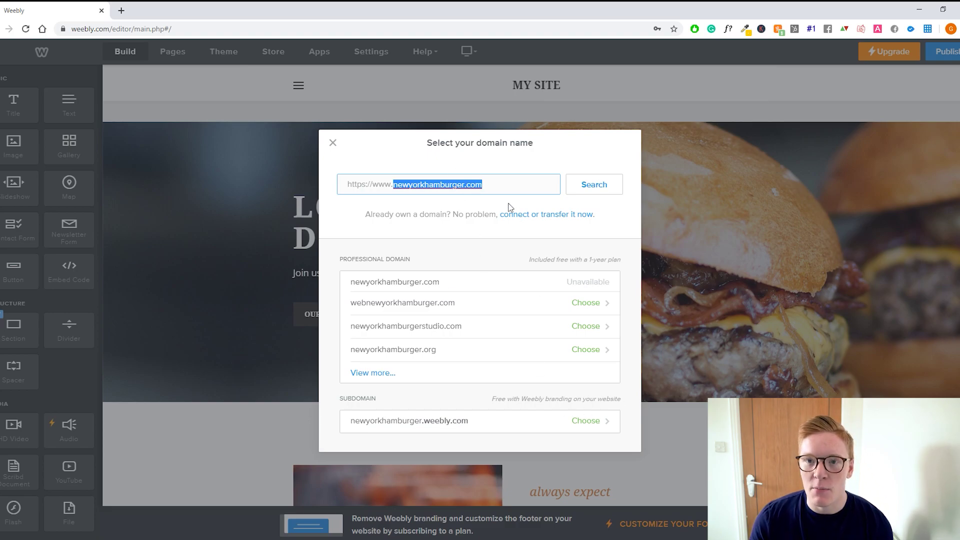
key("End")
left_click(466, 425)
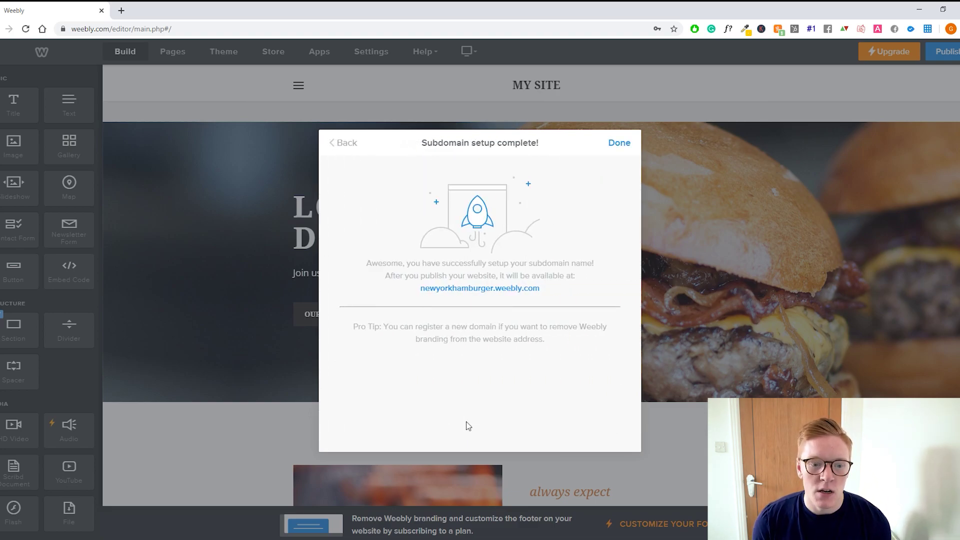
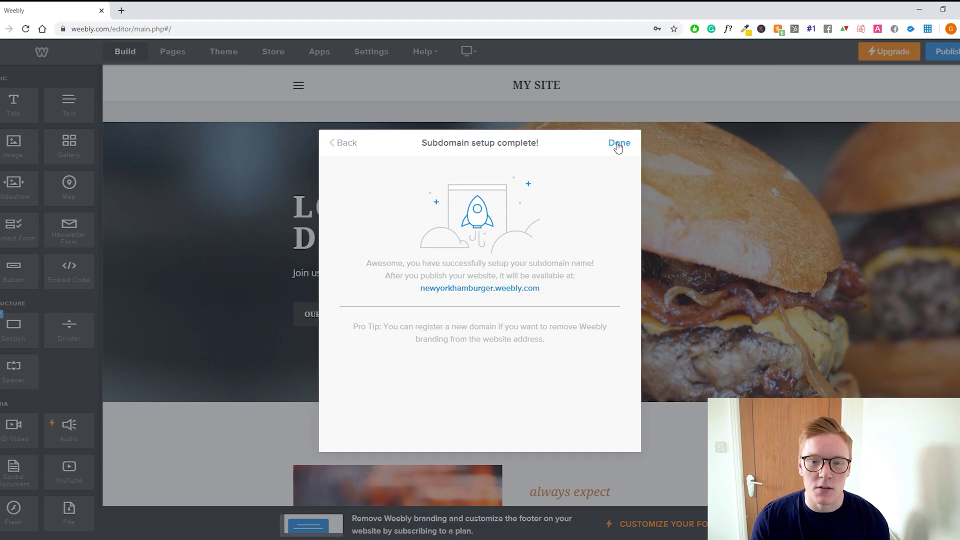
left_click(617, 144)
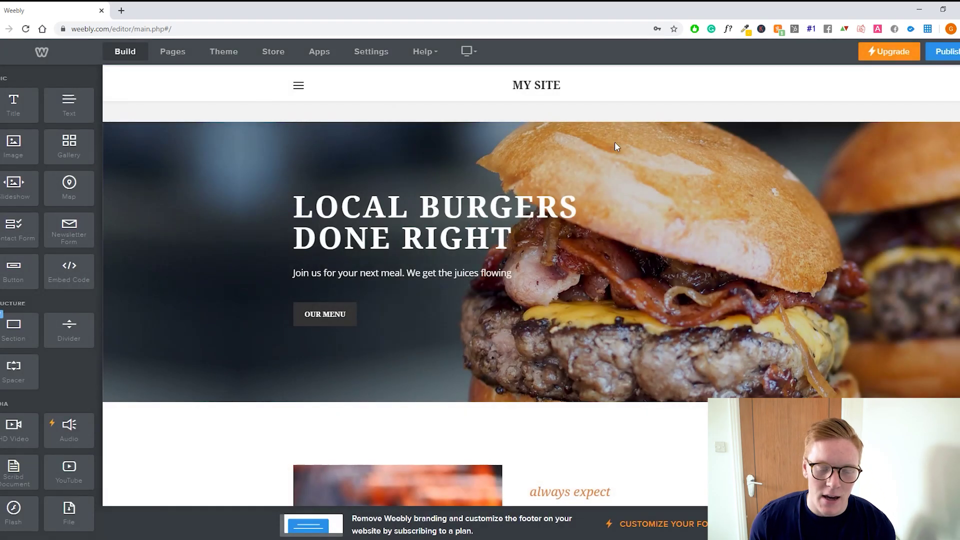
Step: Look over the home page's sections and the available page-building elements in the site editor
scroll(545, 175, "down", 8)
scroll(532, 240, "down", 12)
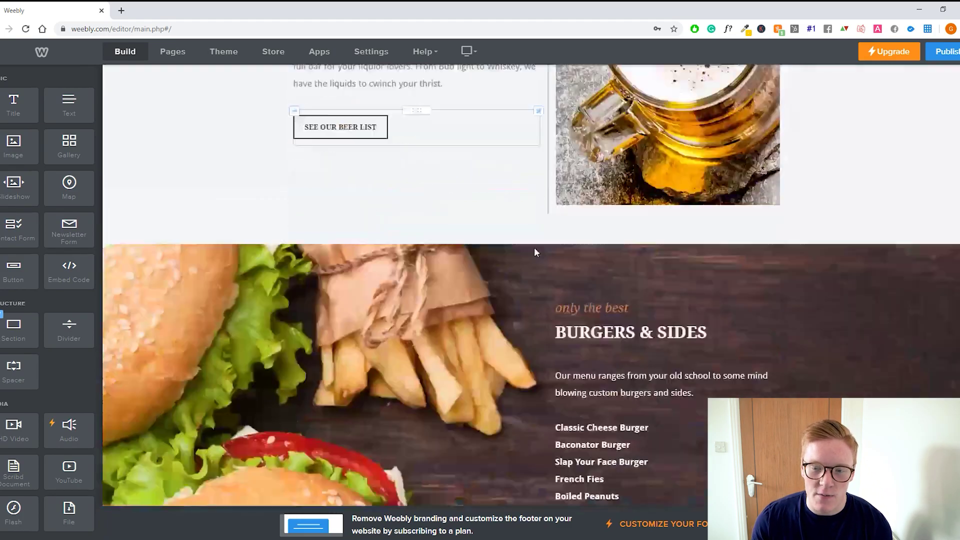
scroll(529, 240, "up", 11)
scroll(496, 242, "up", 9)
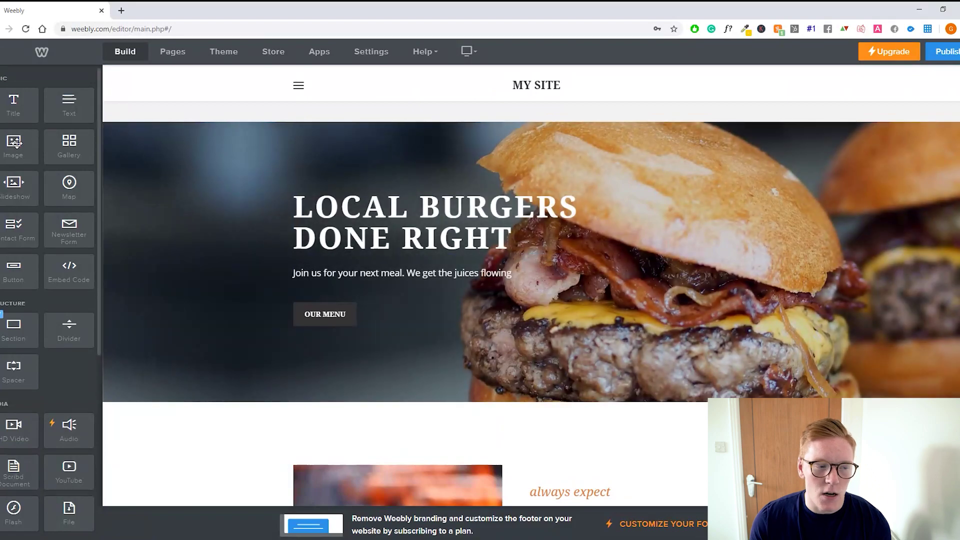
scroll(38, 202, "down", 7)
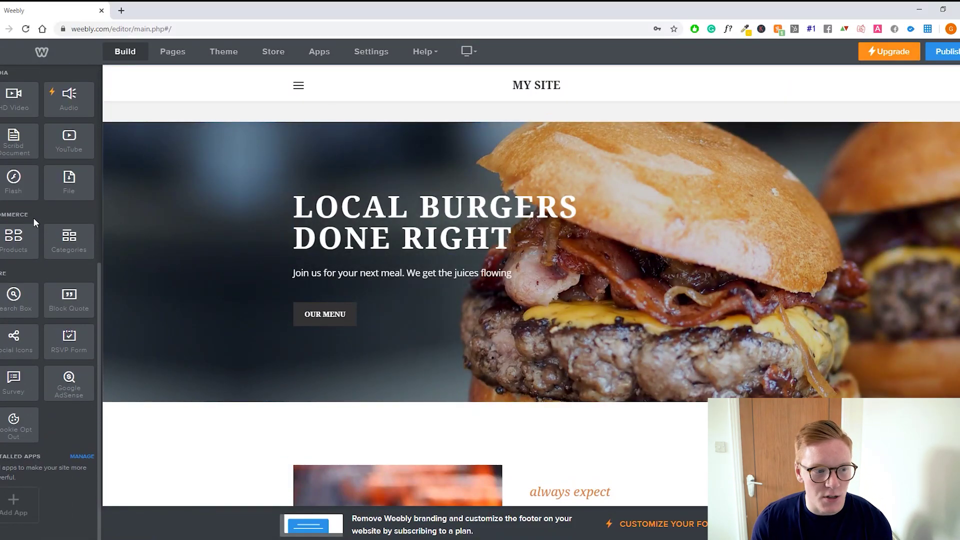
scroll(35, 216, "up", 7)
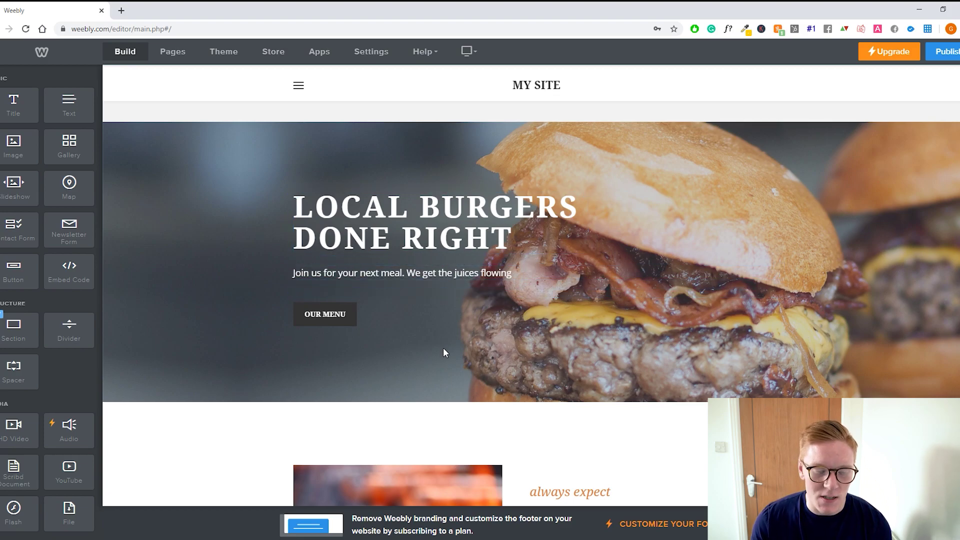
Step: Preview the home page in the mobile layout through its menu and fries sections, and return to the desktop view
scroll(409, 268, "down", 2)
scroll(409, 268, "down", 2)
scroll(529, 187, "up", 4)
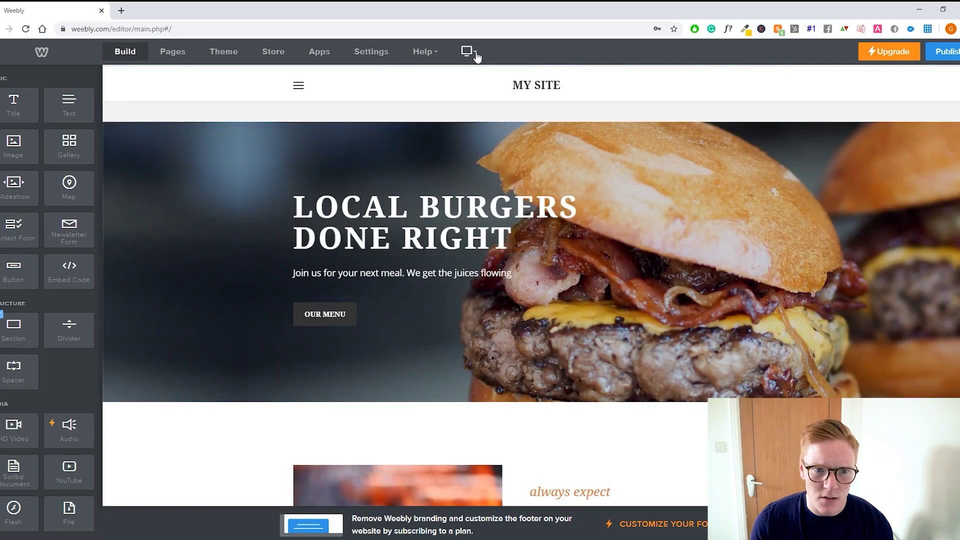
left_click(470, 51)
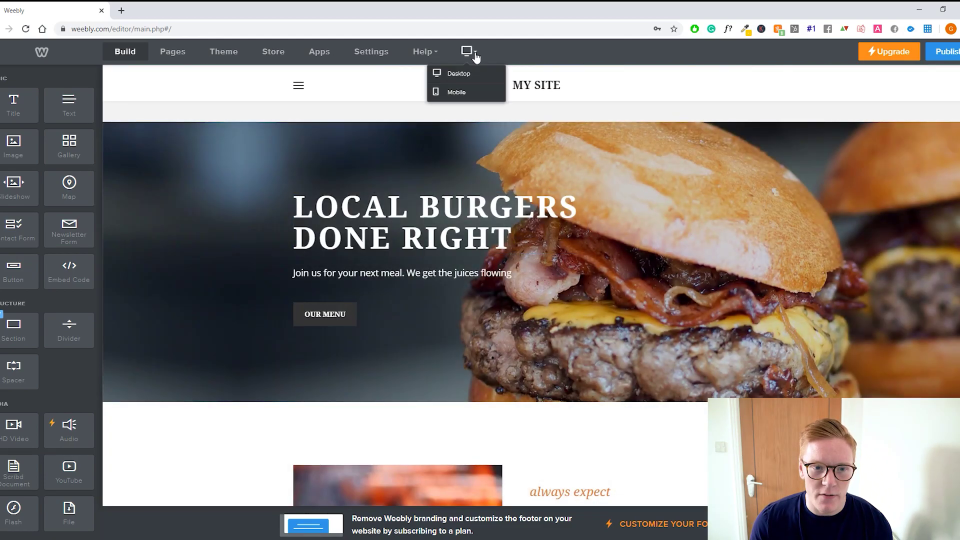
left_click(469, 92)
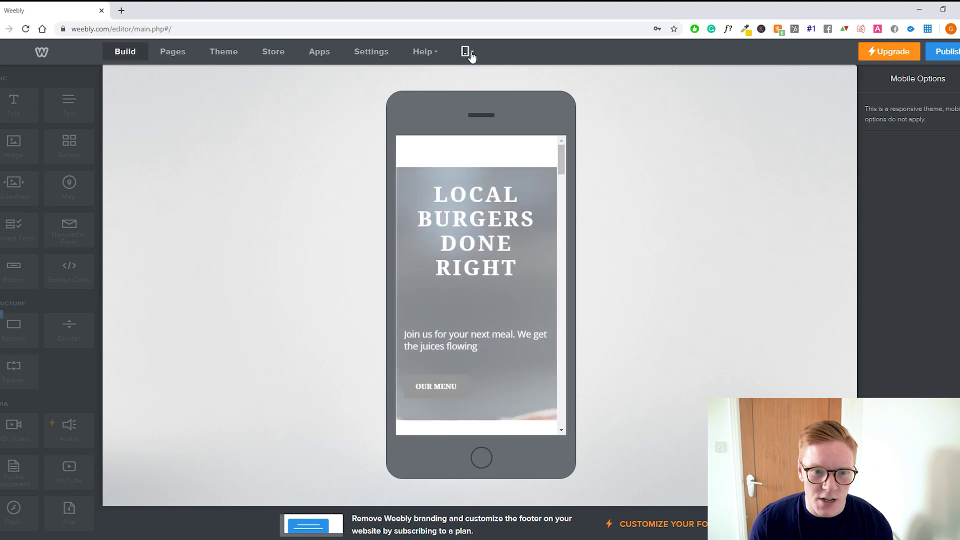
scroll(489, 267, "down", 10)
scroll(489, 266, "down", 8)
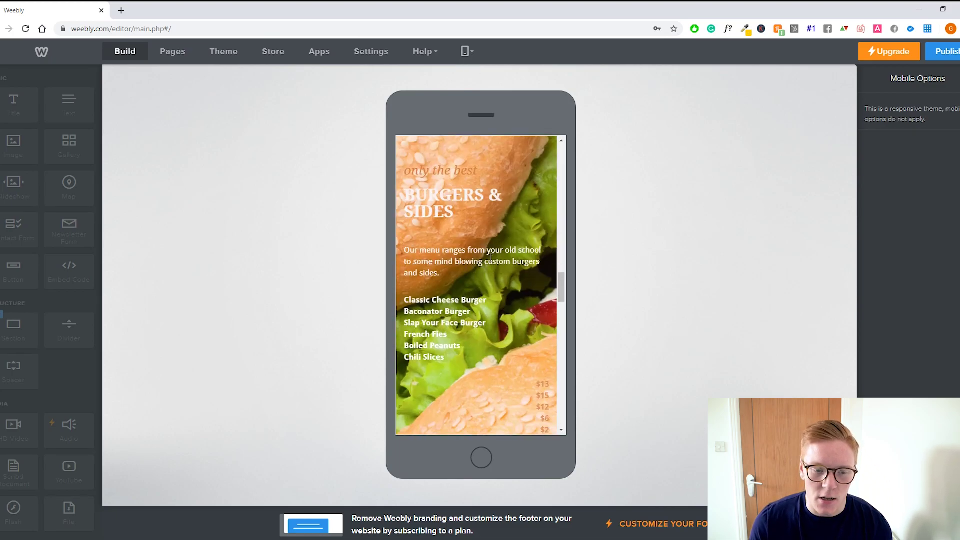
scroll(495, 270, "up", 5)
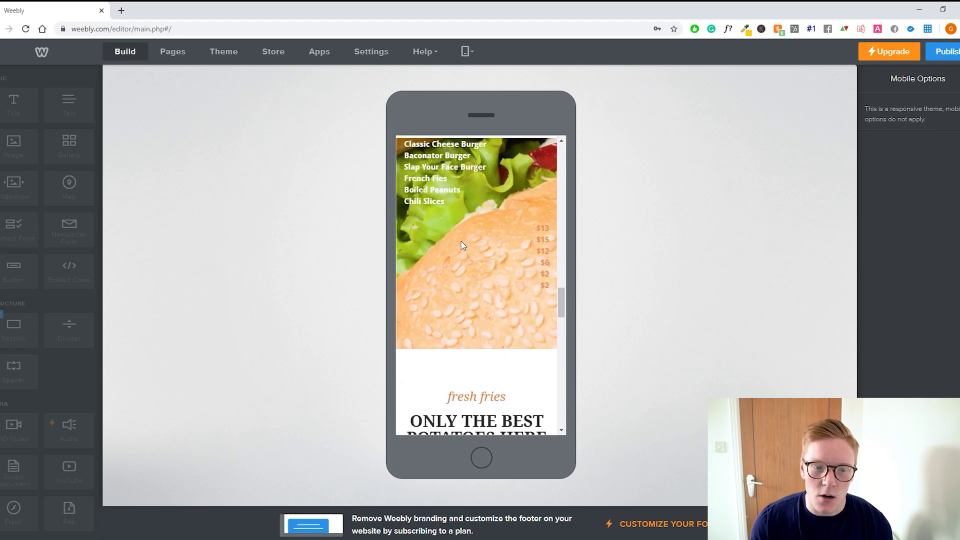
scroll(485, 206, "down", 8)
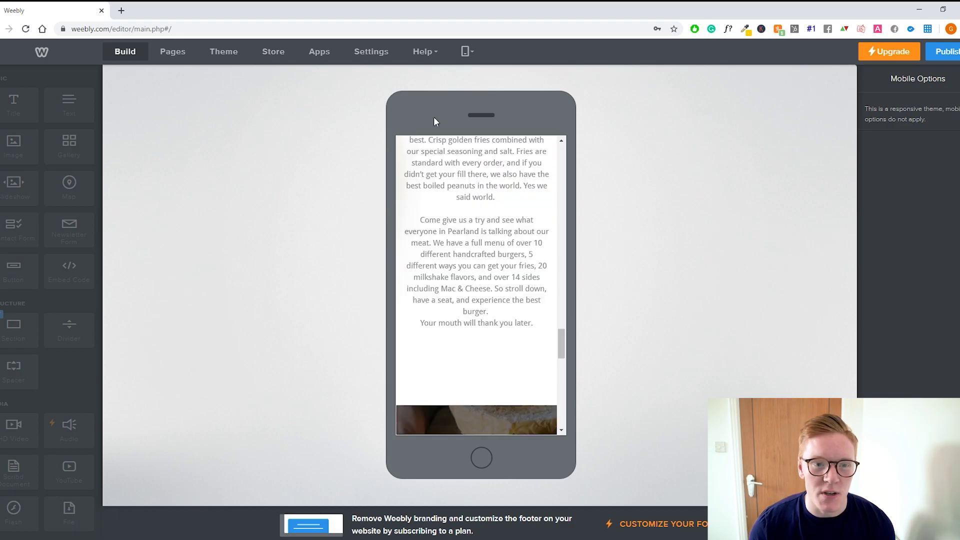
left_click(473, 61)
left_click(474, 75)
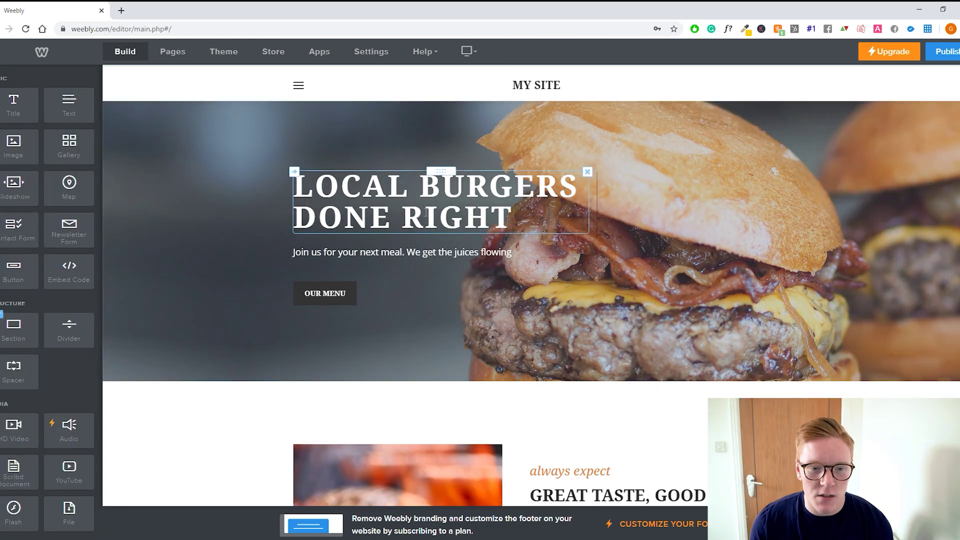
Step: Replace the header image's headline text with "NEW YORK HAMBURGERS"
left_click(426, 191)
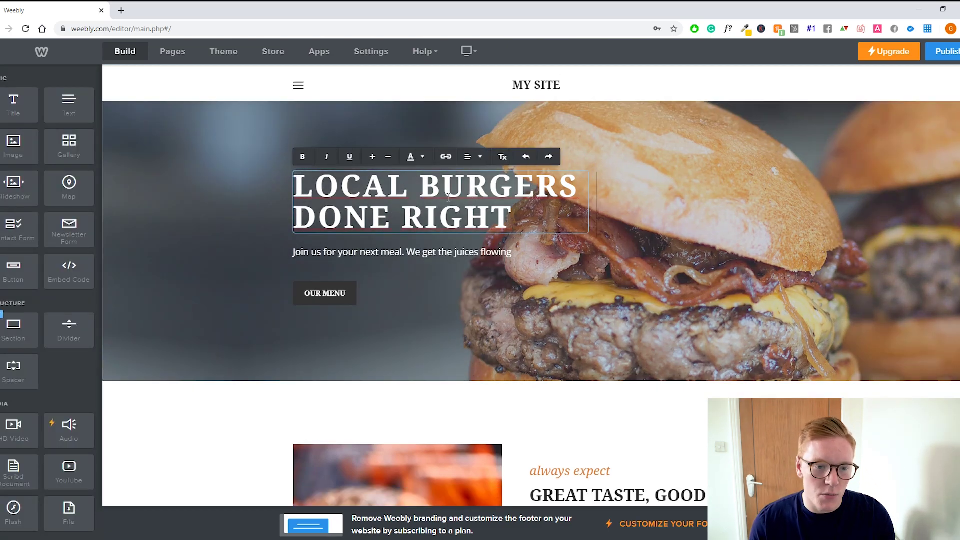
left_click_drag(518, 212, 300, 187)
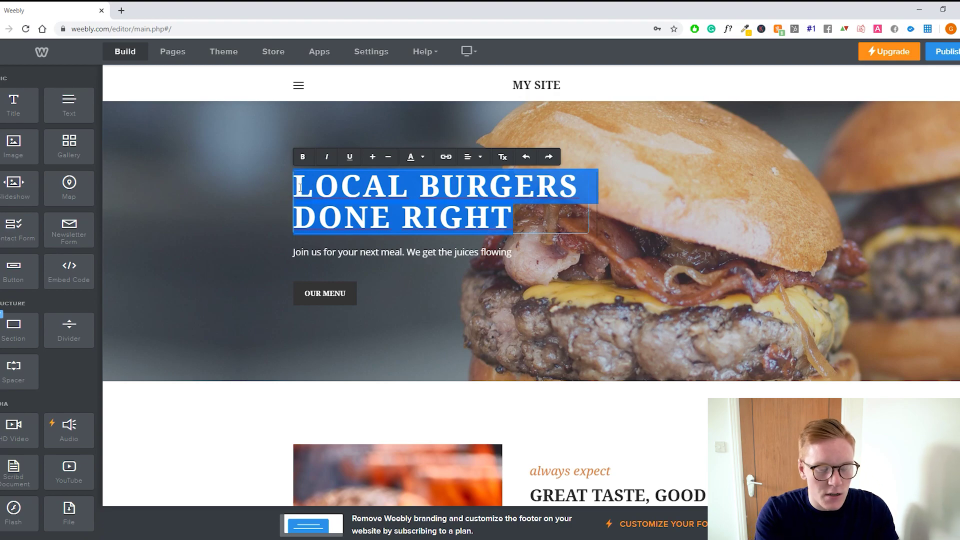
left_click(341, 195)
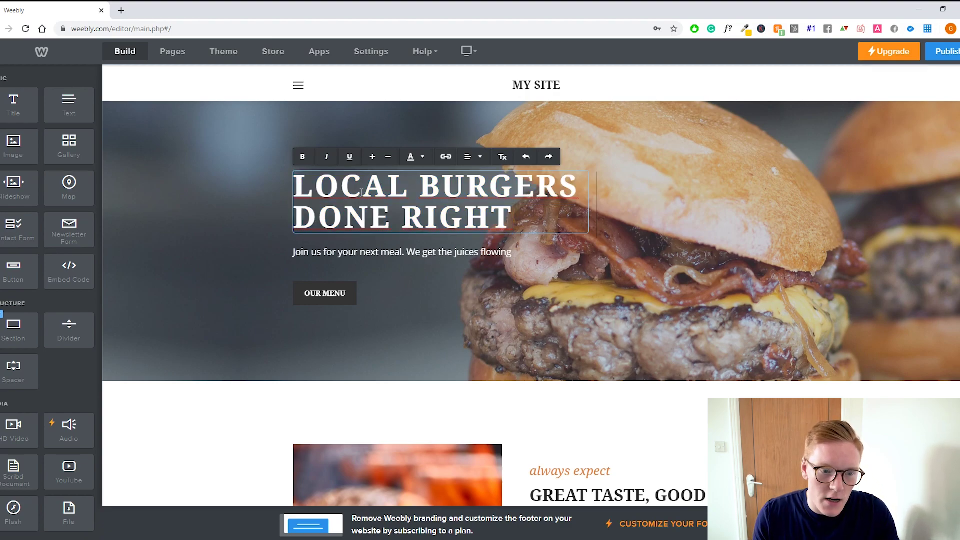
left_click_drag(514, 218, 281, 187)
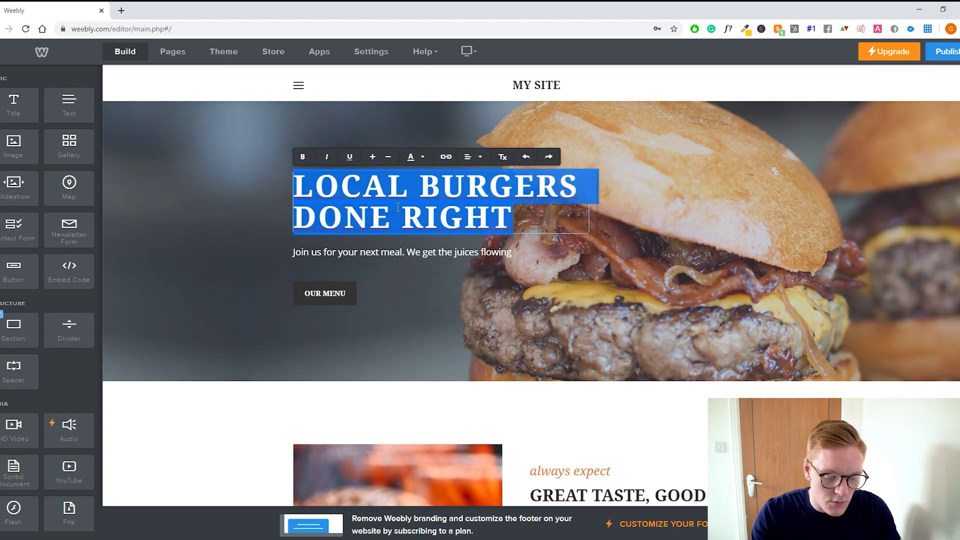
type("NEW YORK ")
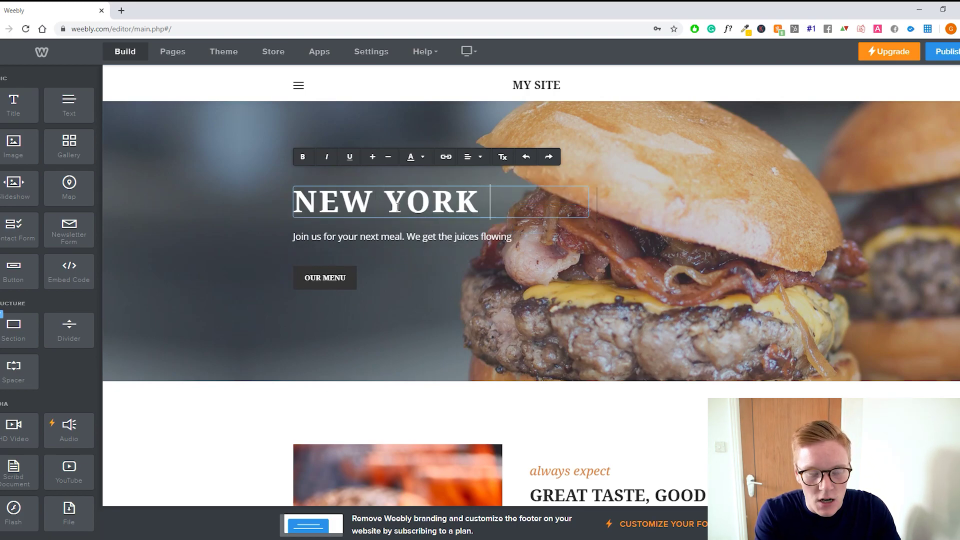
type("HAMBURGERS")
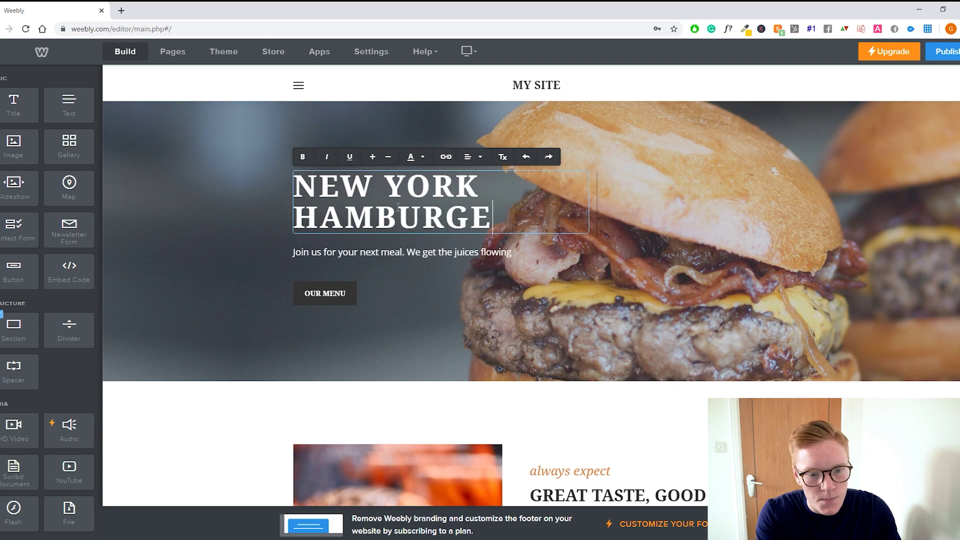
Step: Insert "THE BEST" at the start of the headline so it reads "THE BEST NEW YORK HAMBURGERS"
left_click(295, 185)
type("THE ")
type("BEST")
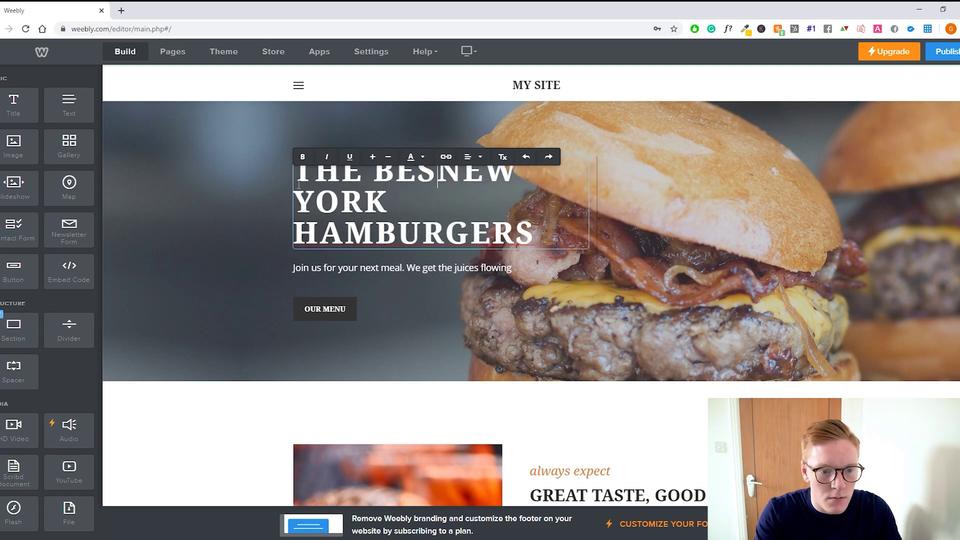
key("Down")
key("Delete")
key("Return")
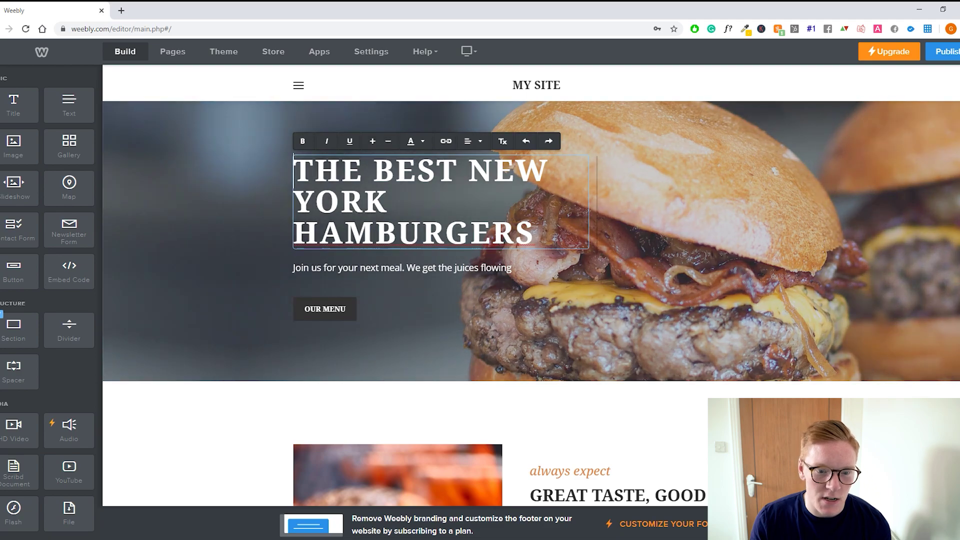
Step: Reduce the whole headline's font size so that it fits on two lines
triple_click(519, 232)
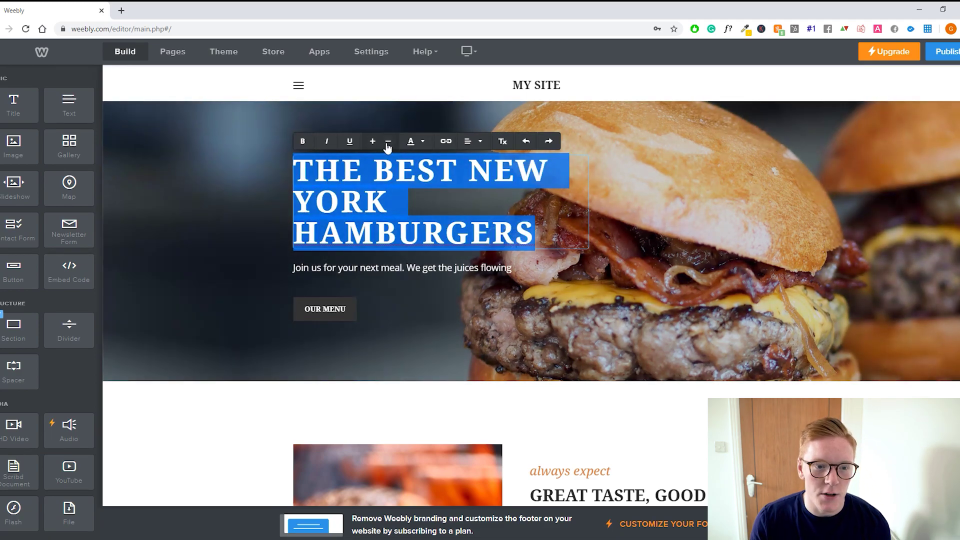
left_click(387, 142)
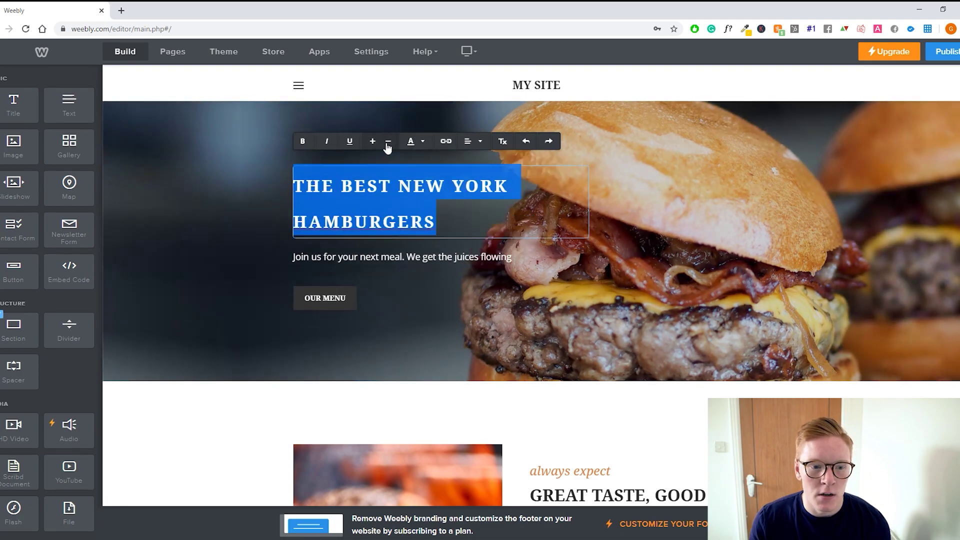
left_click(375, 142)
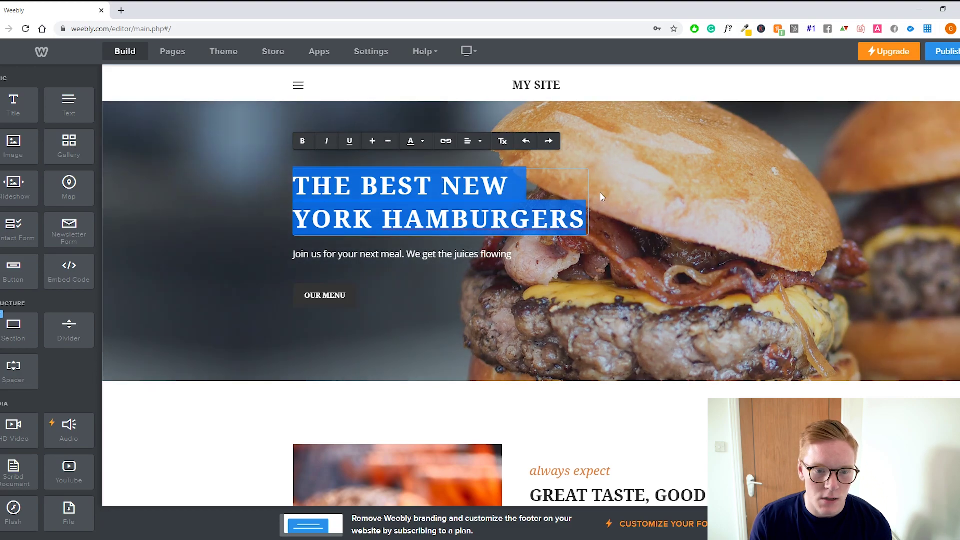
left_click(600, 192)
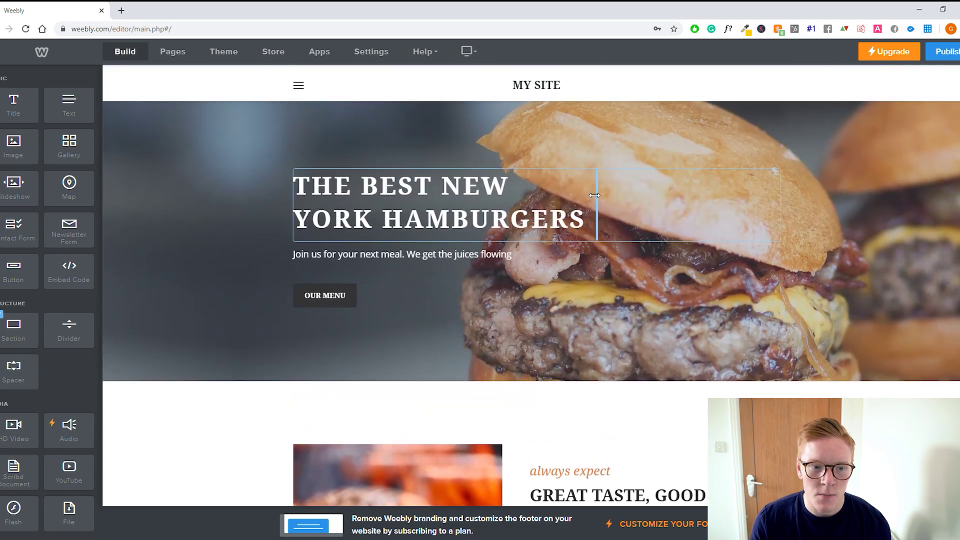
Step: Try a purple text colour on the whole headline
left_click(518, 199)
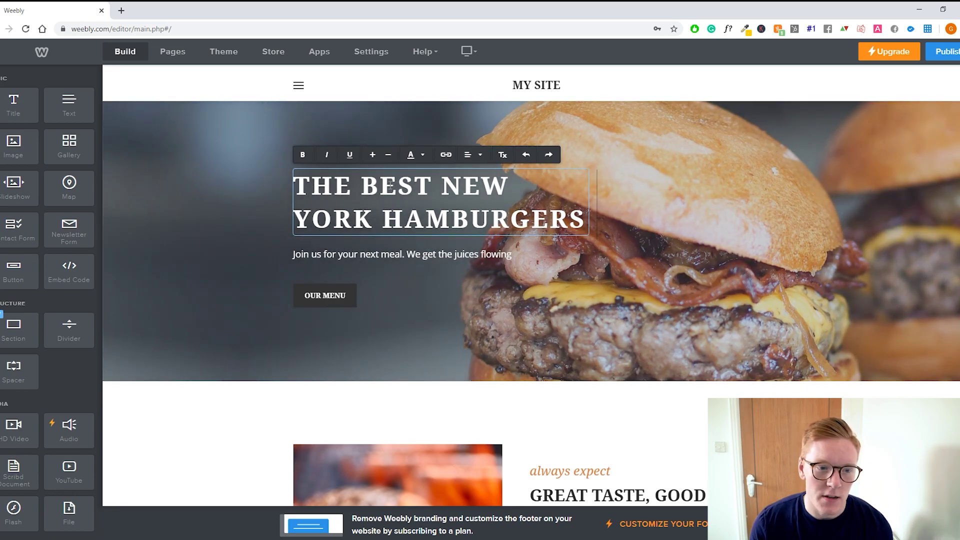
left_click_drag(303, 185, 613, 224)
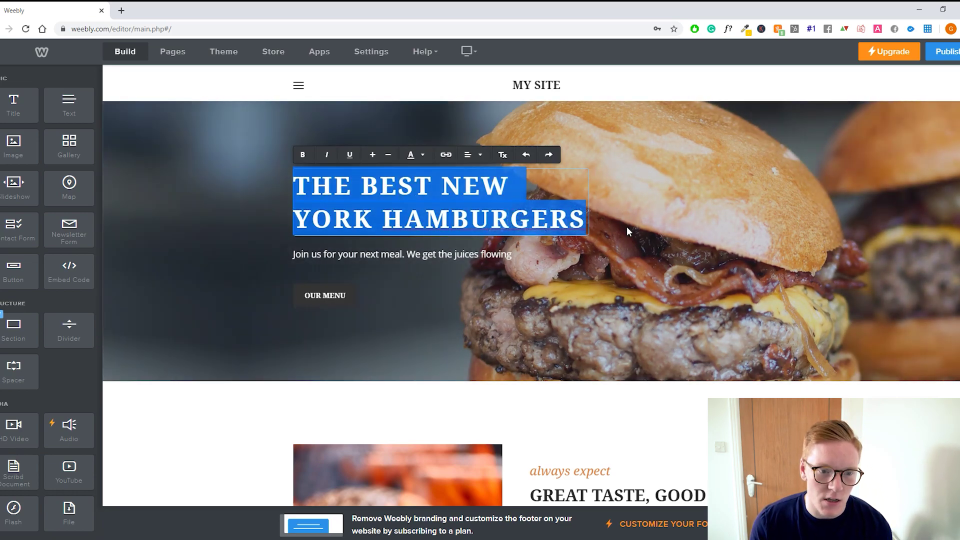
left_click(422, 154)
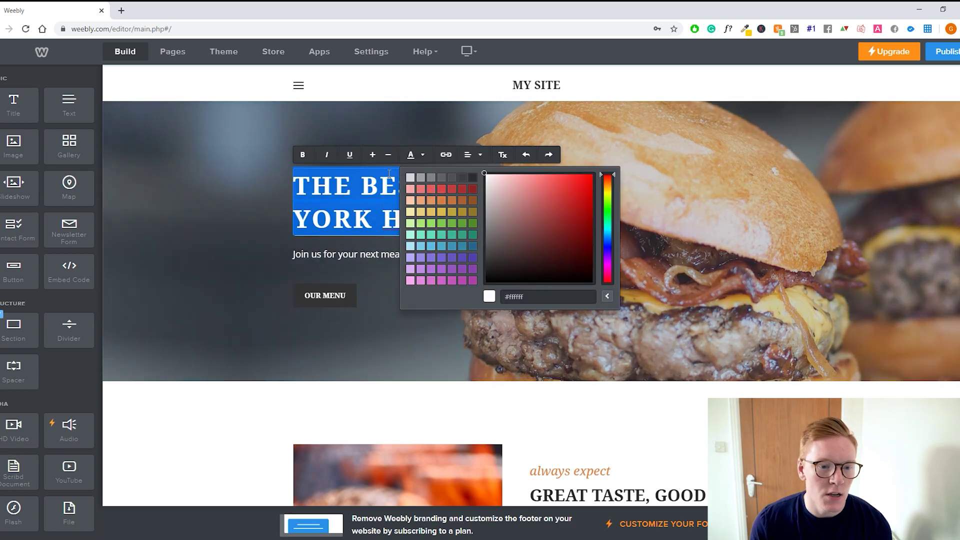
left_click(452, 262)
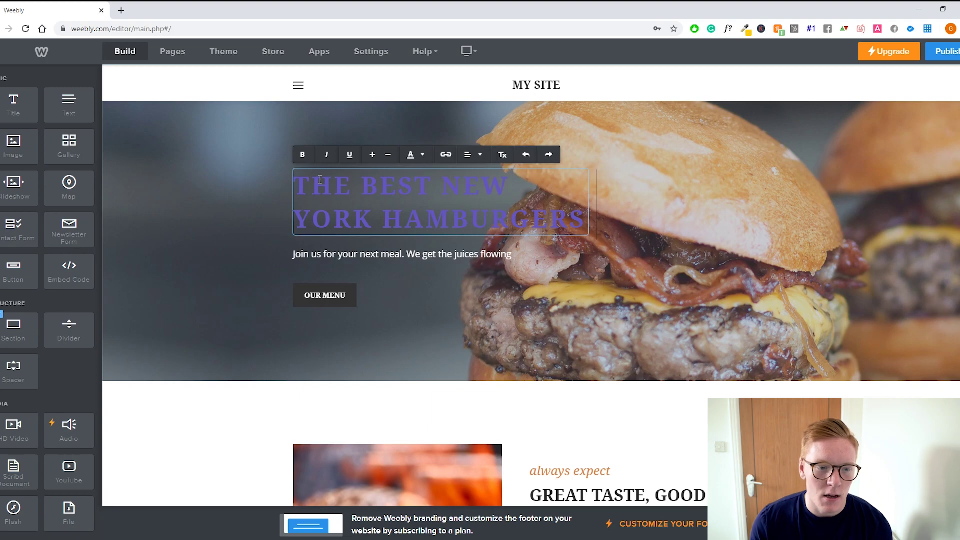
Step: Try the lightest grey swatch as the headline's text colour
left_click_drag(299, 184, 631, 218)
left_click(421, 155)
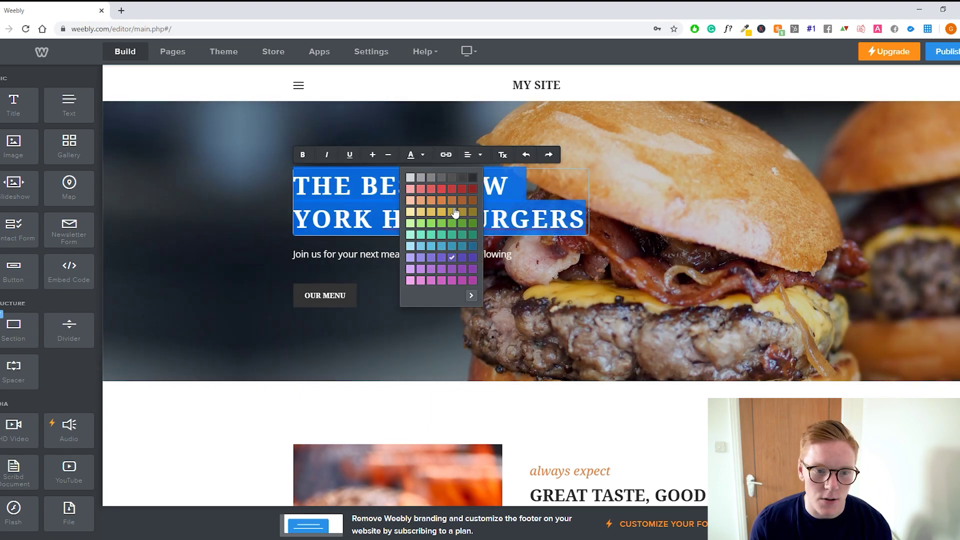
left_click(409, 179)
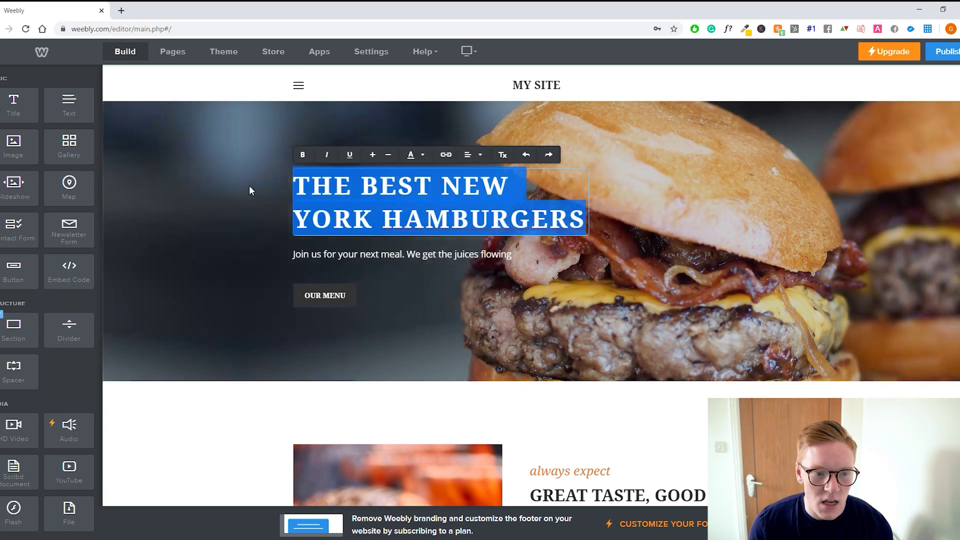
left_click(548, 211)
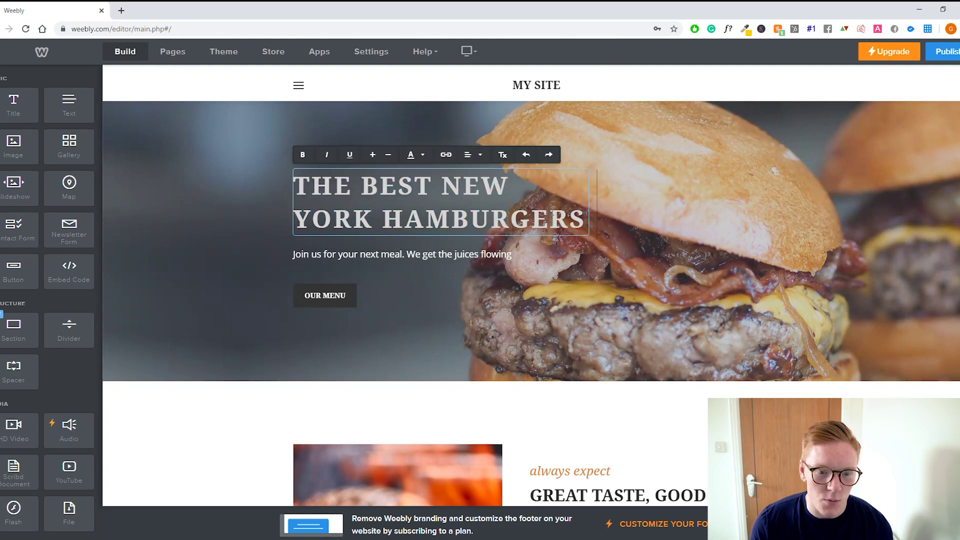
Step: Set the whole headline's text colour to a near-white shade with the custom colour picker
triple_click(317, 175)
left_click(423, 155)
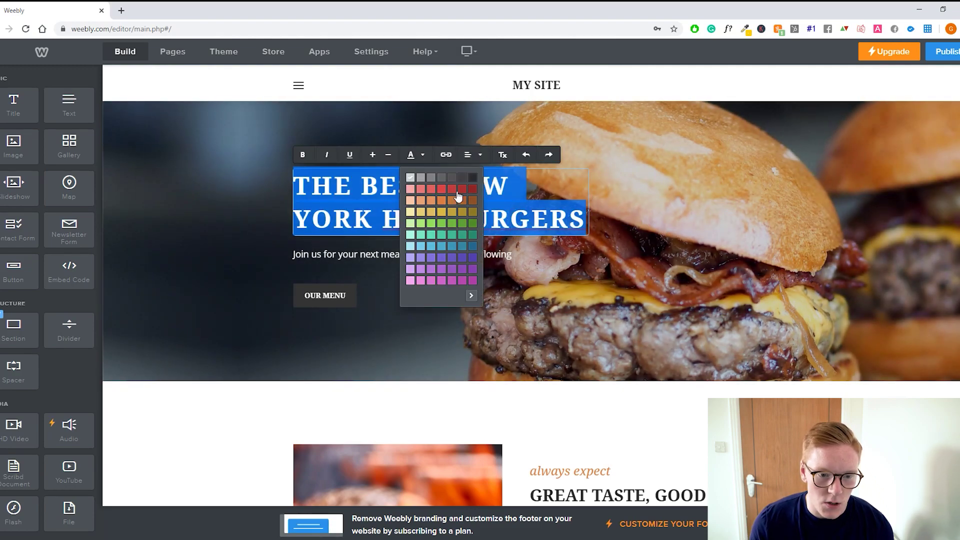
left_click(470, 297)
left_click_drag(488, 186, 478, 163)
left_click(488, 257)
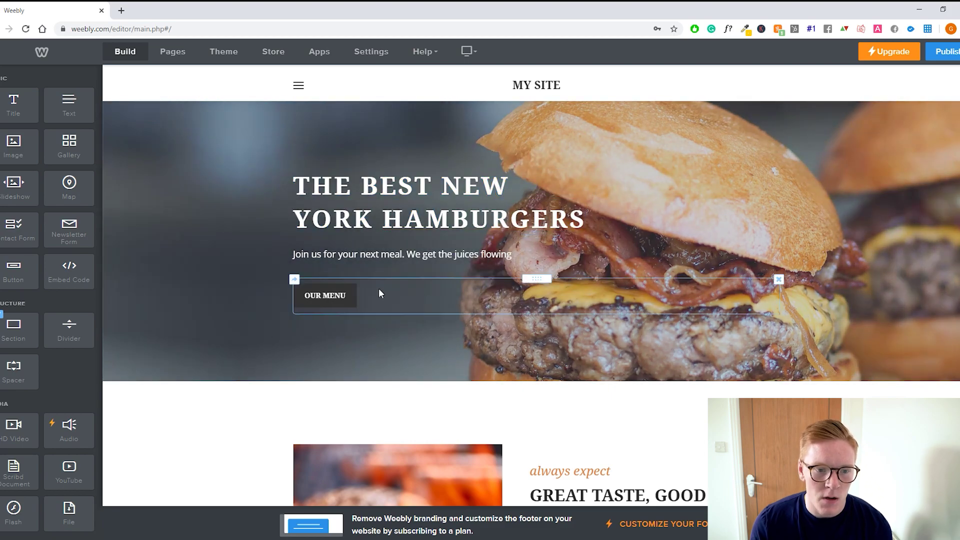
Step: Change the text of the header's "our menu" button to "learn more"
scroll(380, 275, "down", 1)
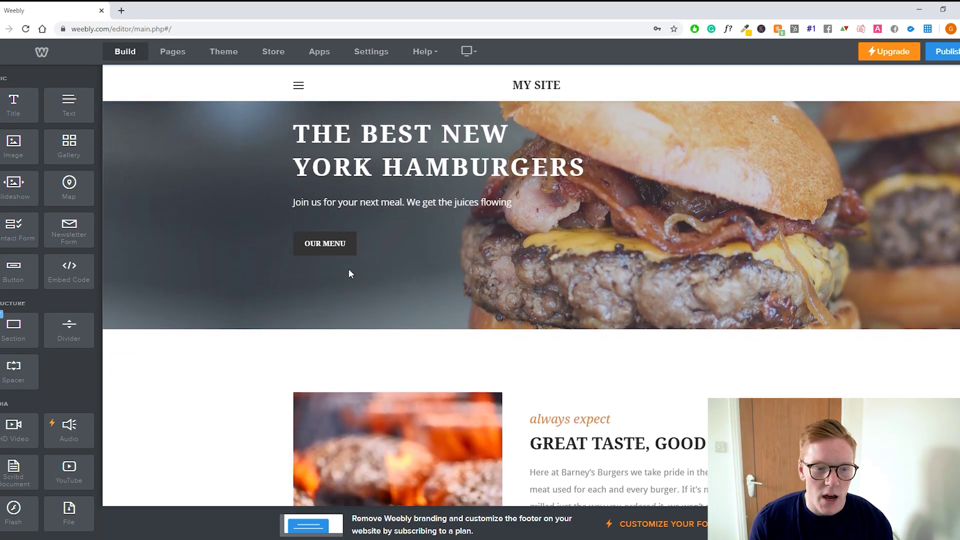
left_click(342, 243)
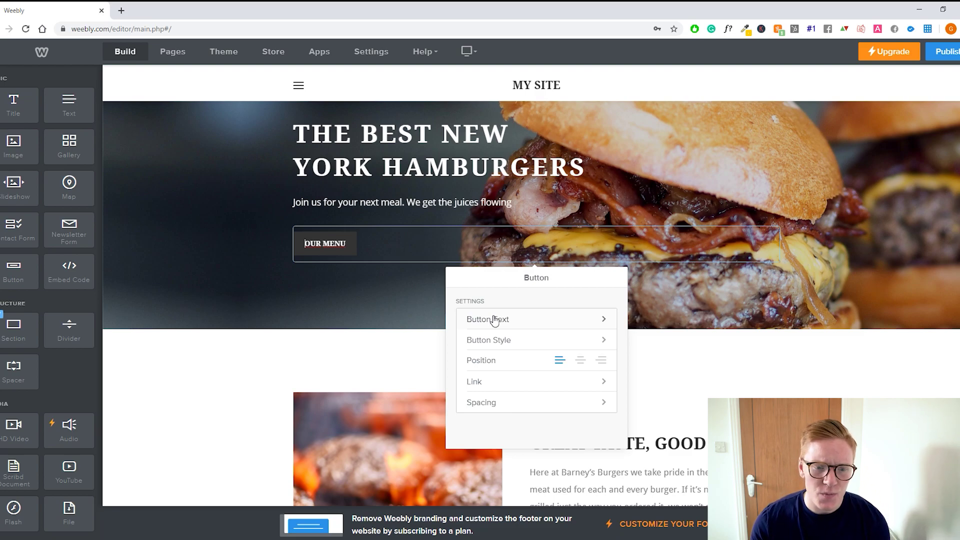
left_click(508, 325)
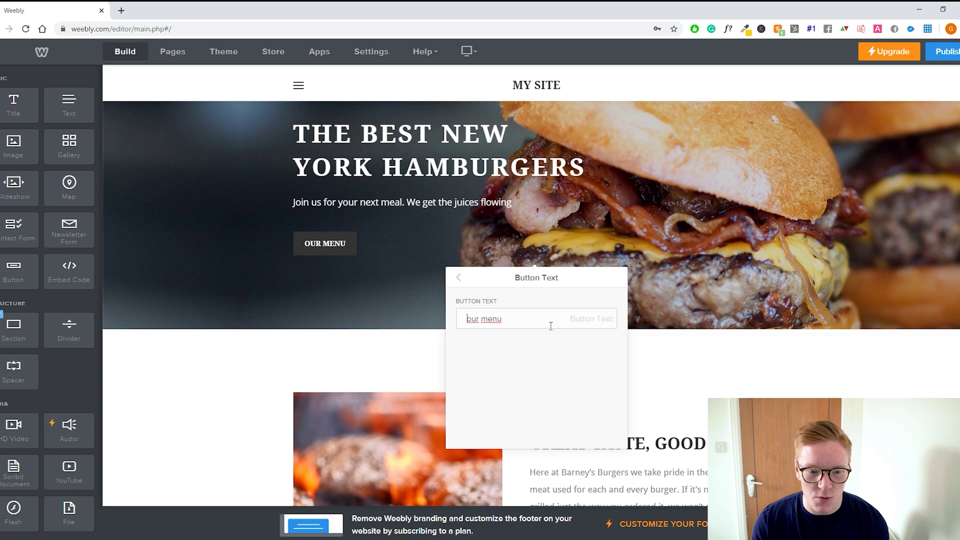
left_click(446, 321)
left_click(447, 250)
left_click(517, 319)
triple_click(505, 326)
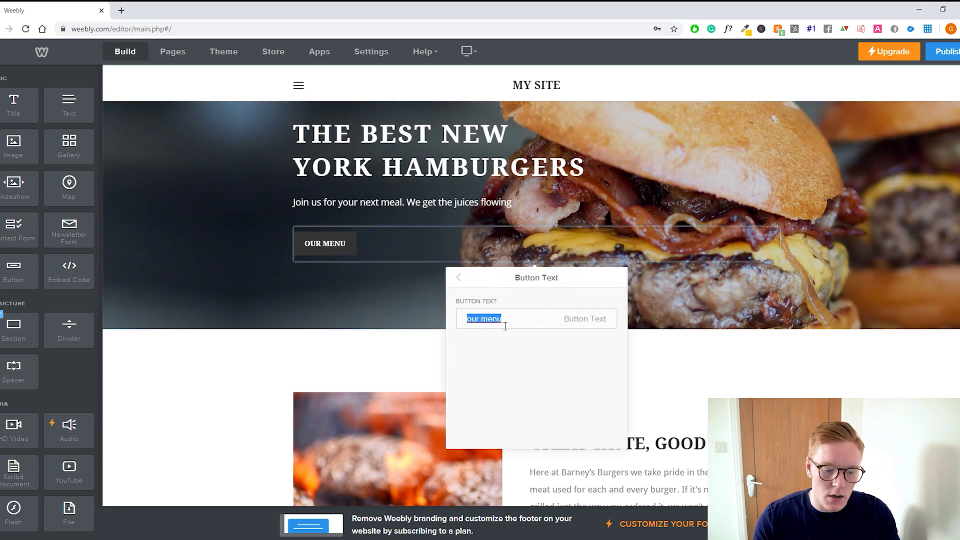
type("learn")
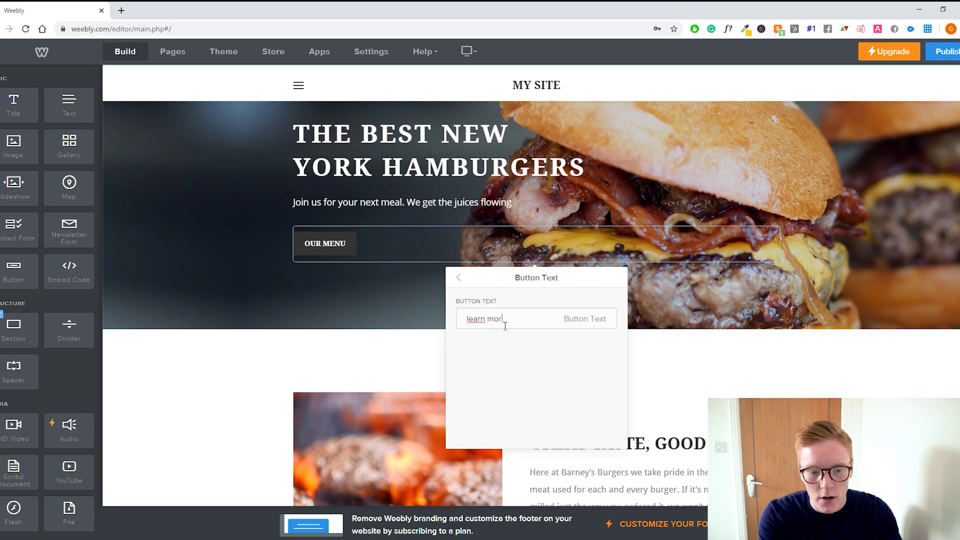
left_click(459, 282)
Step: Apply the large, dark filled button style to the header's "learn more" button
left_click(524, 344)
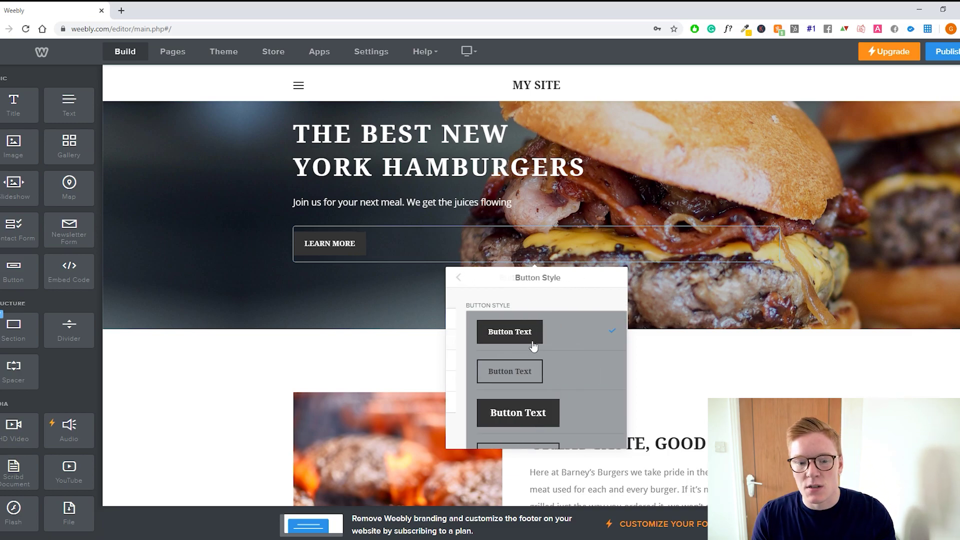
scroll(533, 358, "down", 2)
left_click(521, 358)
left_click(521, 364)
scroll(500, 370, "up", 2)
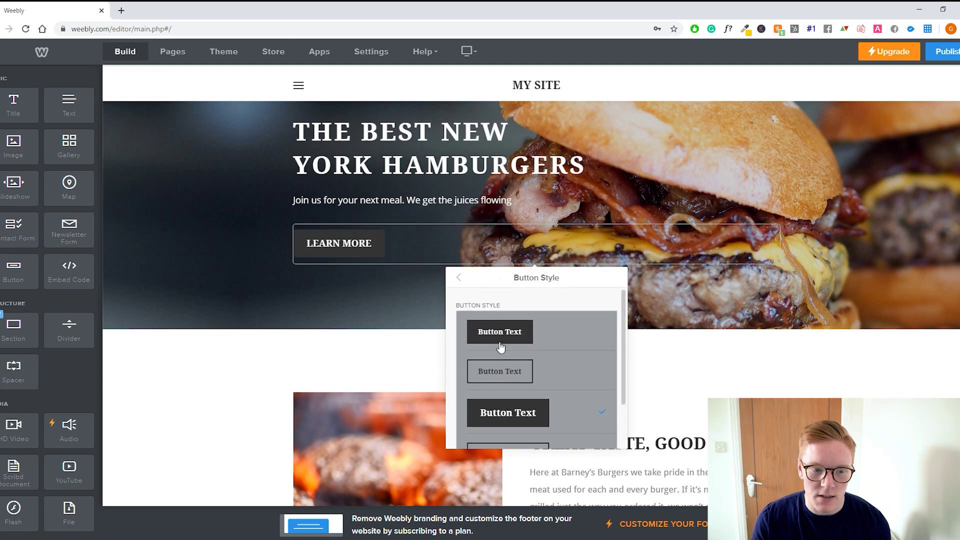
Step: Try the centred position for the header's "learn more" button and return it to left alignment
left_click(458, 278)
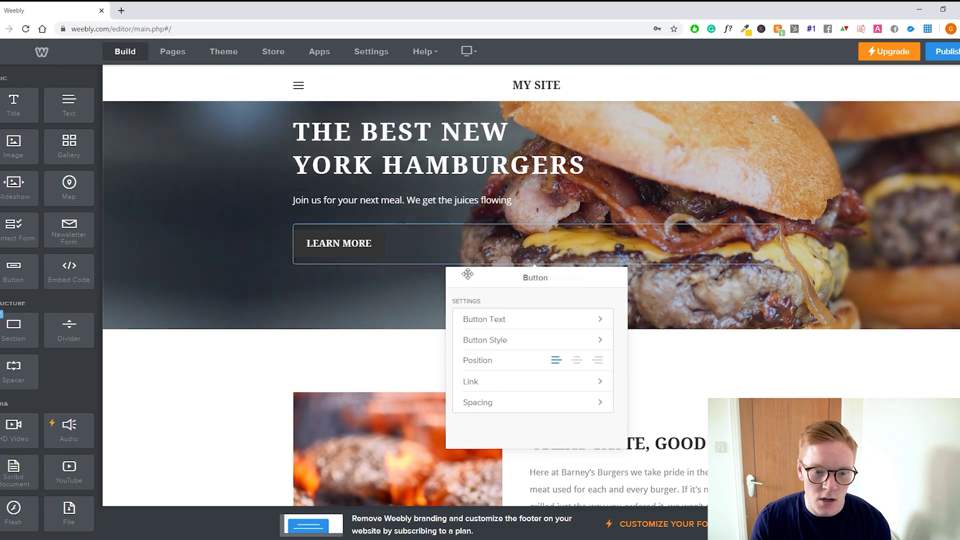
left_click(580, 361)
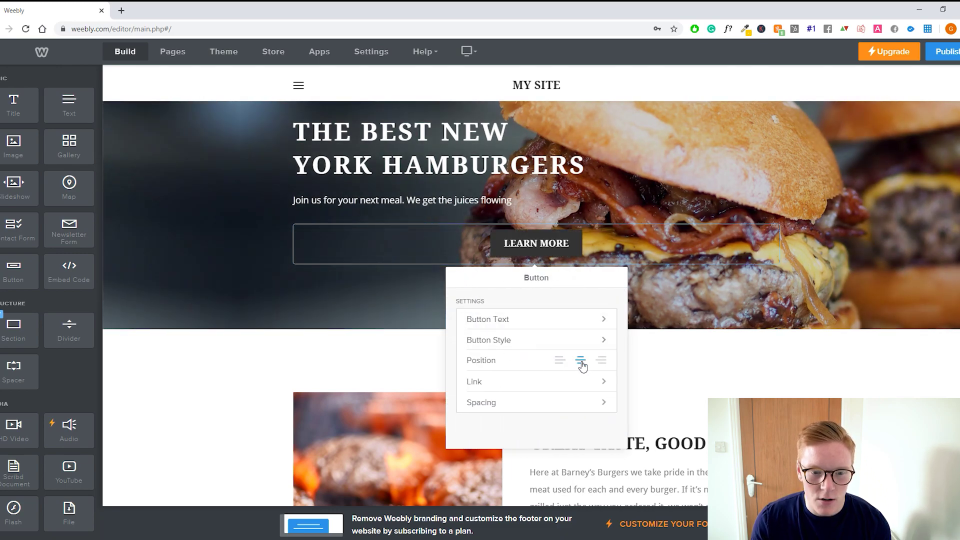
left_click(559, 360)
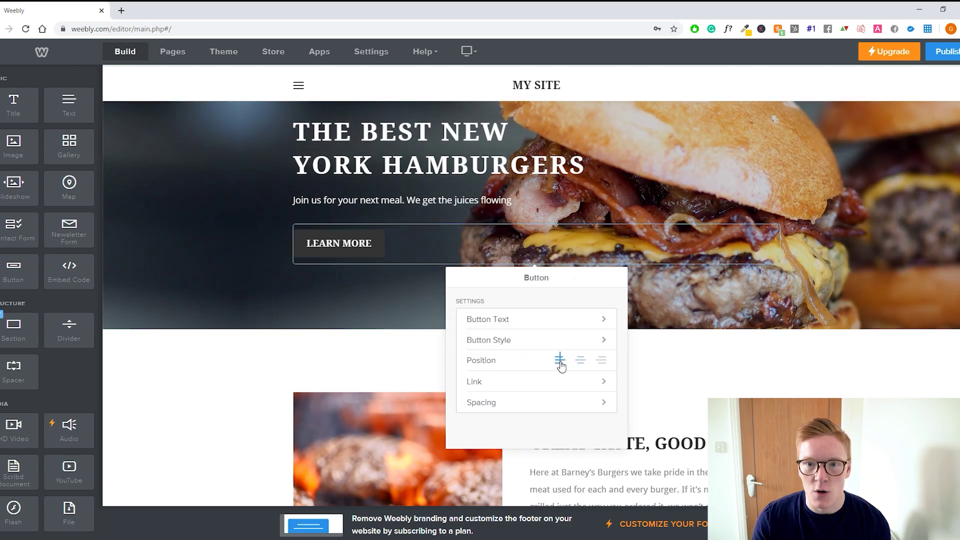
left_click(584, 365)
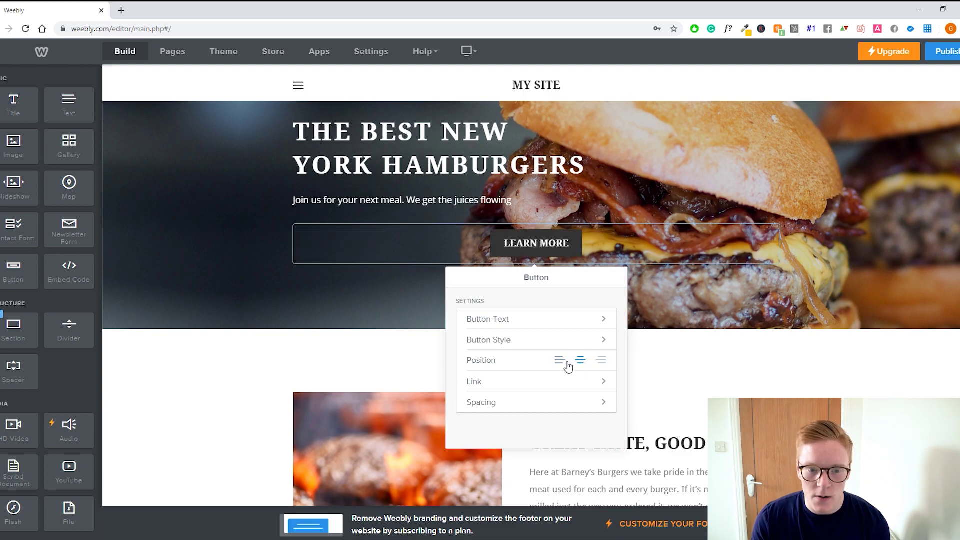
left_click(563, 361)
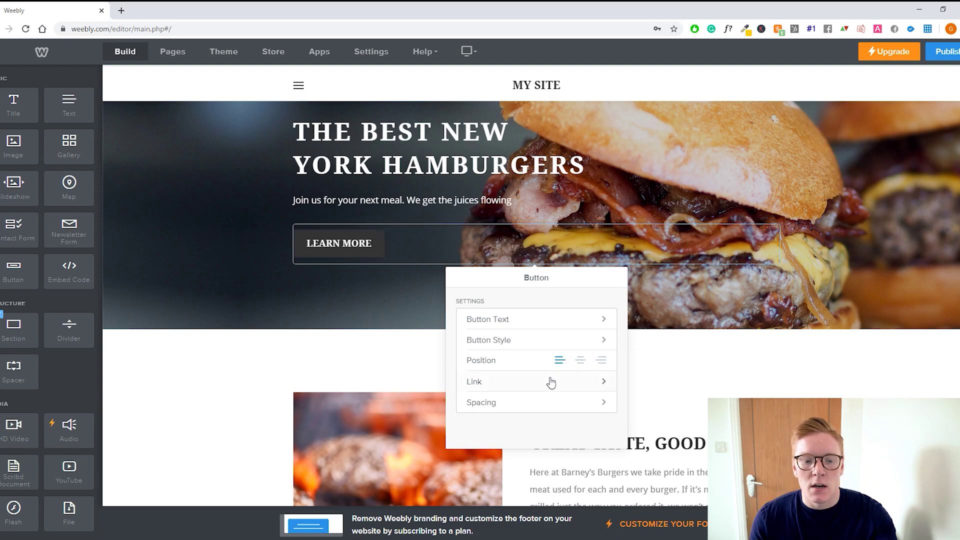
Step: Review the link types available for the header's "learn more" button, including phone, file and email, and close its settings
left_click(552, 385)
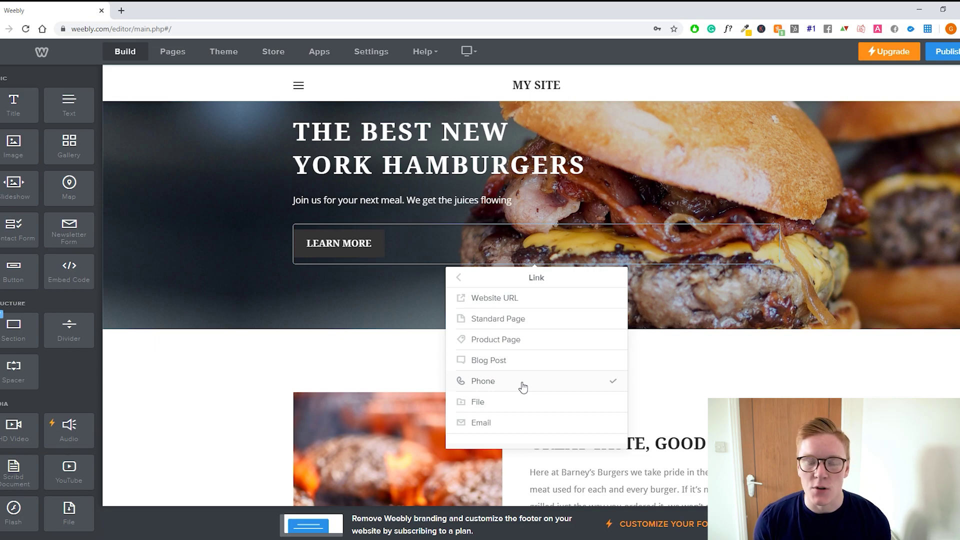
left_click(509, 429)
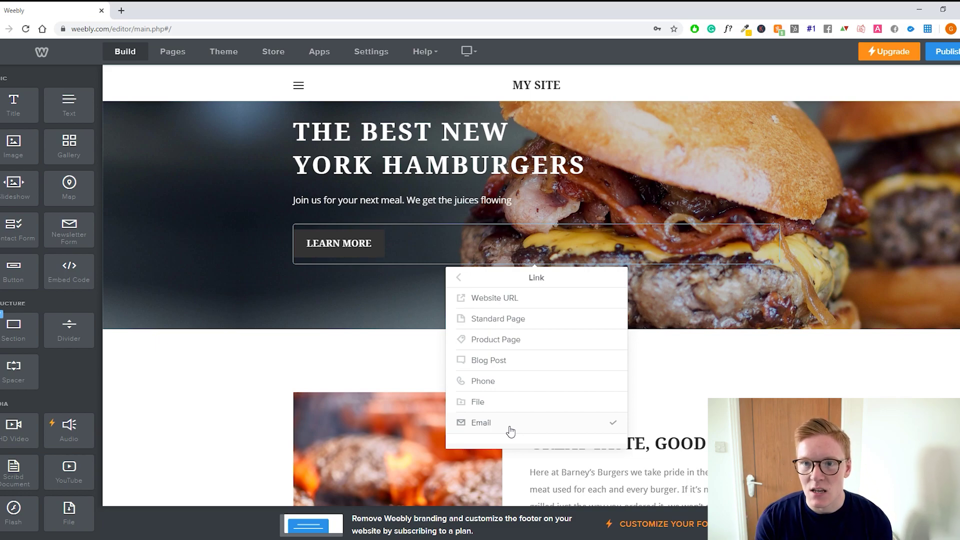
left_click(490, 409)
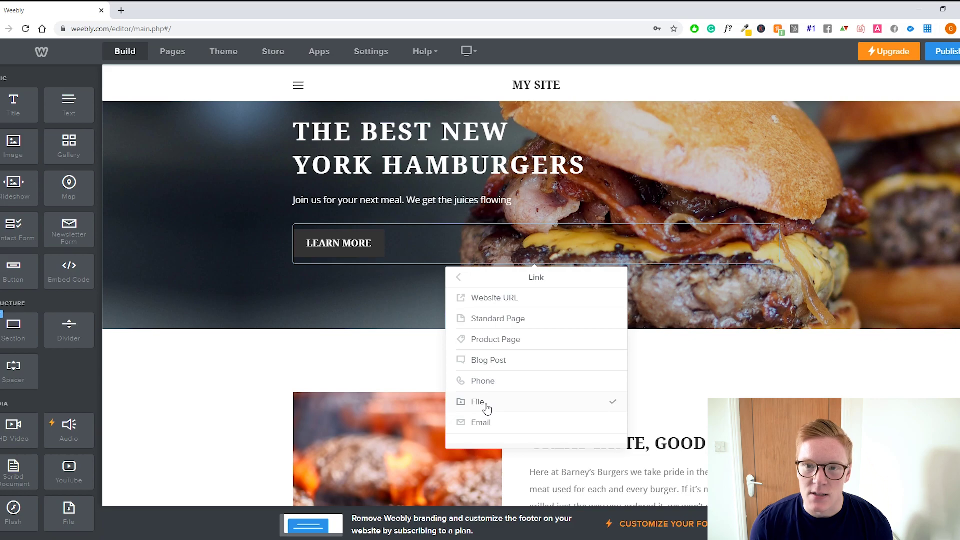
left_click(458, 278)
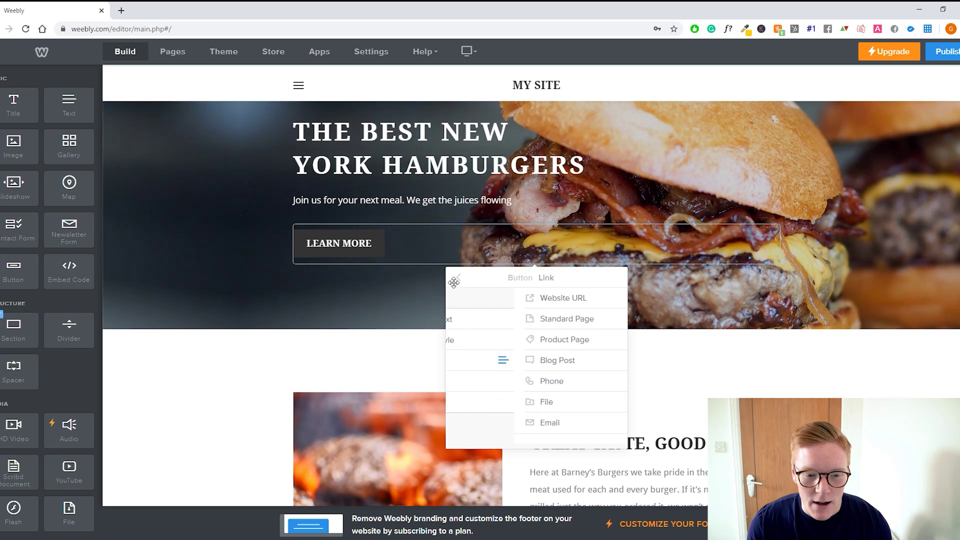
left_click(412, 302)
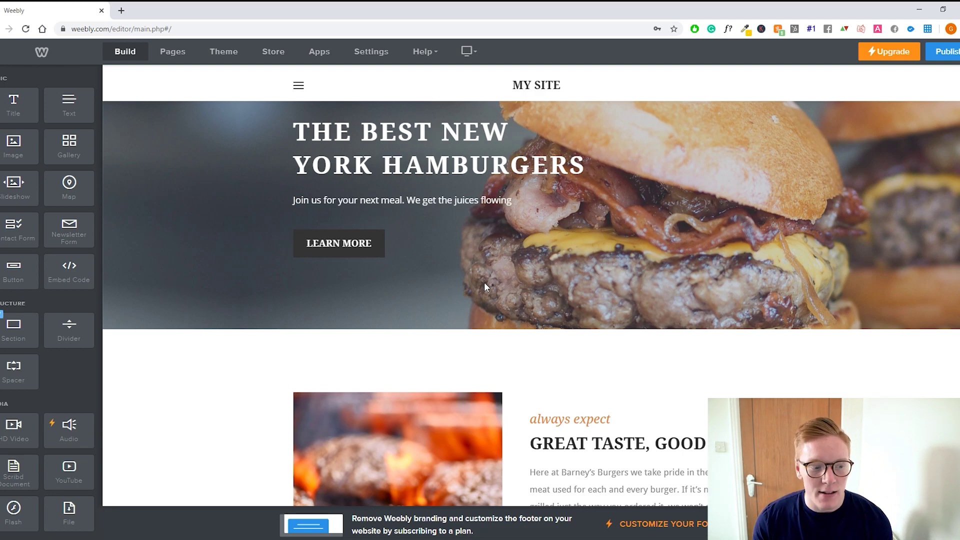
Step: Start replacing the grilled patty photo beside "Great Taste, Good Times" and search the image library for "hamburger"
scroll(438, 290, "down", 6)
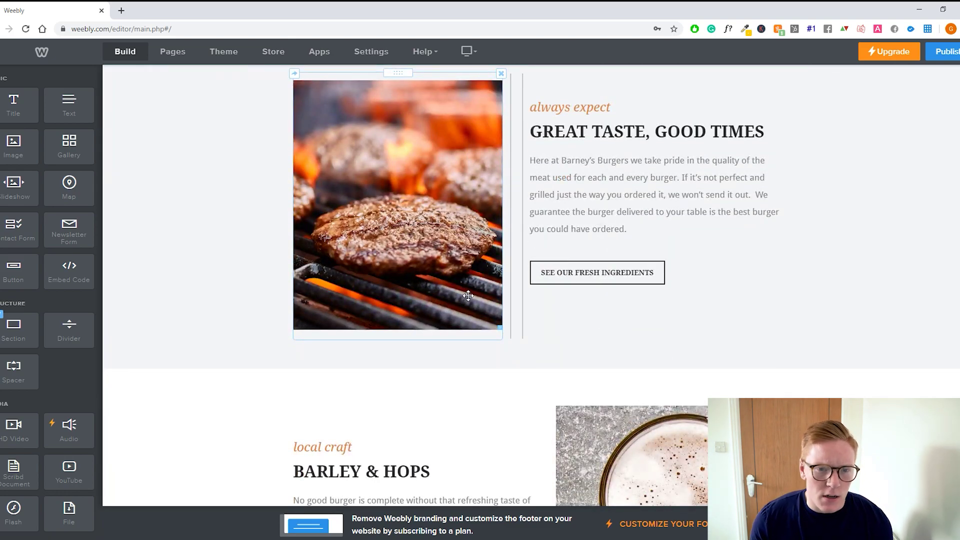
scroll(480, 290, "up", 3)
left_click(500, 274)
scroll(440, 244, "up", 1)
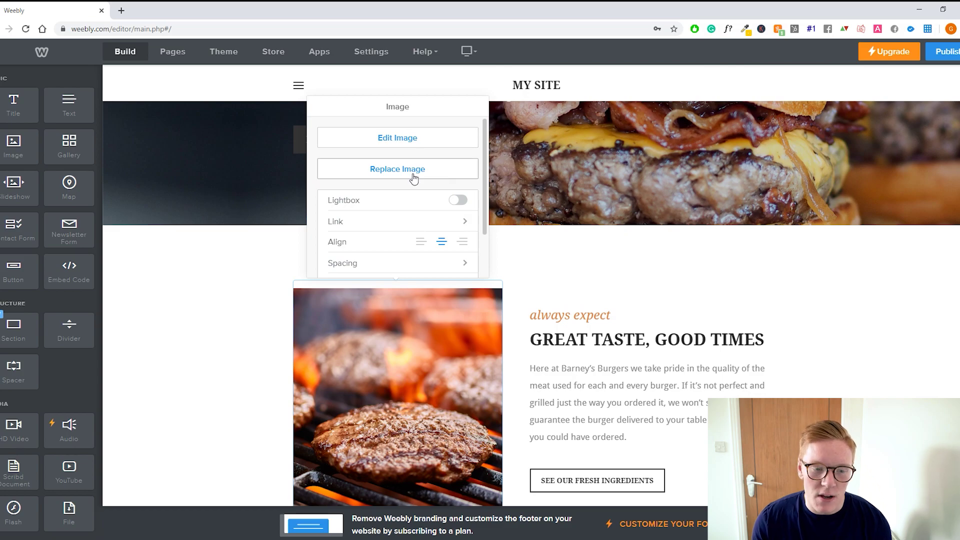
left_click(450, 175)
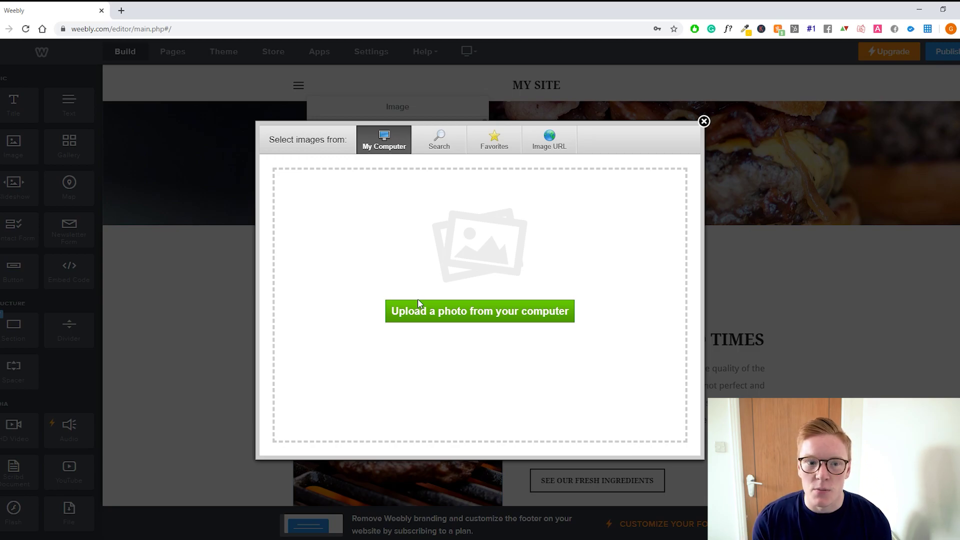
left_click(439, 140)
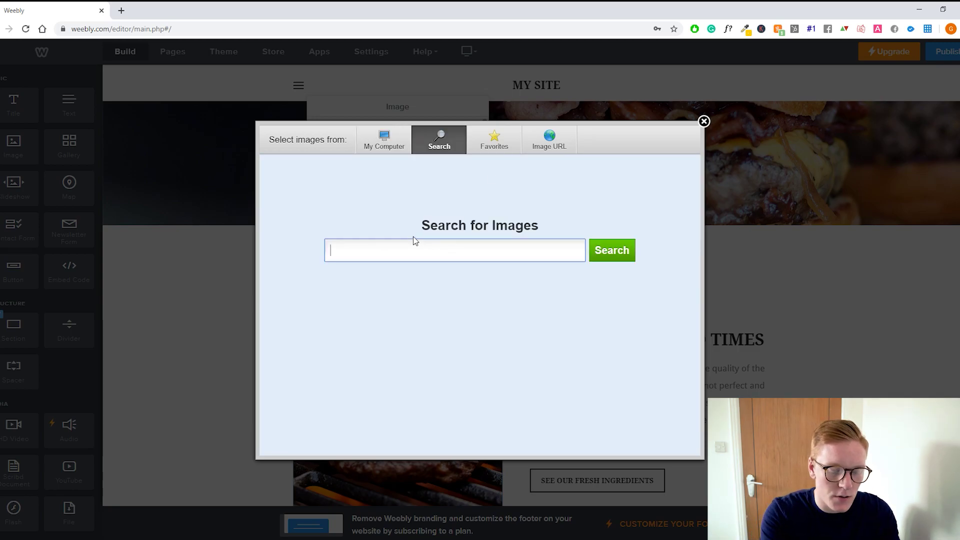
type("hamburger")
key("Return")
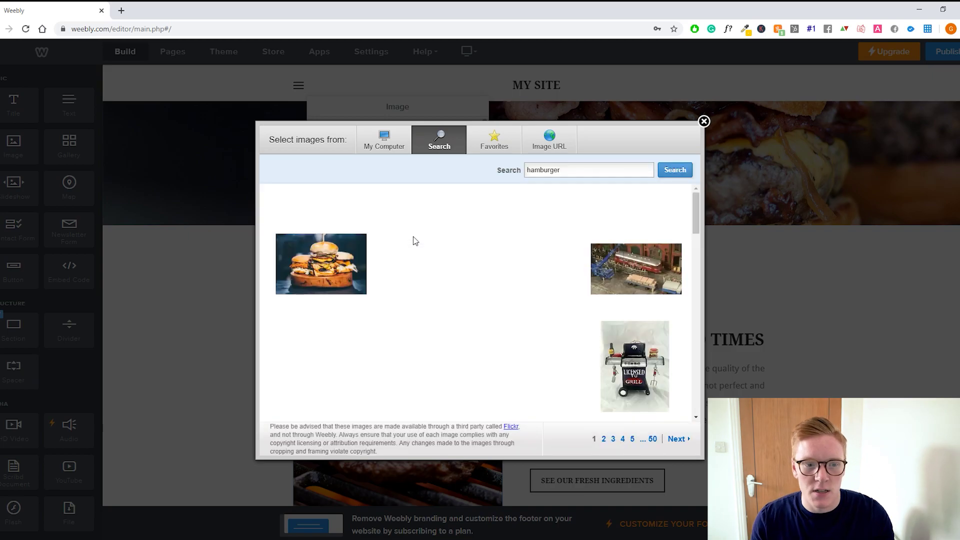
Step: Pick the photo of stacked burgers on a wooden board from the search results as the replacement image
mouse_move(418, 243)
mouse_move(621, 236)
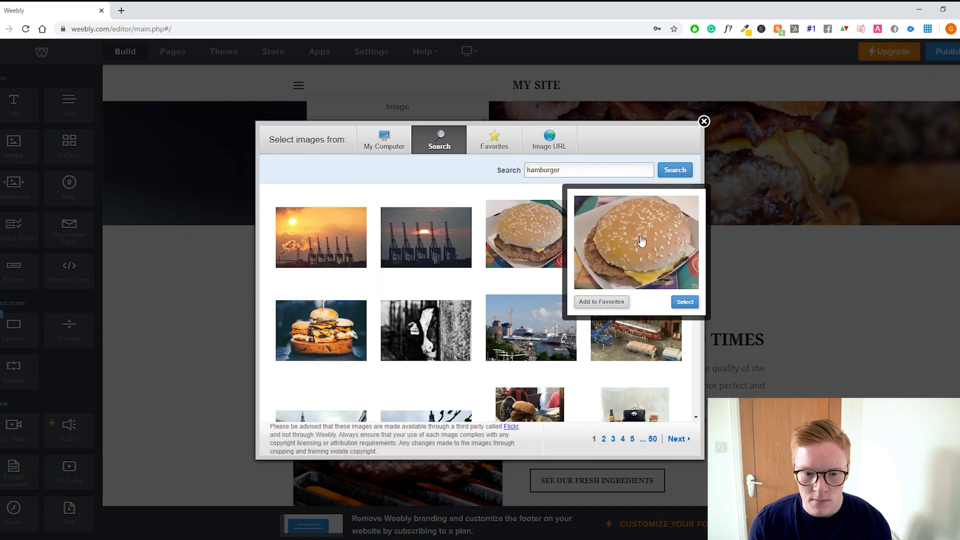
scroll(635, 250, "down", 3)
scroll(614, 270, "up", 3)
mouse_move(537, 249)
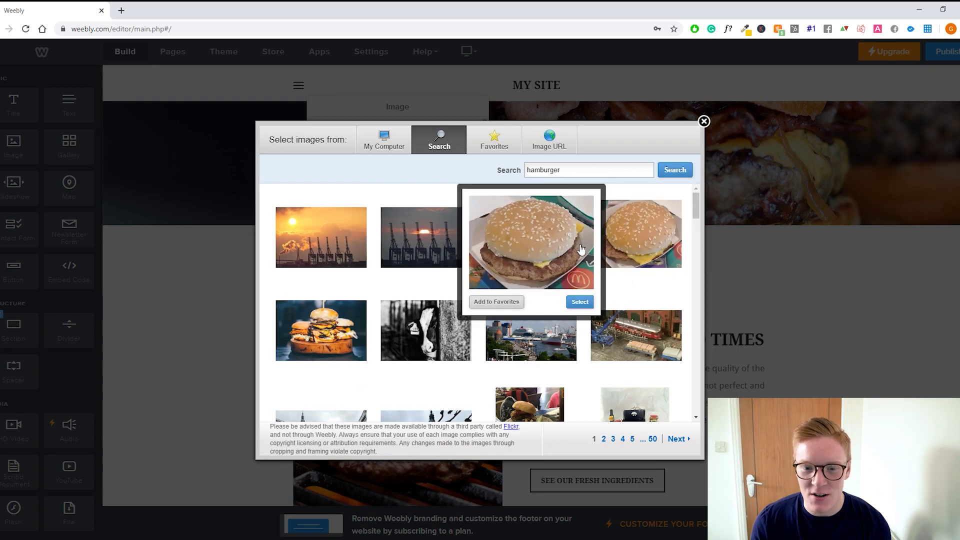
scroll(300, 240, "down", 2)
mouse_move(297, 240)
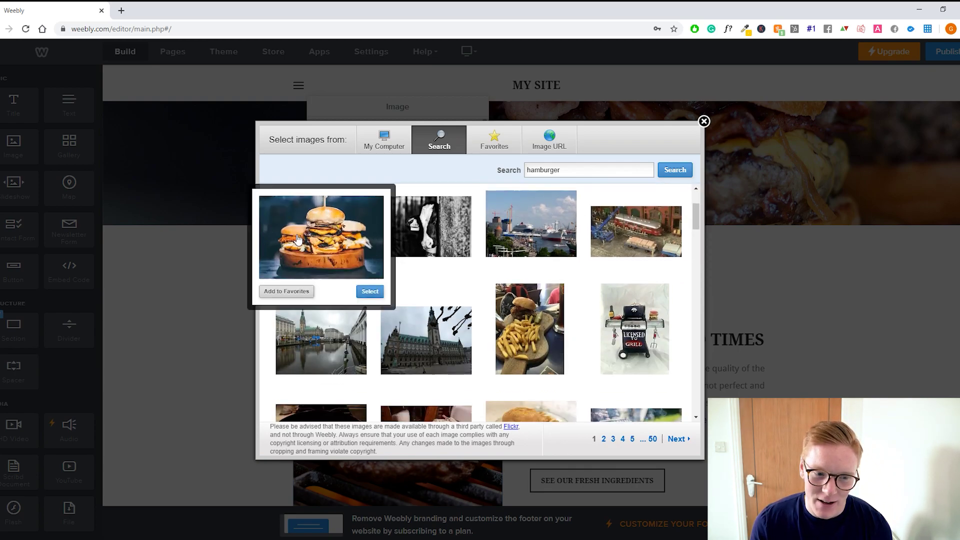
left_click(367, 288)
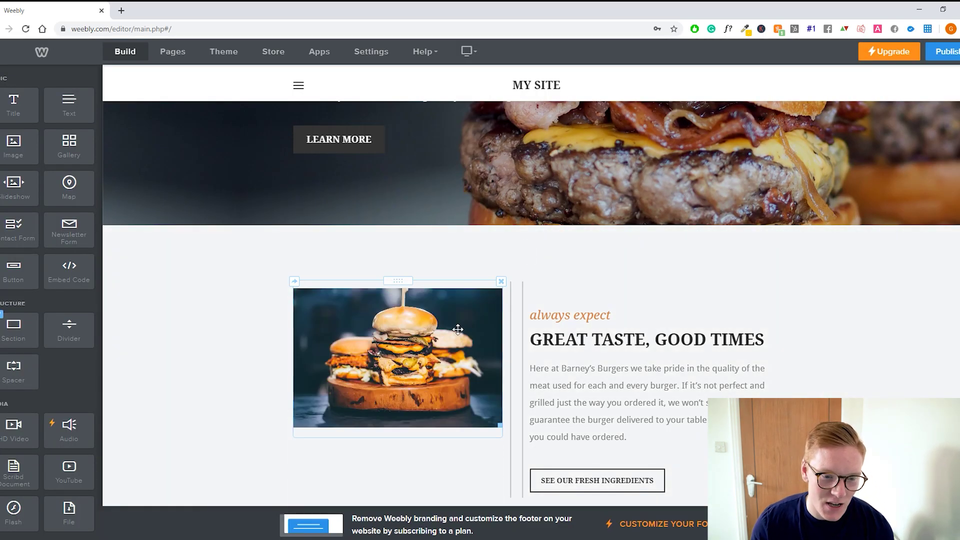
Step: Set the address of the map in the "Hours & Location" section to New York
scroll(550, 290, "down", 2)
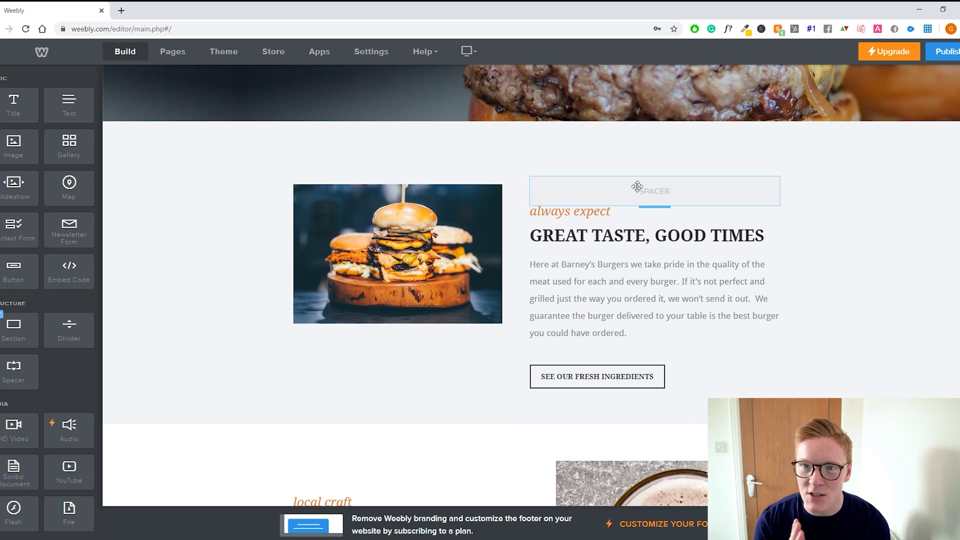
scroll(637, 186, "down", 15)
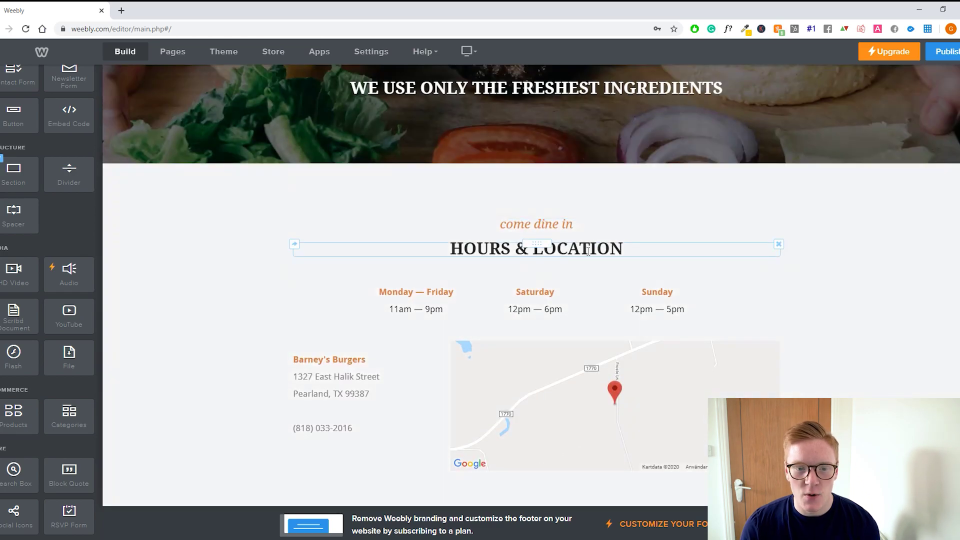
left_click(588, 349)
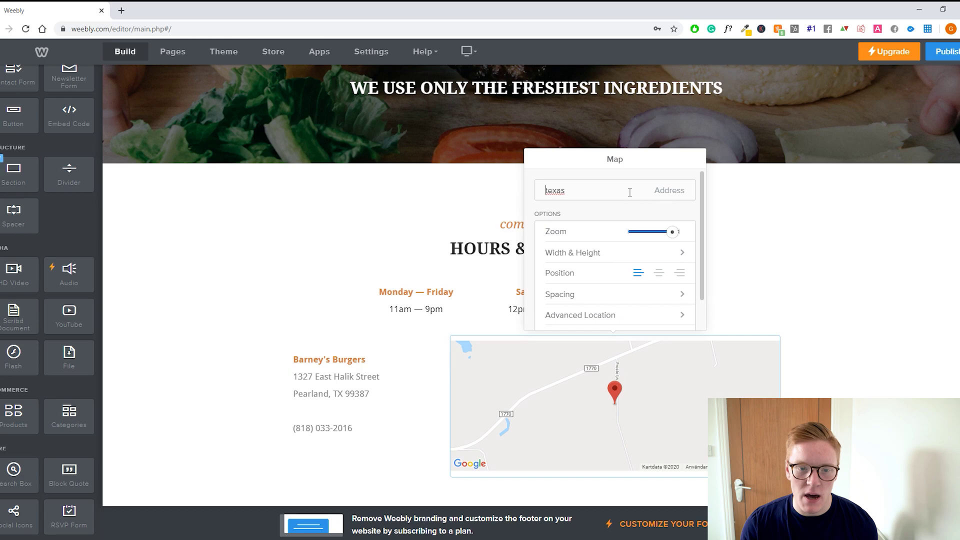
key("Return")
left_click(631, 360)
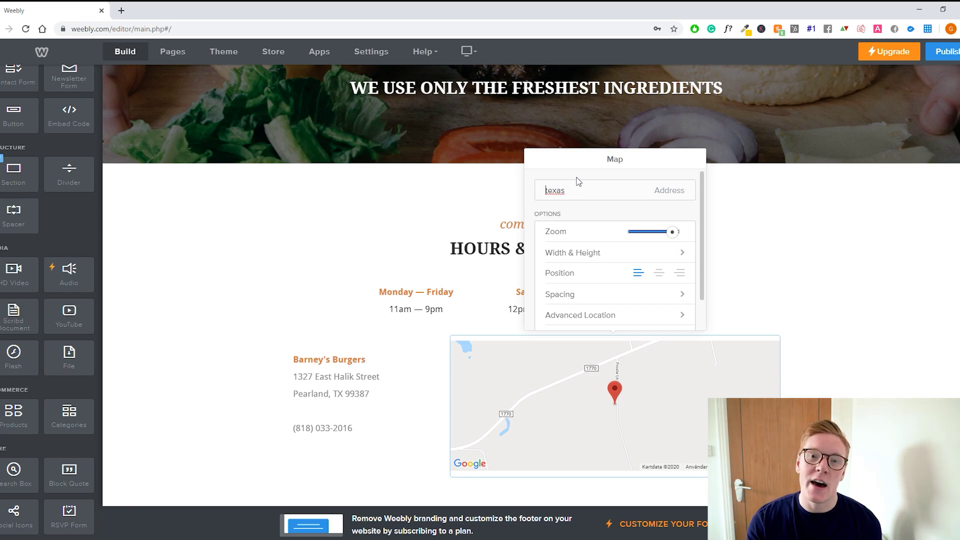
double_click(568, 191)
key("BackSpace")
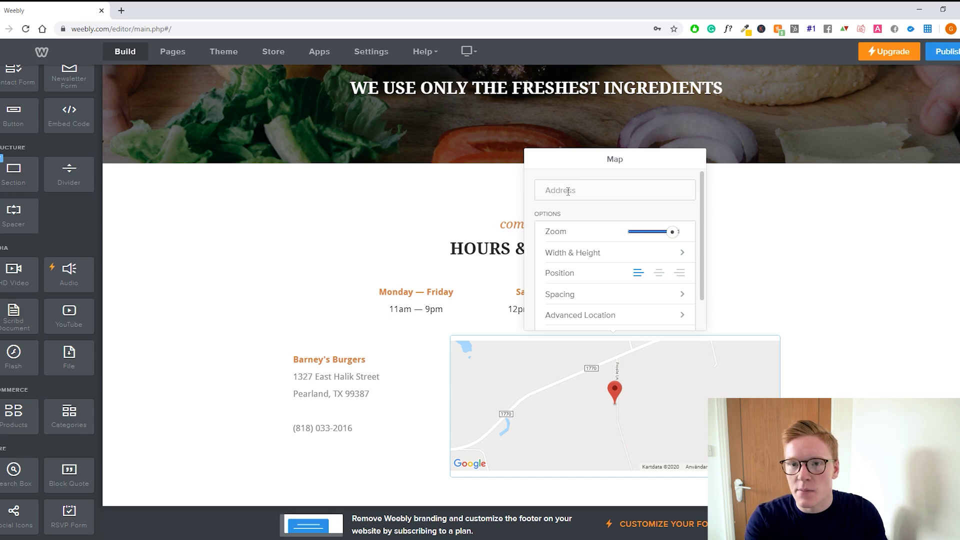
type("New York")
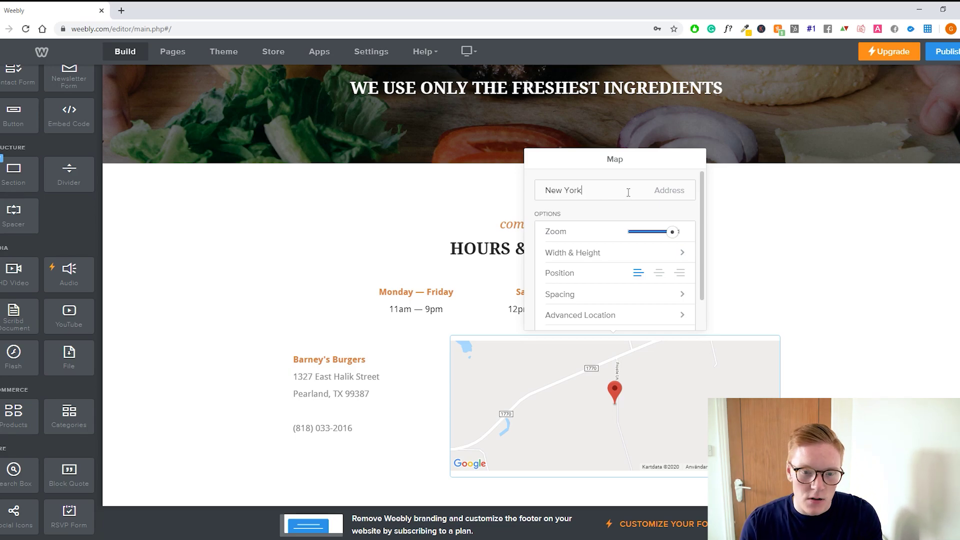
key("Return")
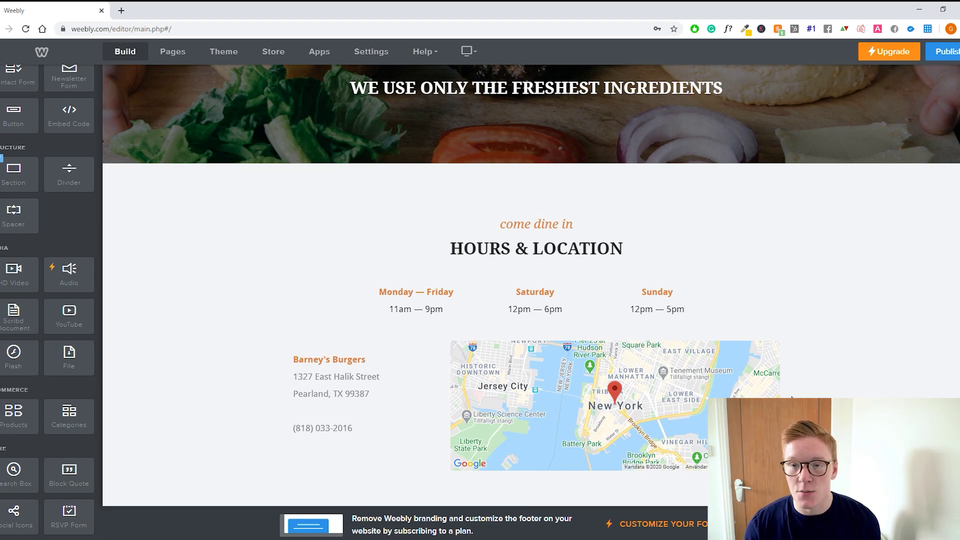
left_click(615, 404)
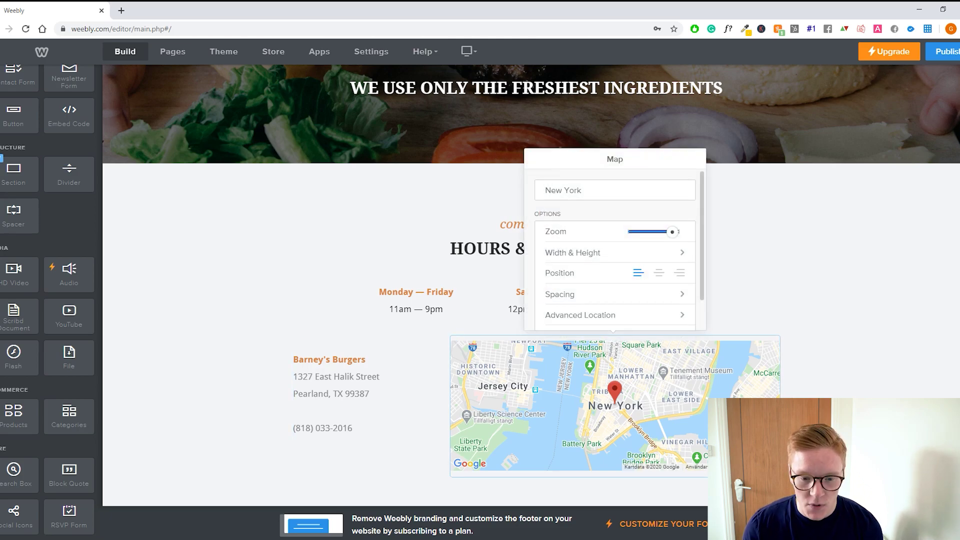
left_click(619, 415)
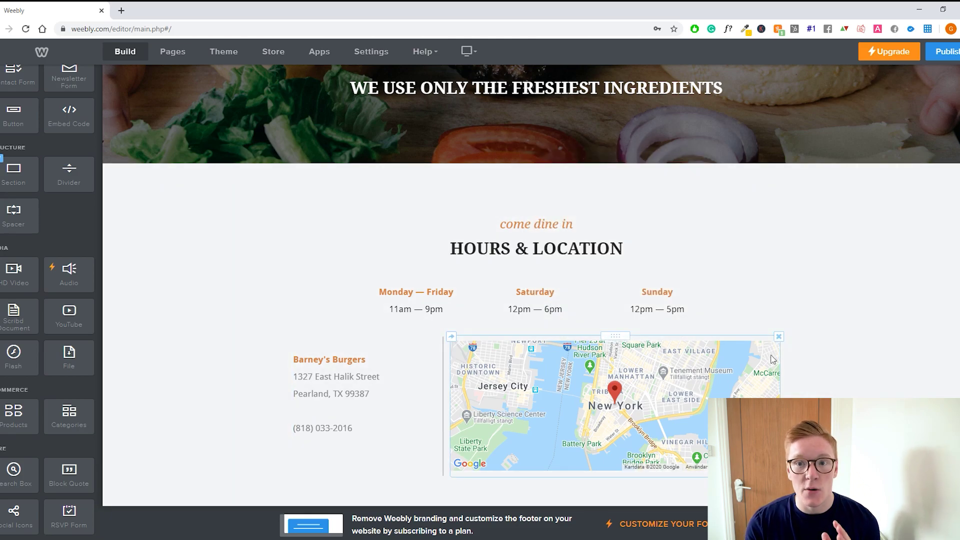
Step: Change the closing times in the opening hours to 12pm for Monday — Friday and 8pm for Sunday
left_click(436, 312)
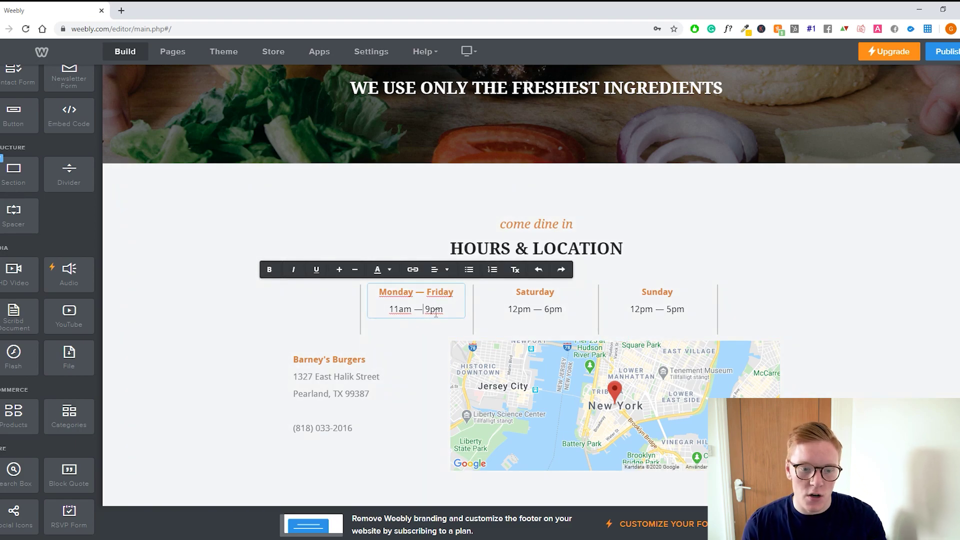
left_click(430, 309)
key("BackSpace")
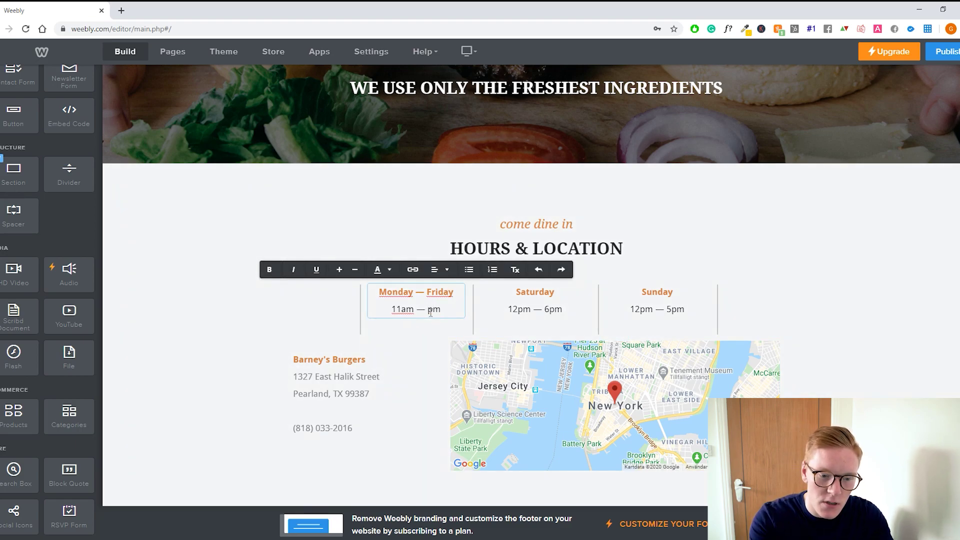
type("12")
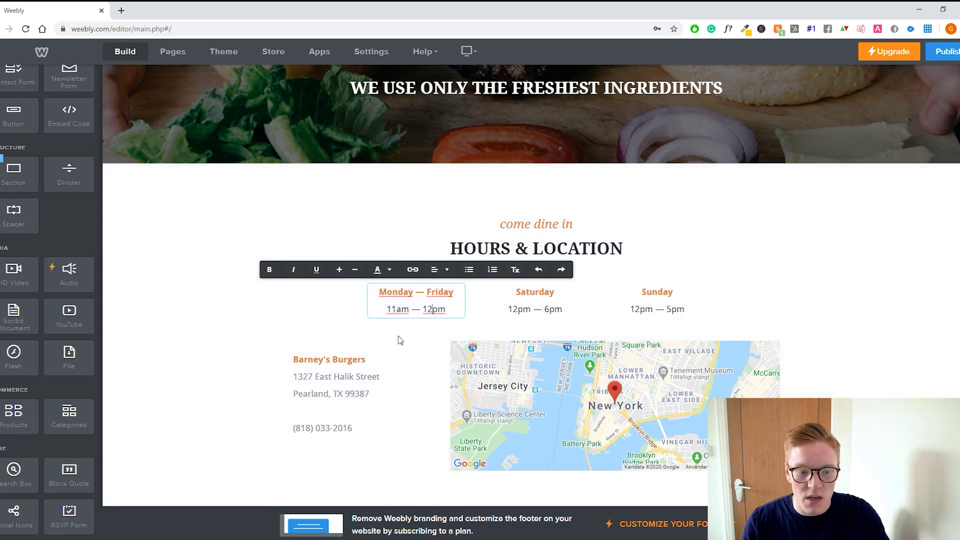
left_click(670, 310)
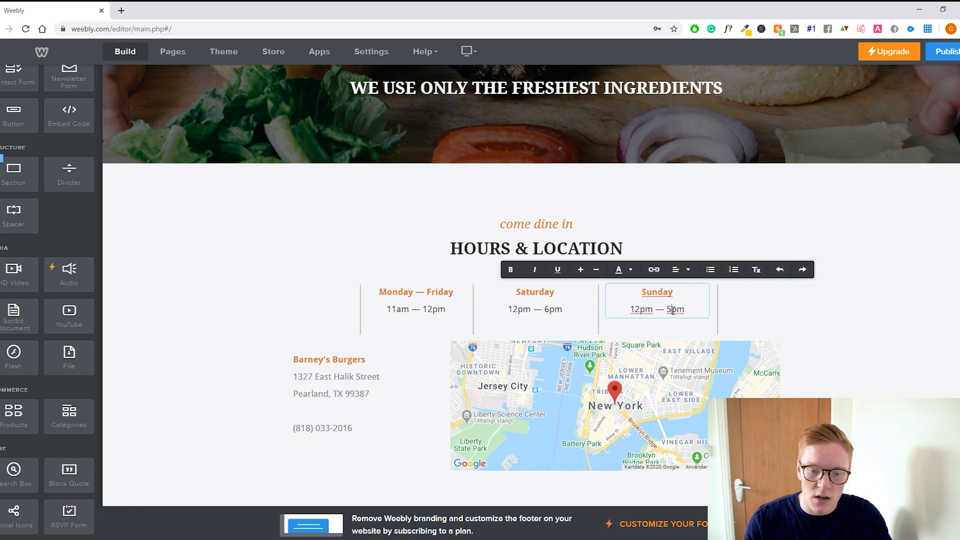
key("BackSpace")
type("8")
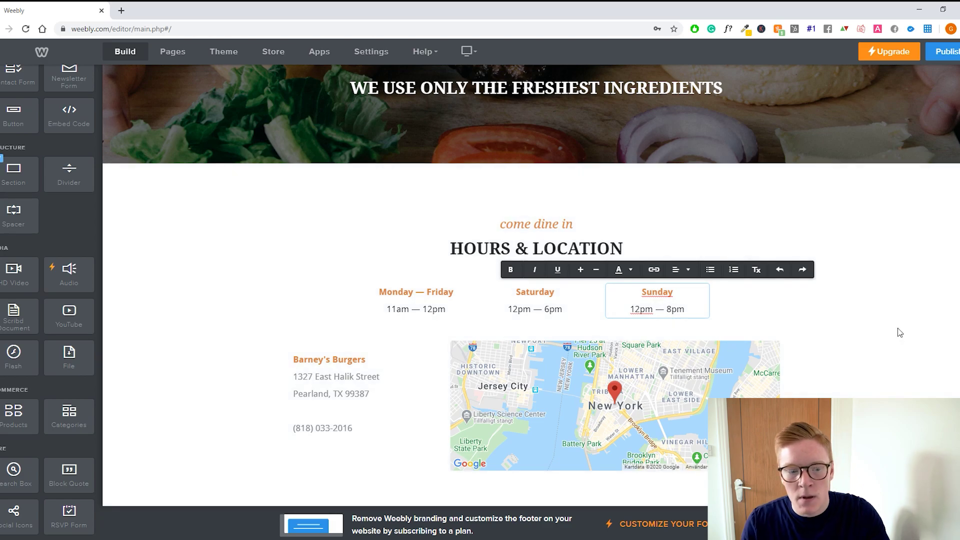
left_click(370, 376)
left_click_drag(313, 376, 293, 377)
left_click(370, 394)
left_click(322, 377)
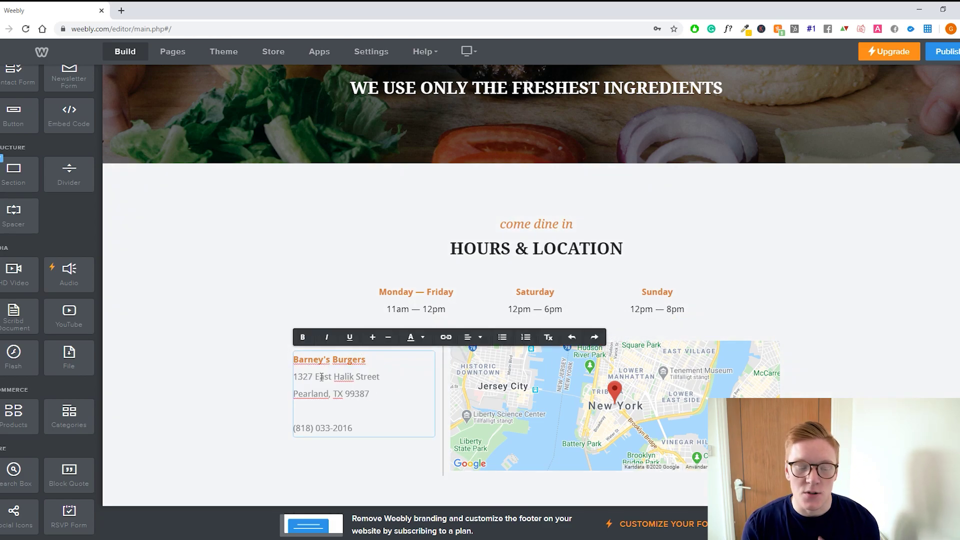
left_click(237, 368)
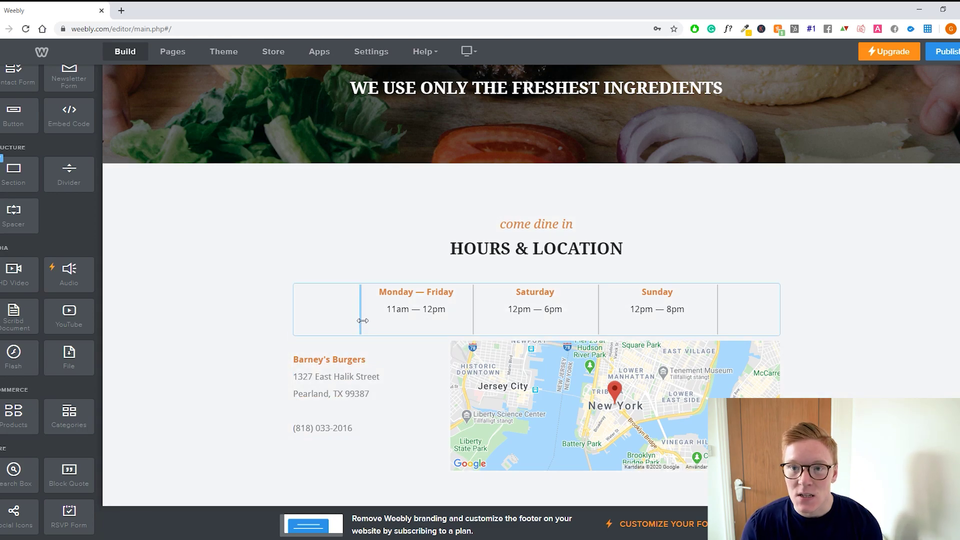
Step: Look over the edited home page from the opening hours up to the header and back down
scroll(370, 307, "up", 10)
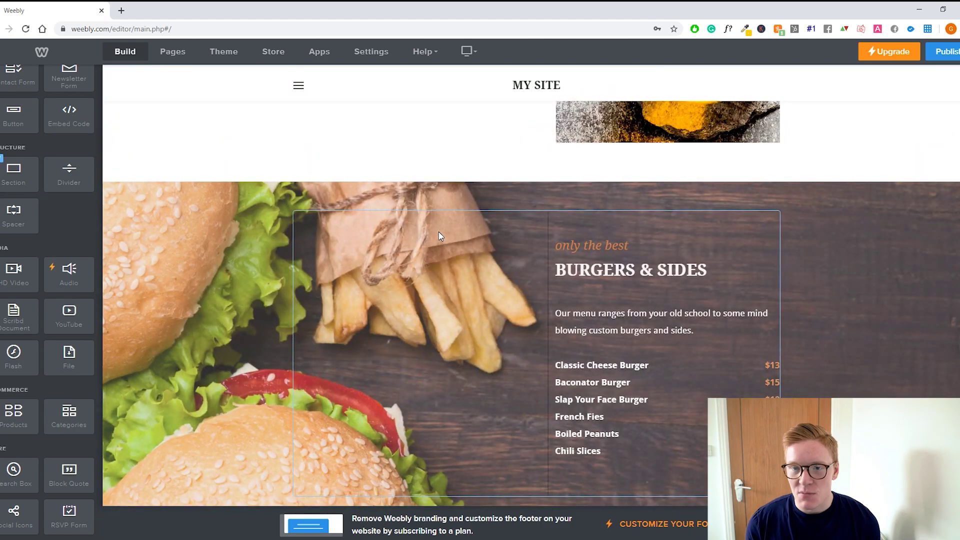
scroll(658, 242, "up", 10)
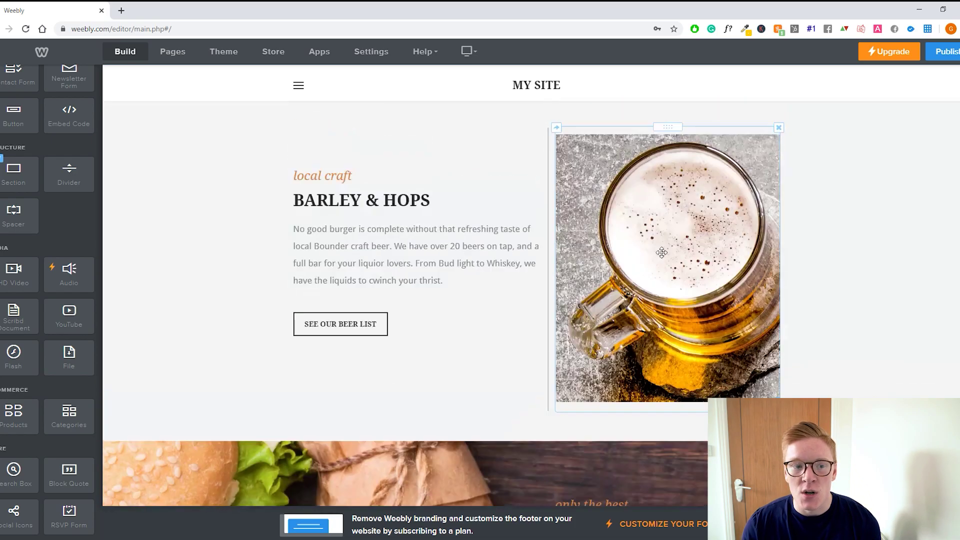
scroll(658, 242, "up", 7)
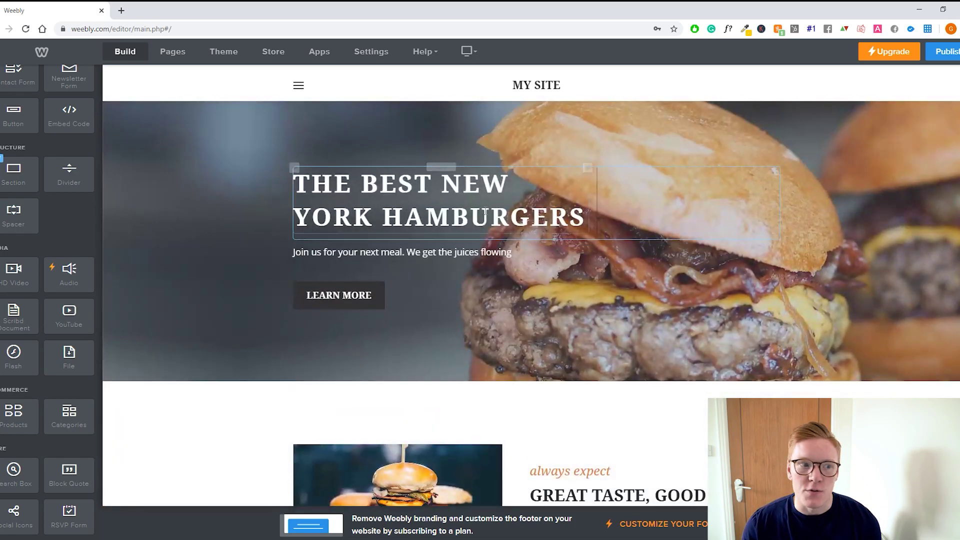
scroll(33, 173, "up", 3)
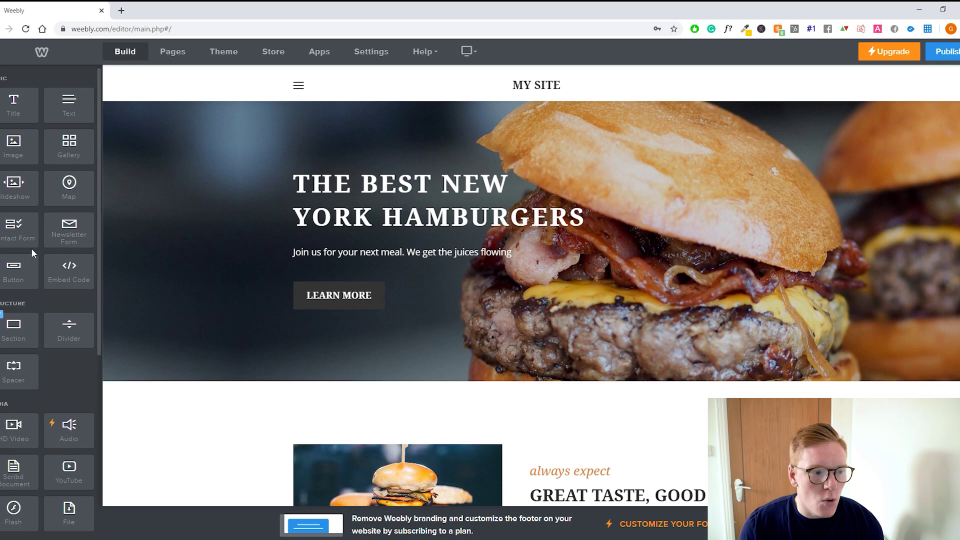
scroll(267, 279, "down", 10)
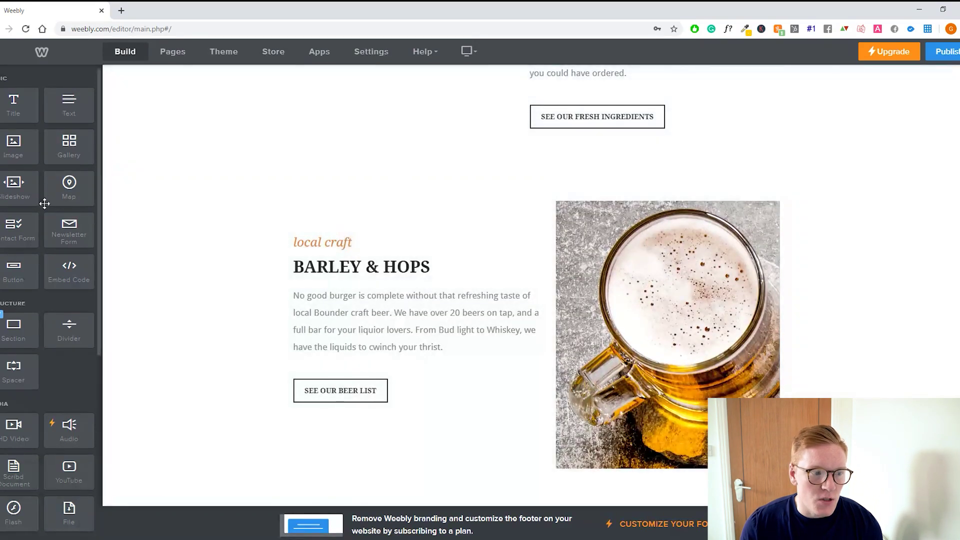
Step: Open the site's Locations page and review its page settings, map and listed restaurant addresses
left_click(175, 54)
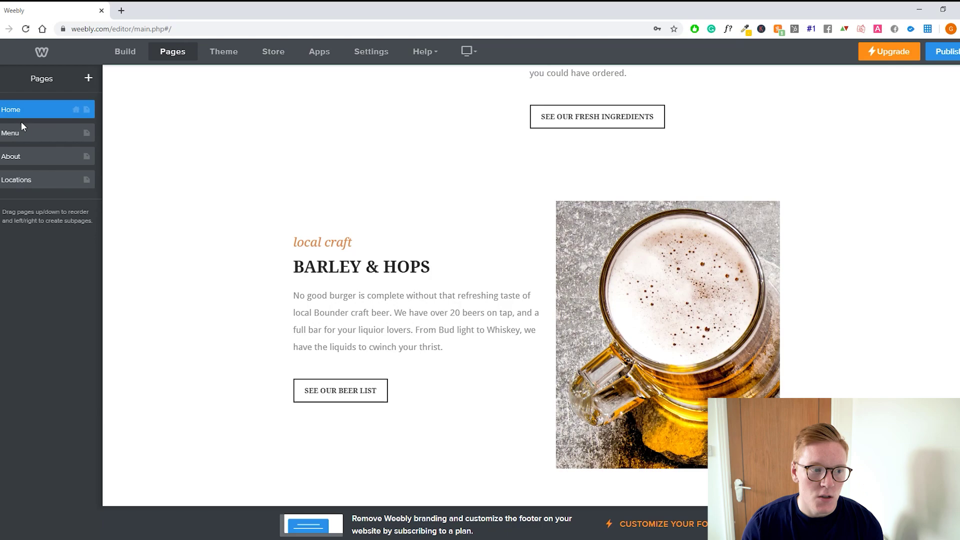
left_click(36, 185)
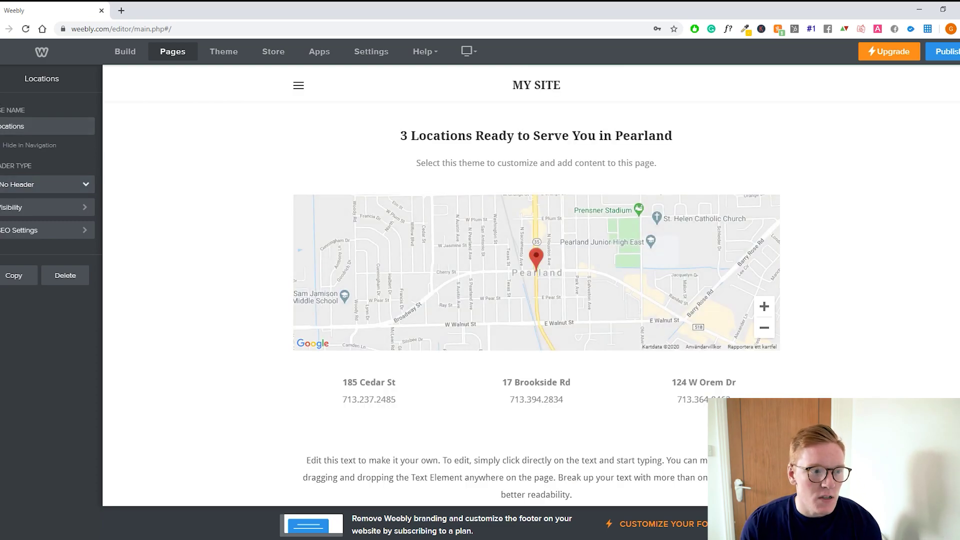
left_click(3, 104)
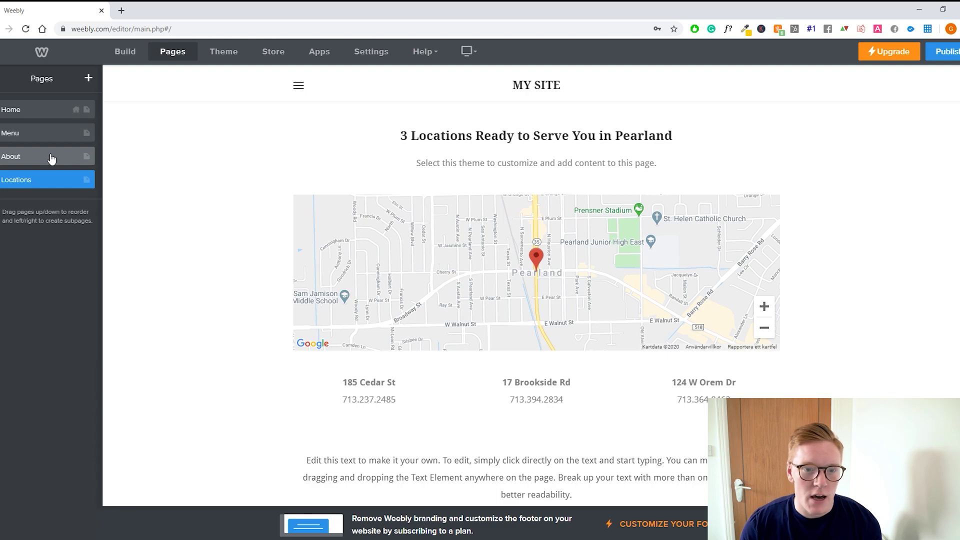
scroll(278, 209, "down", 1)
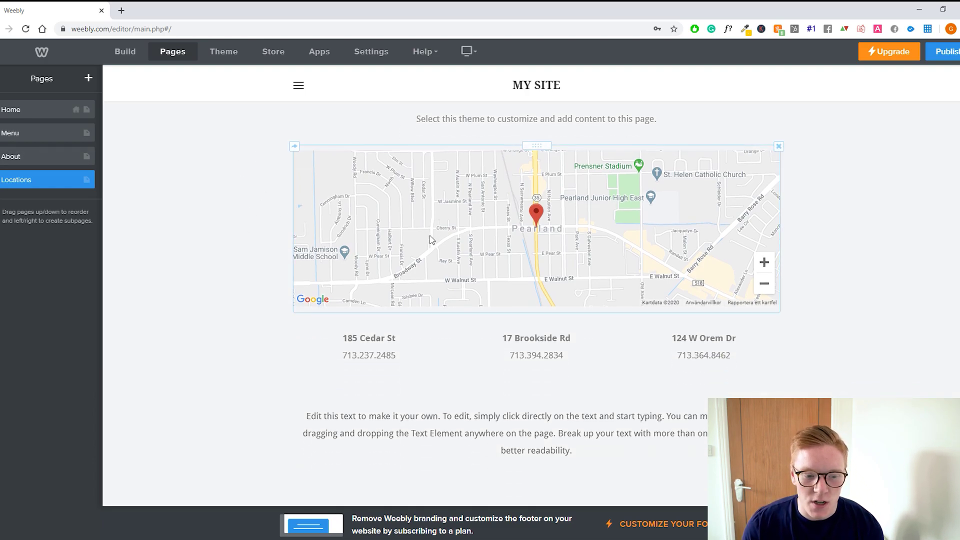
scroll(535, 316, "up", 1)
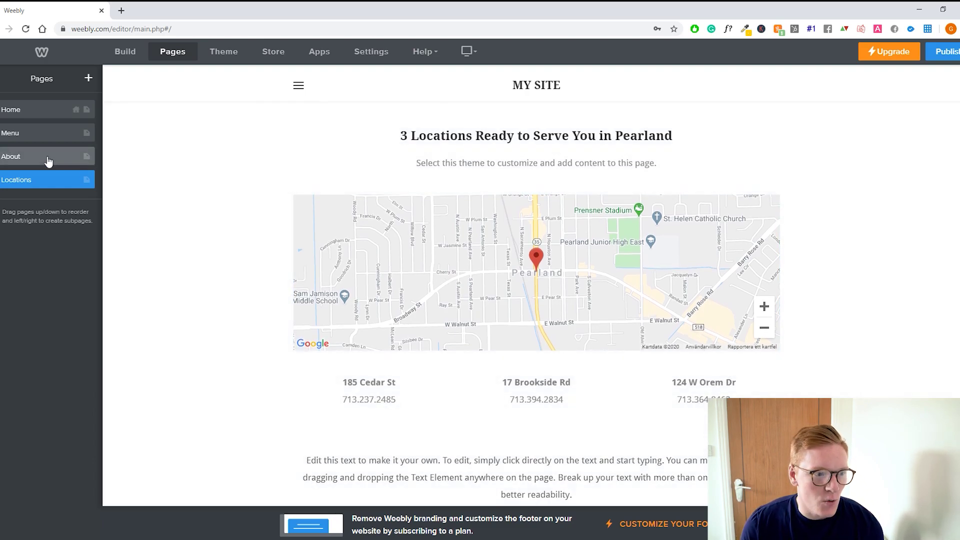
Step: Open the About page, review its content and check the editing options of the burger-and-fries image
left_click(48, 159)
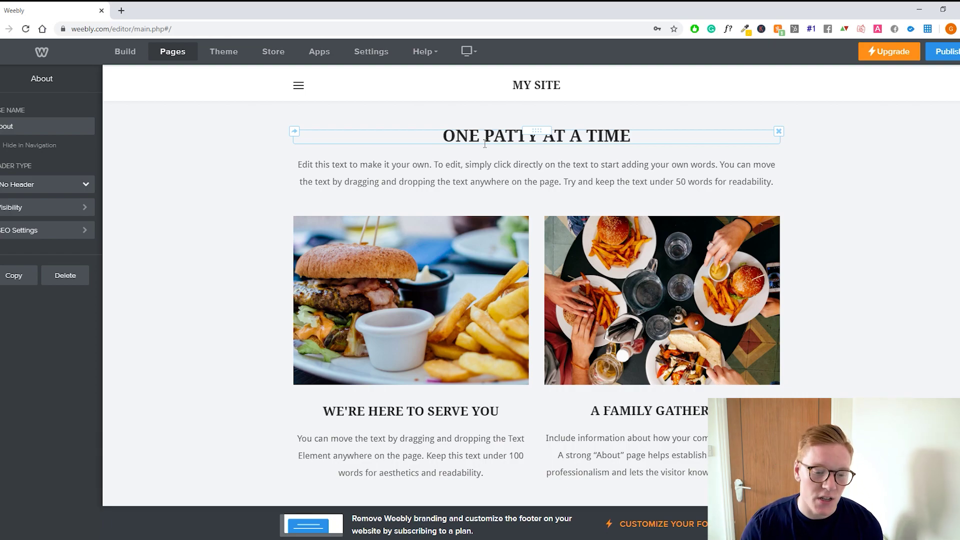
scroll(550, 174, "down", 1)
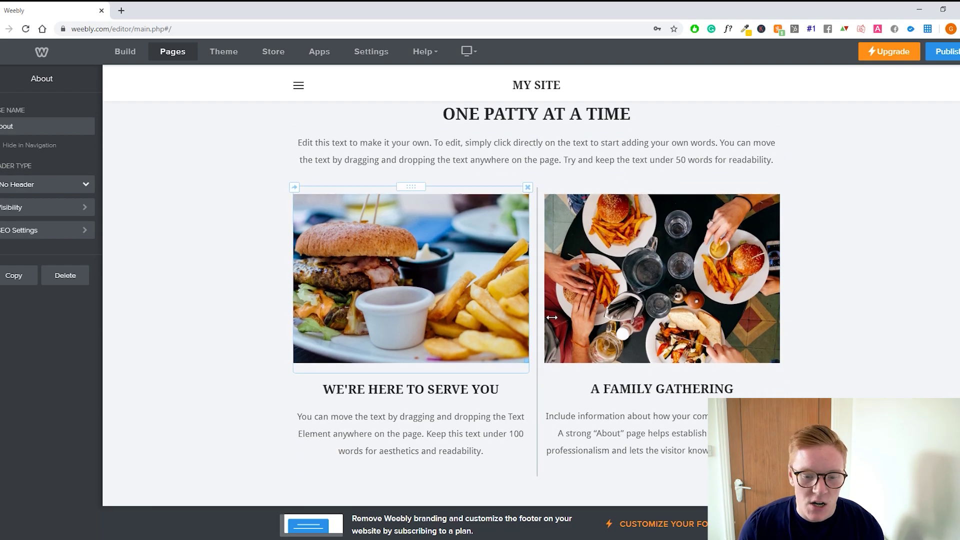
scroll(593, 190, "up", 1)
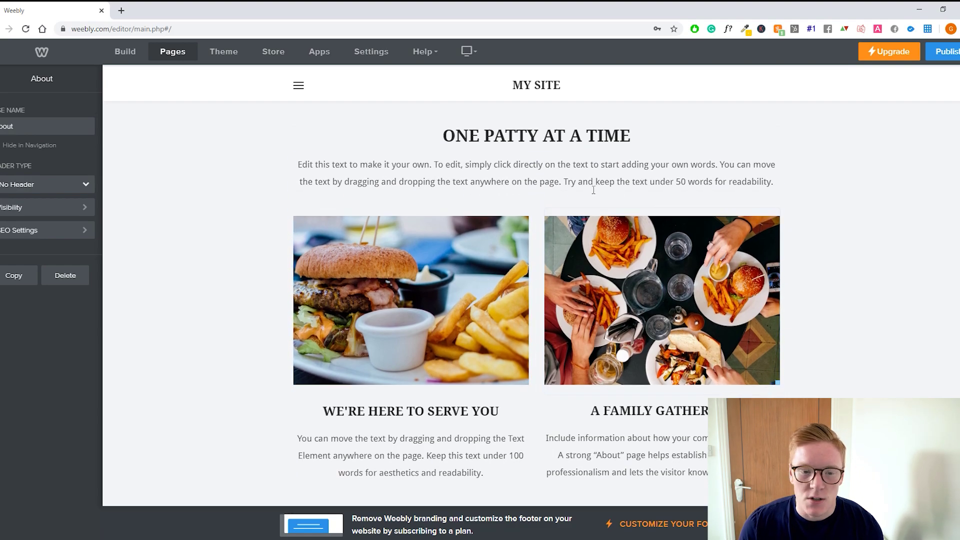
left_click(381, 285)
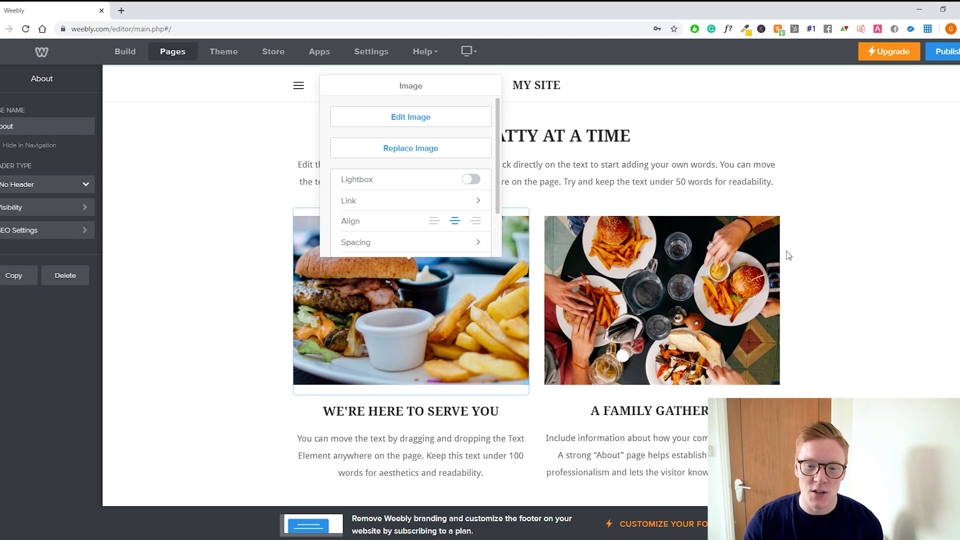
left_click(820, 247)
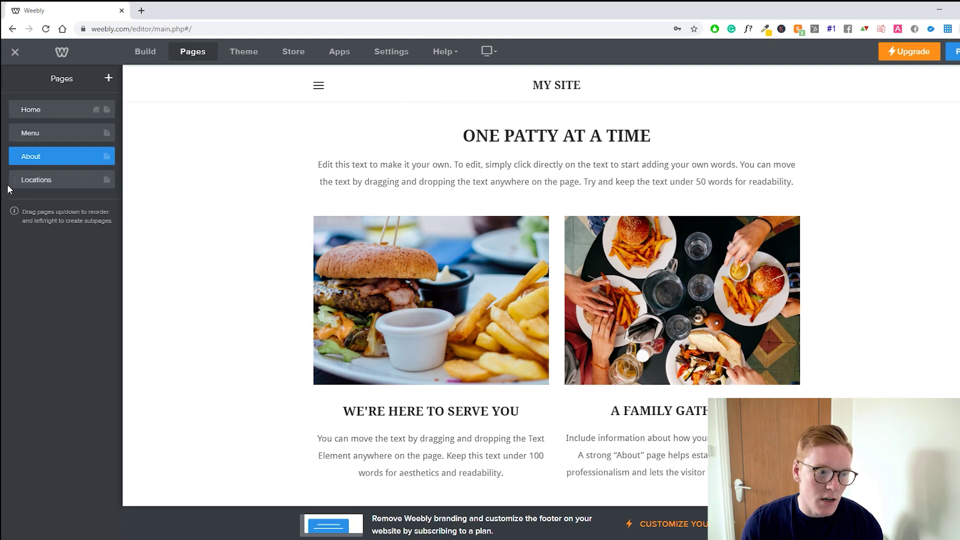
Step: Delete the Locations page from the site
left_click(16, 180)
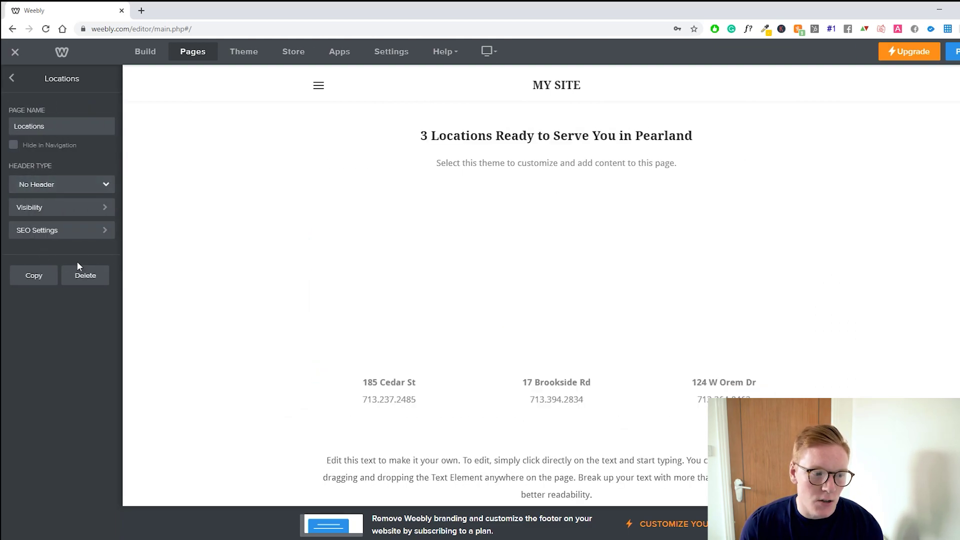
left_click(89, 276)
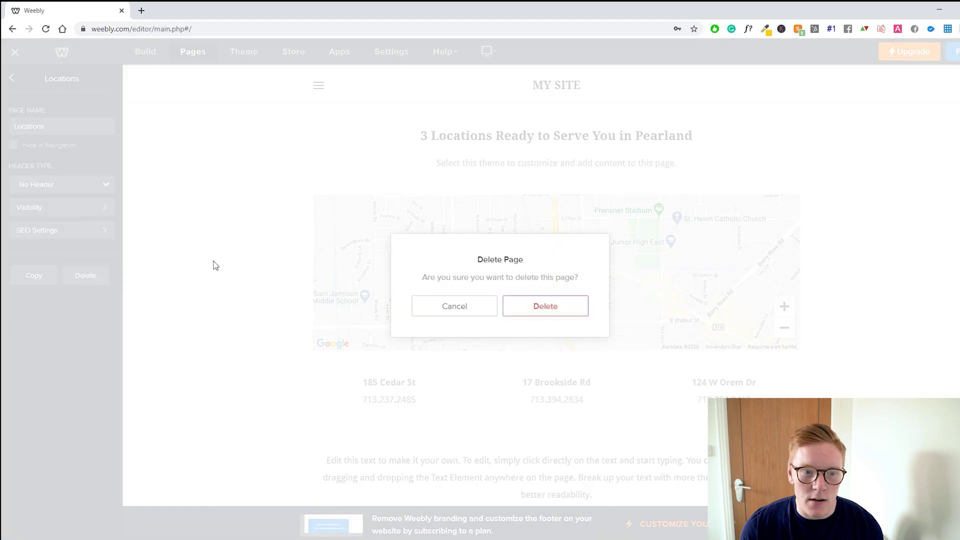
left_click(550, 308)
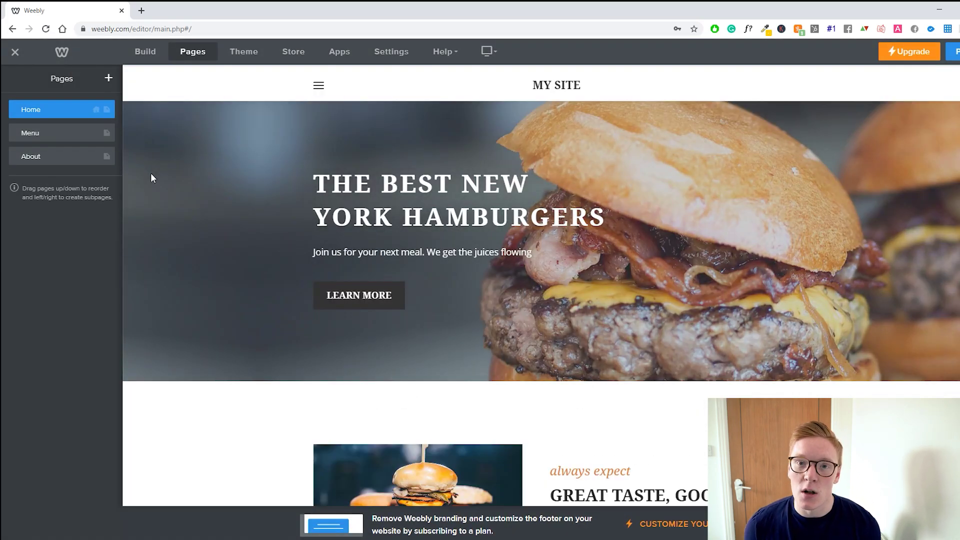
Step: Open the About page's settings and examine the visibility options for restricting access to it
left_click_drag(15, 156, 16, 156)
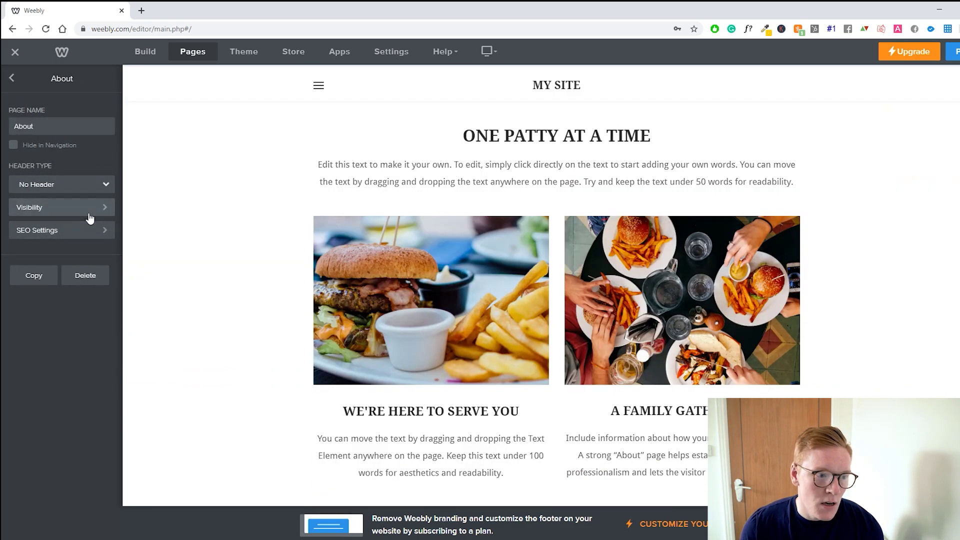
left_click(91, 214)
left_click(82, 149)
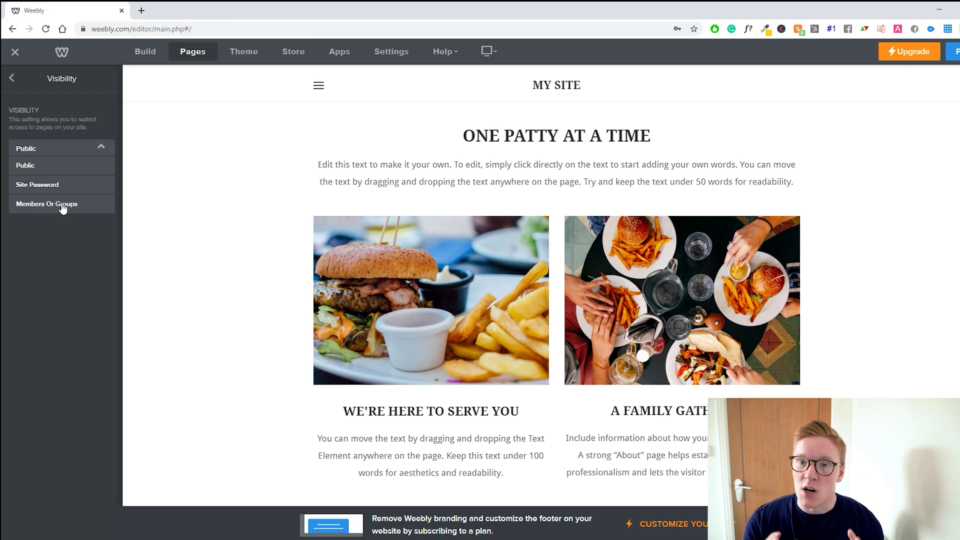
left_click(12, 80)
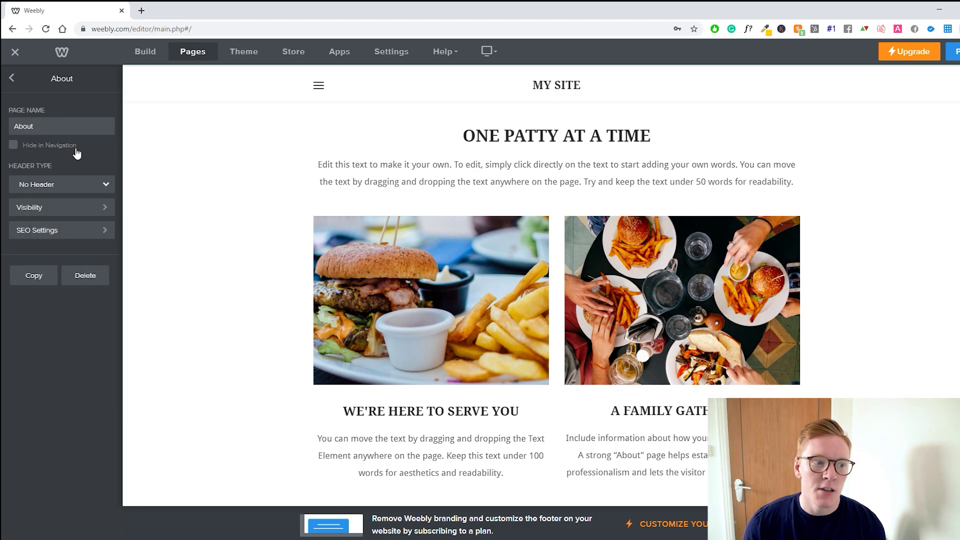
left_click(83, 210)
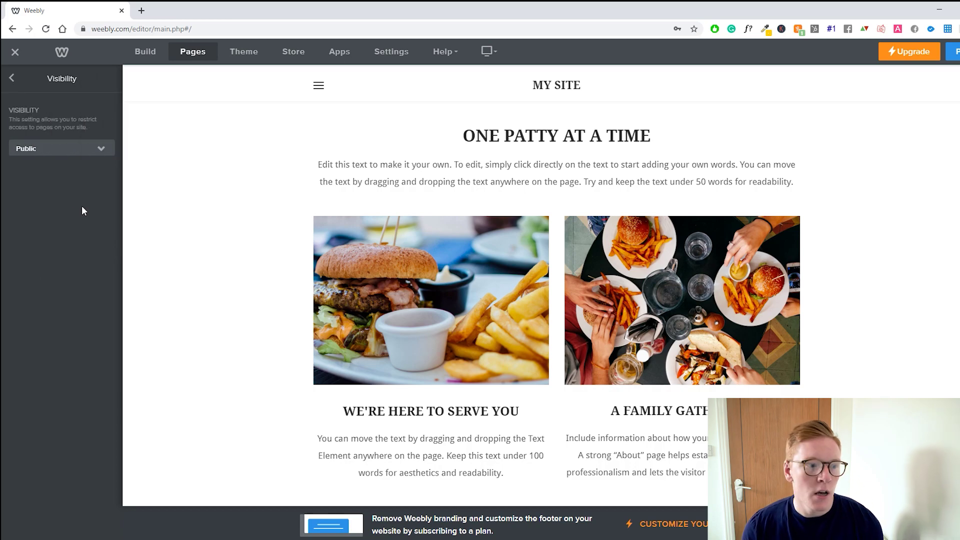
left_click(89, 150)
Step: Try the Dark variant of the theme, look over the home page in it and switch back to Light
left_click(244, 52)
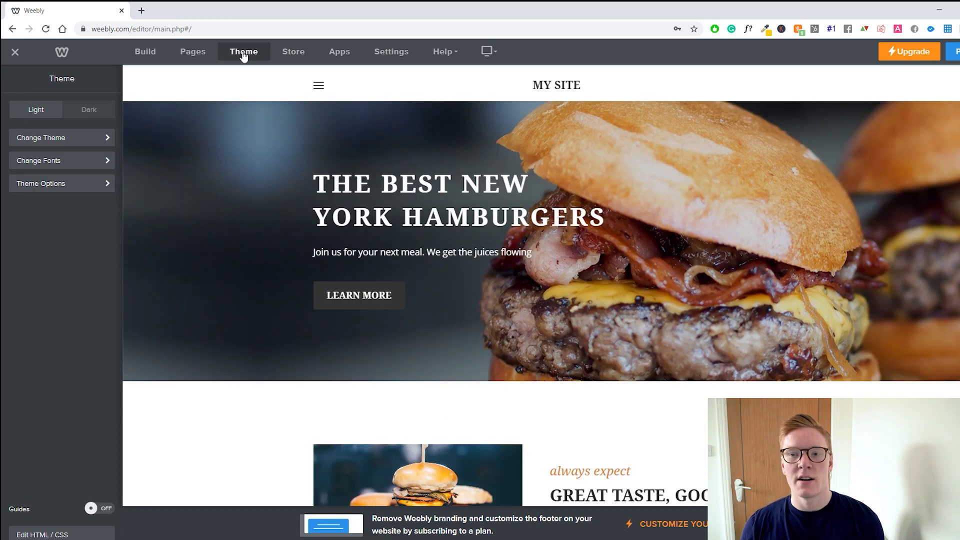
left_click(93, 110)
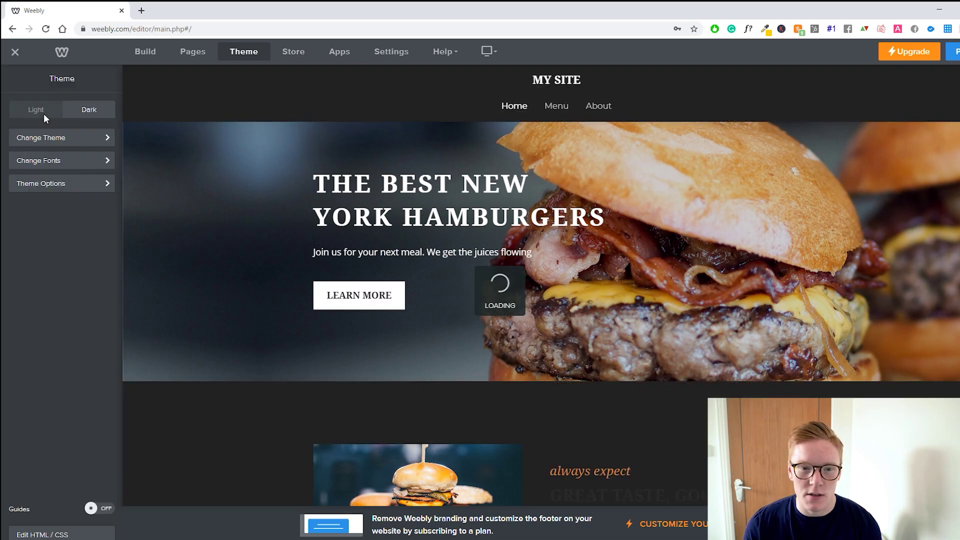
scroll(345, 220, "down", 4)
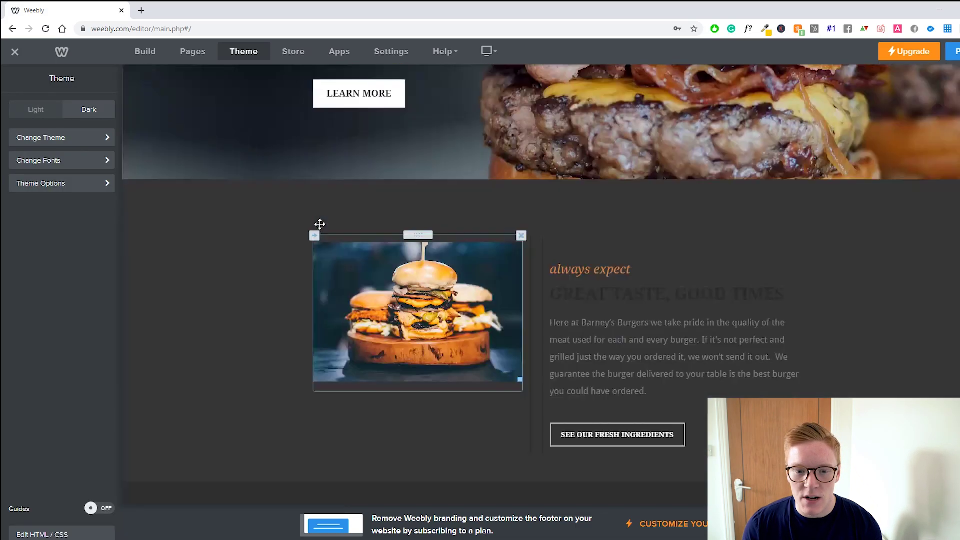
scroll(323, 247, "down", 5)
scroll(334, 235, "down", 6)
scroll(332, 235, "up", 7)
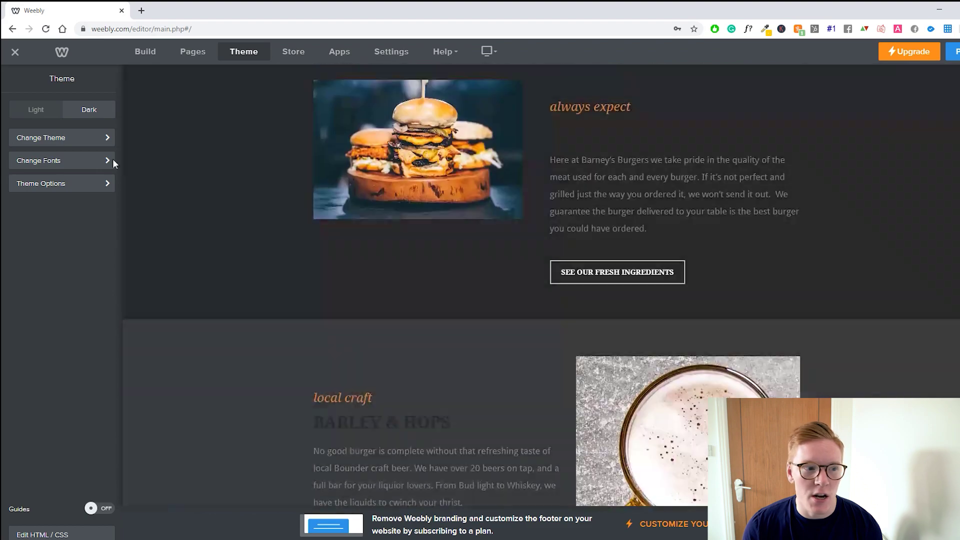
left_click(33, 108)
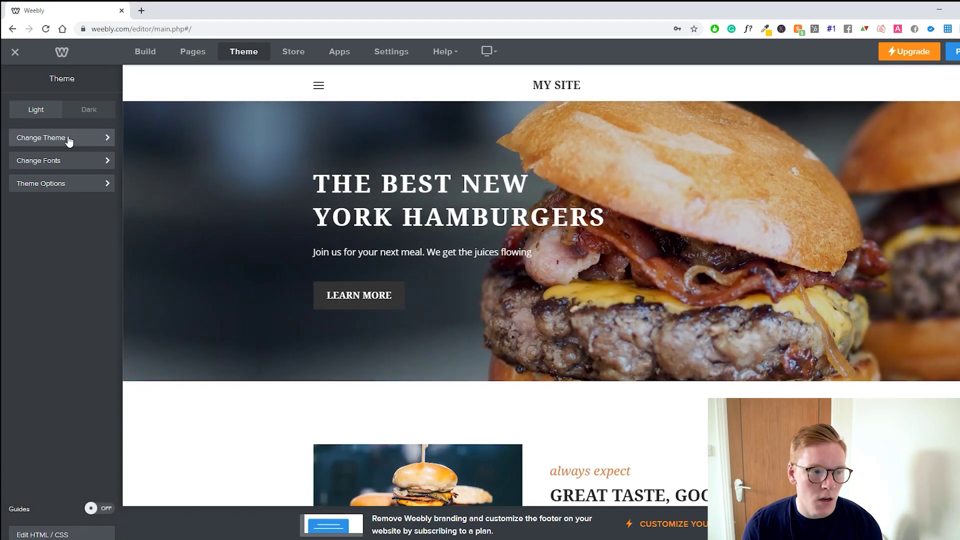
Step: Browse the Business designs in the theme gallery without choosing one, and examine which site elements offer font changes
left_click(70, 139)
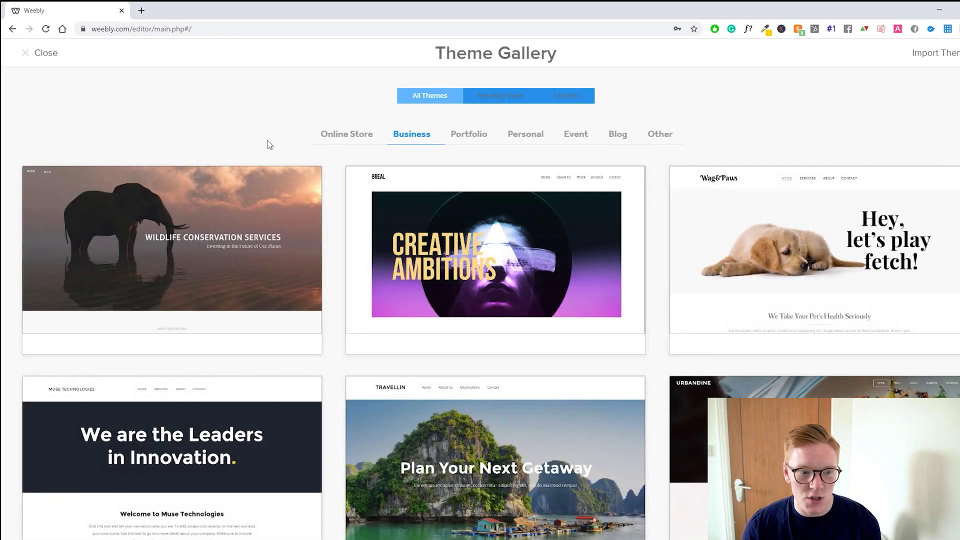
scroll(358, 187, "down", 4)
scroll(360, 190, "down", 2)
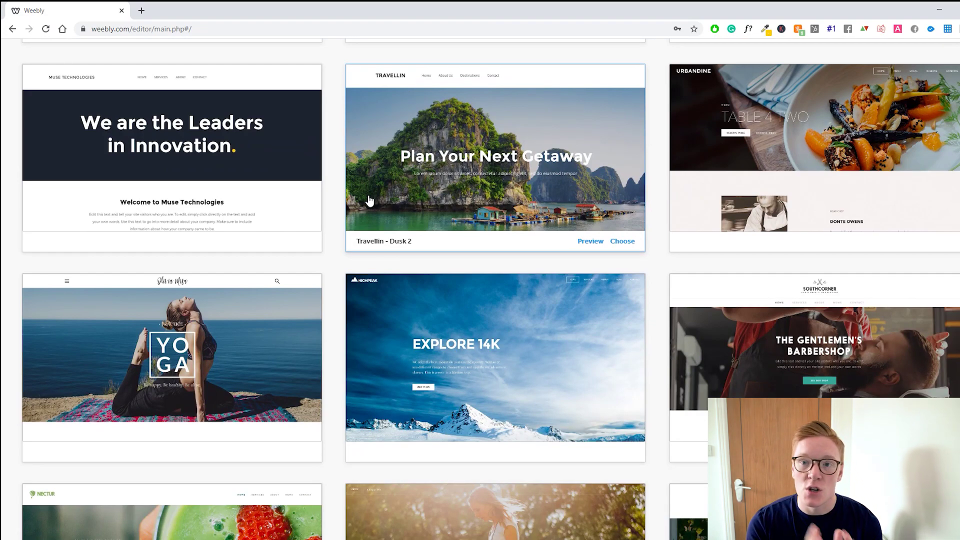
scroll(369, 200, "up", 6)
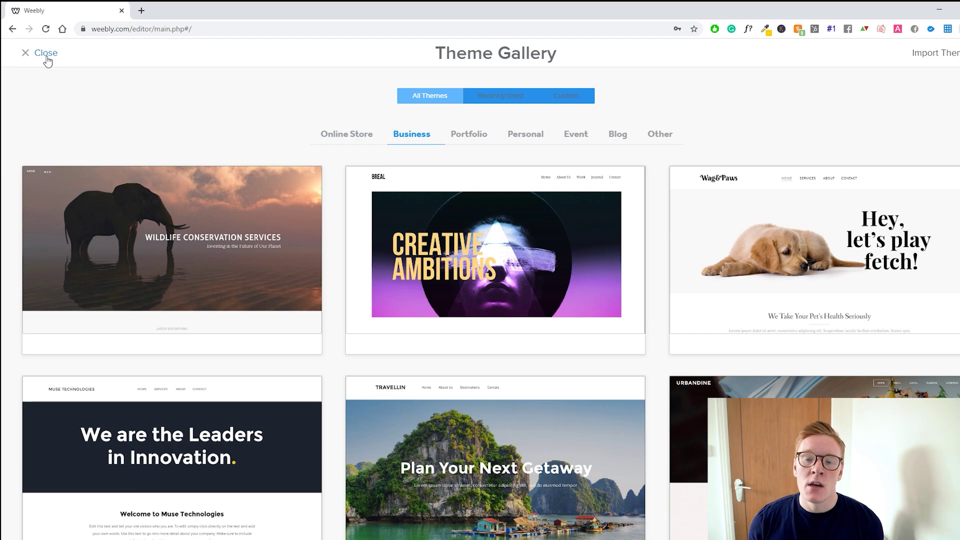
left_click(26, 55)
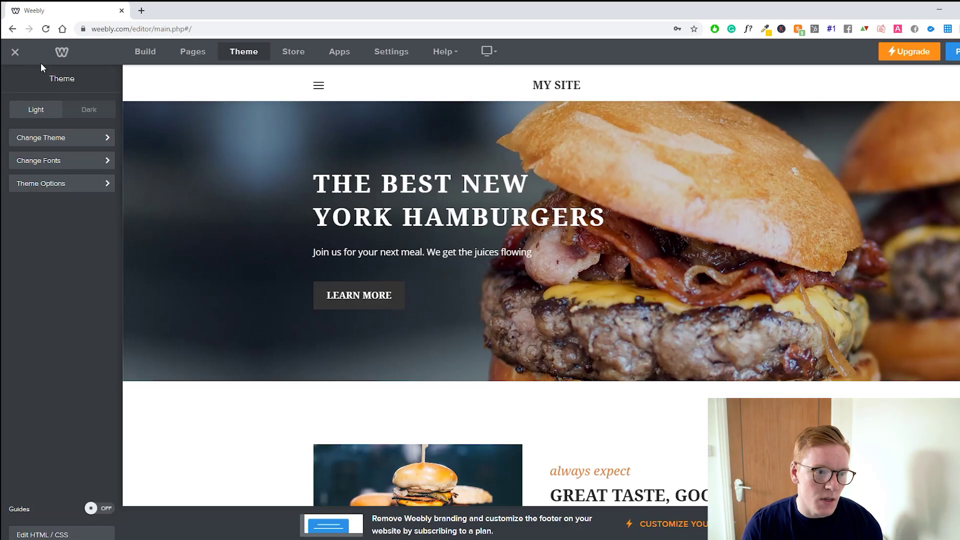
left_click(70, 160)
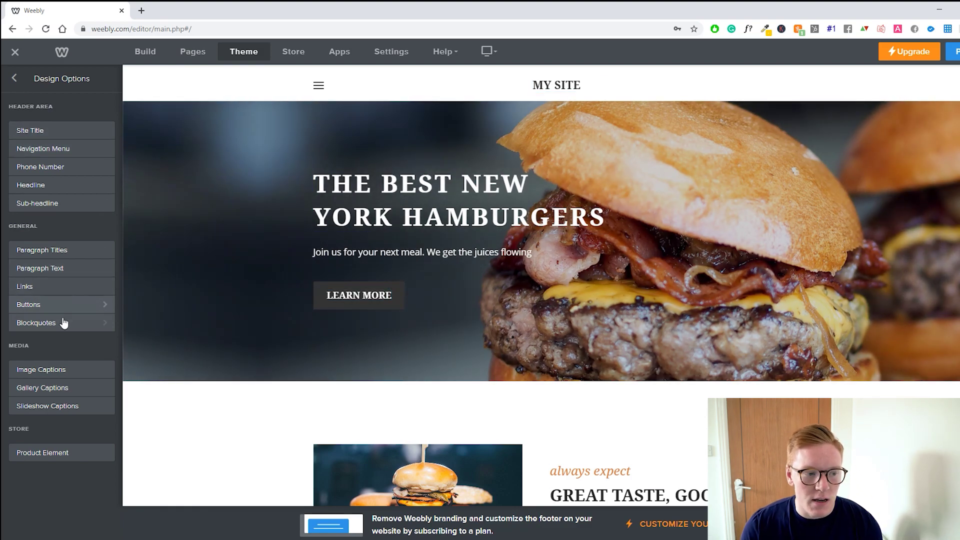
left_click(13, 78)
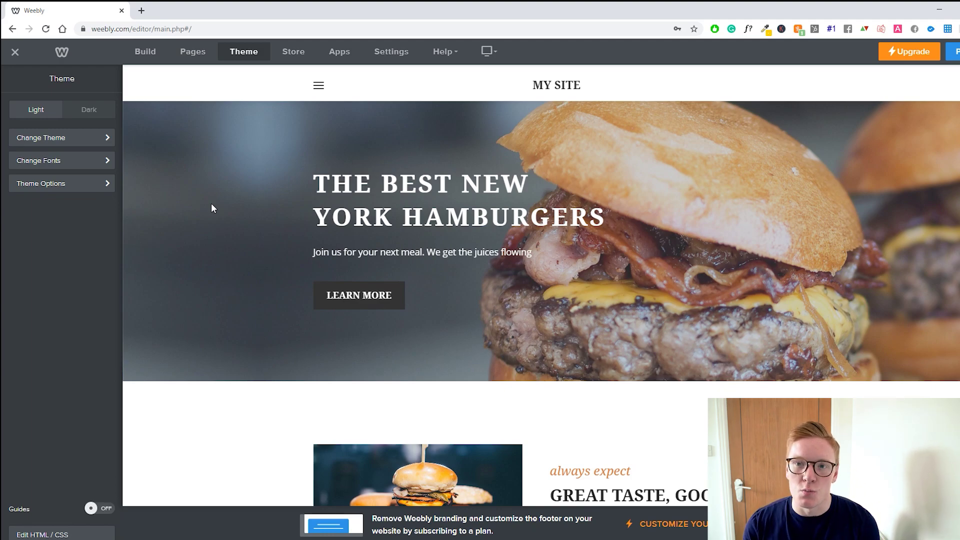
Step: Turn off Collapse Navigation in the theme options
left_click(65, 183)
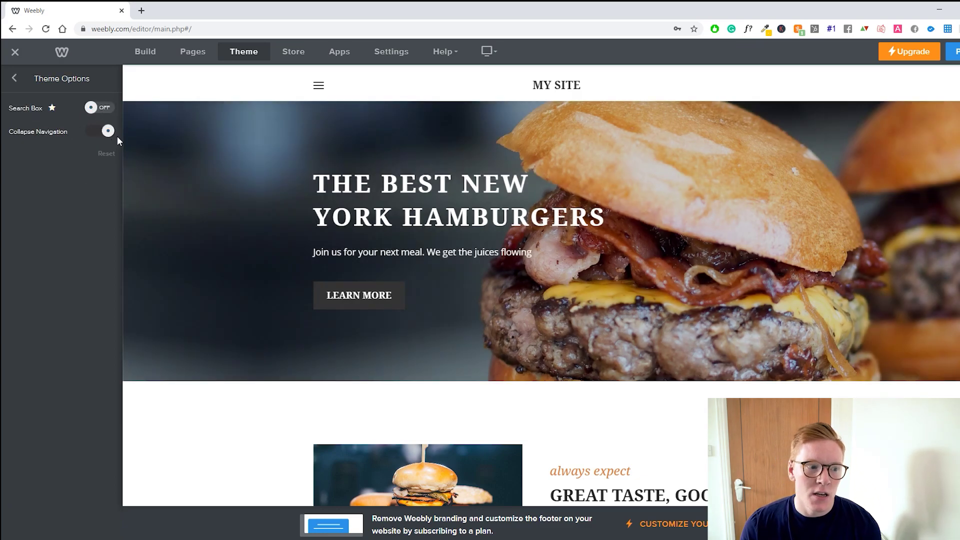
left_click(111, 135)
left_click(95, 133)
left_click(96, 133)
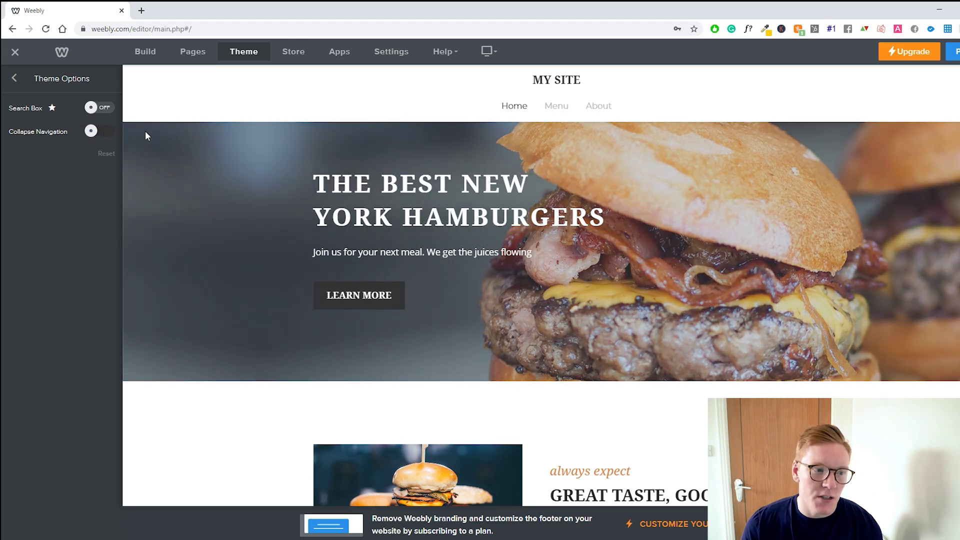
Step: Compare the site header with collapsed and expanded navigation, and leave Collapse Navigation turned on in the theme options
left_click(103, 131)
left_click(318, 88)
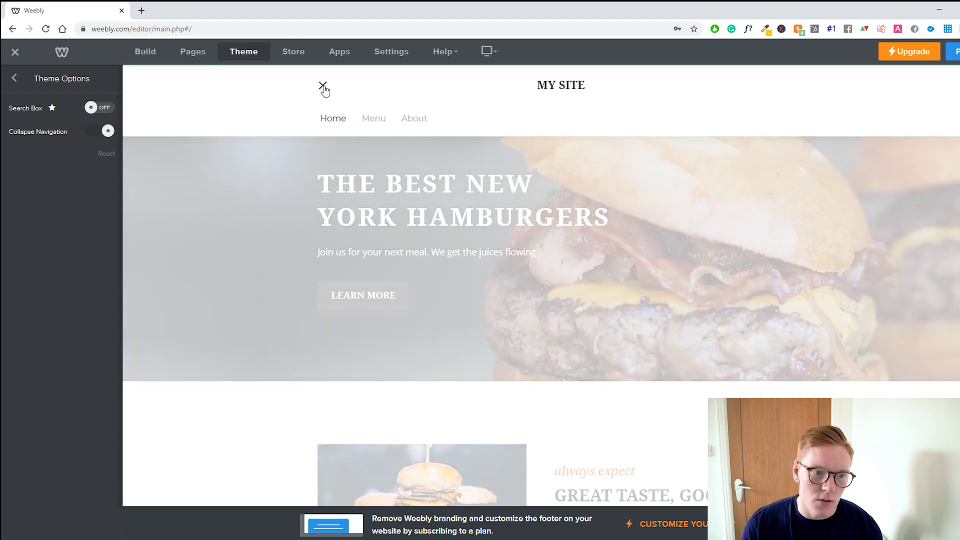
left_click(110, 132)
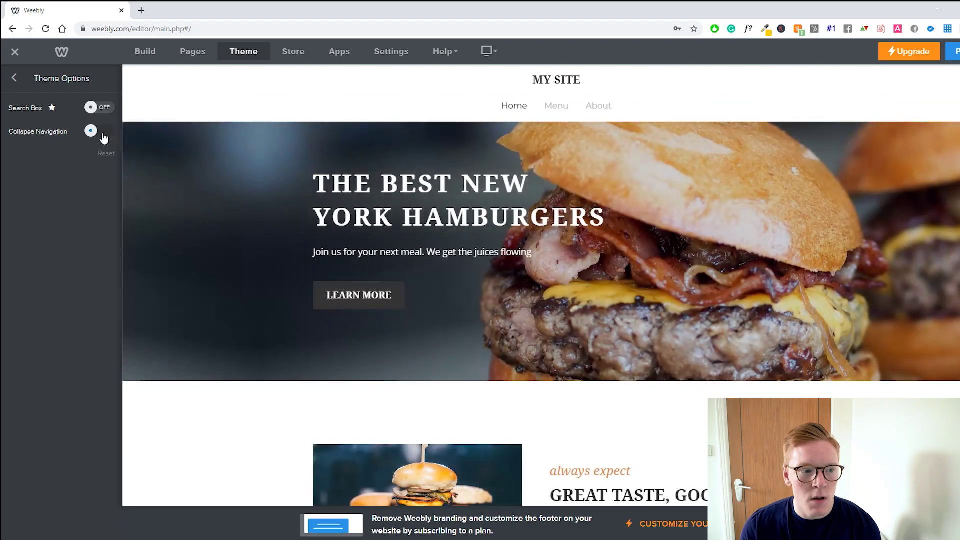
left_click(103, 132)
left_click(102, 133)
left_click(108, 132)
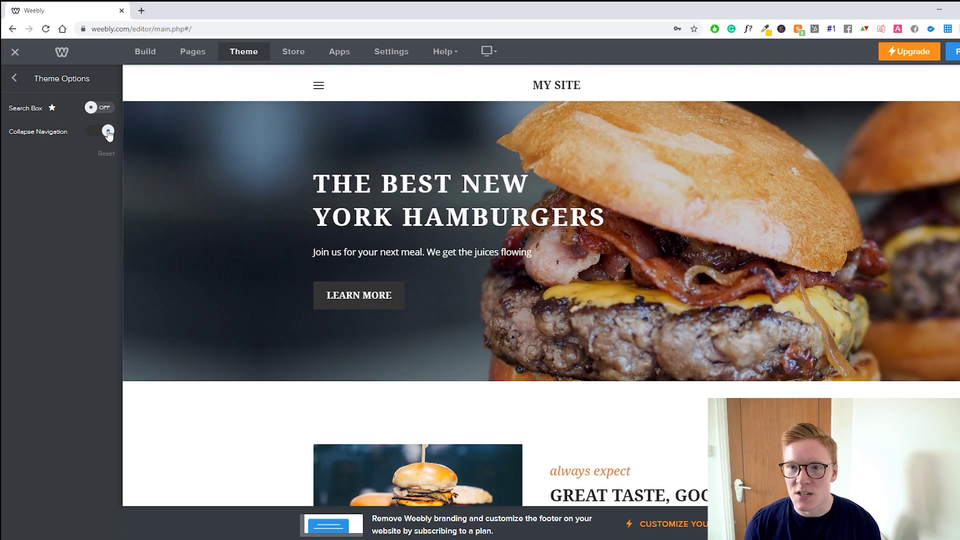
left_click(243, 52)
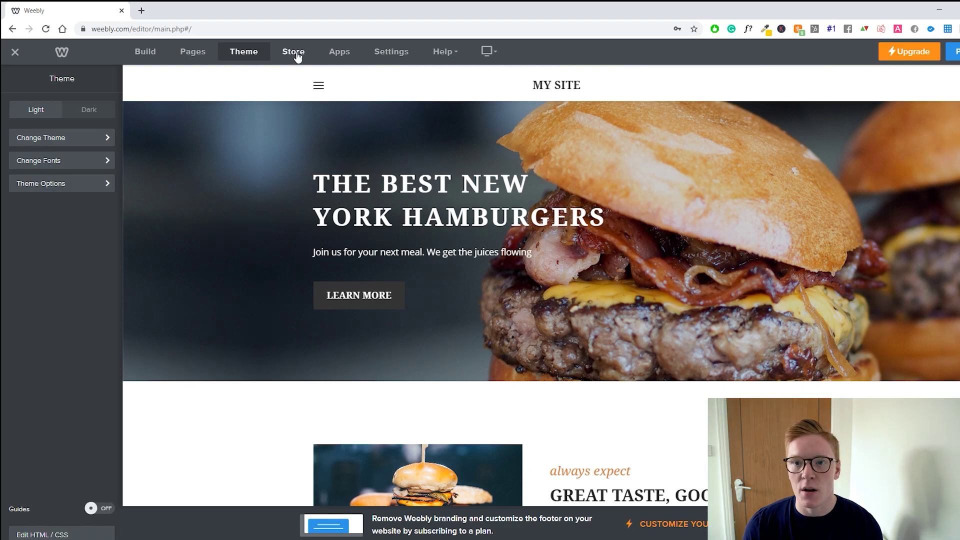
Step: Browse the App Center's recommended and popular apps without adding any, and return to the editor
left_click(337, 56)
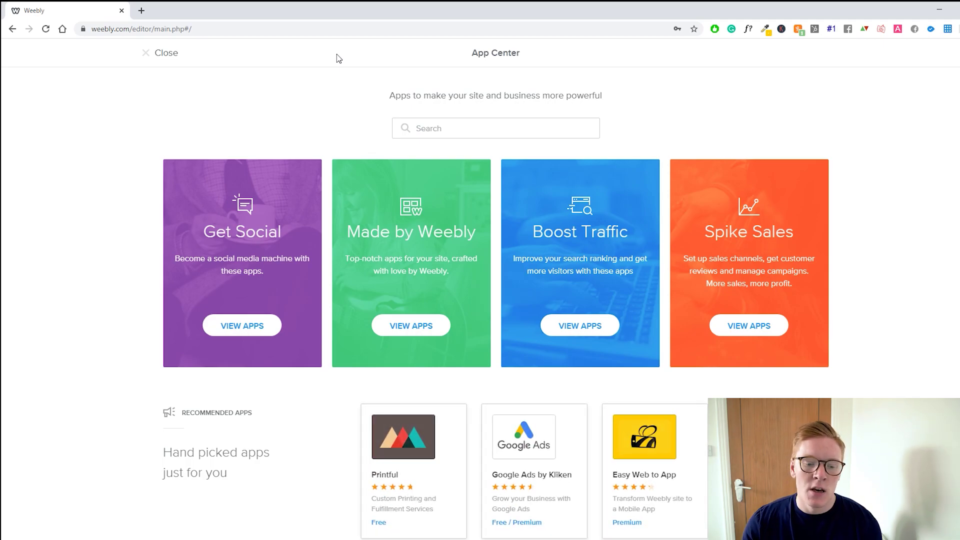
scroll(469, 205, "down", 4)
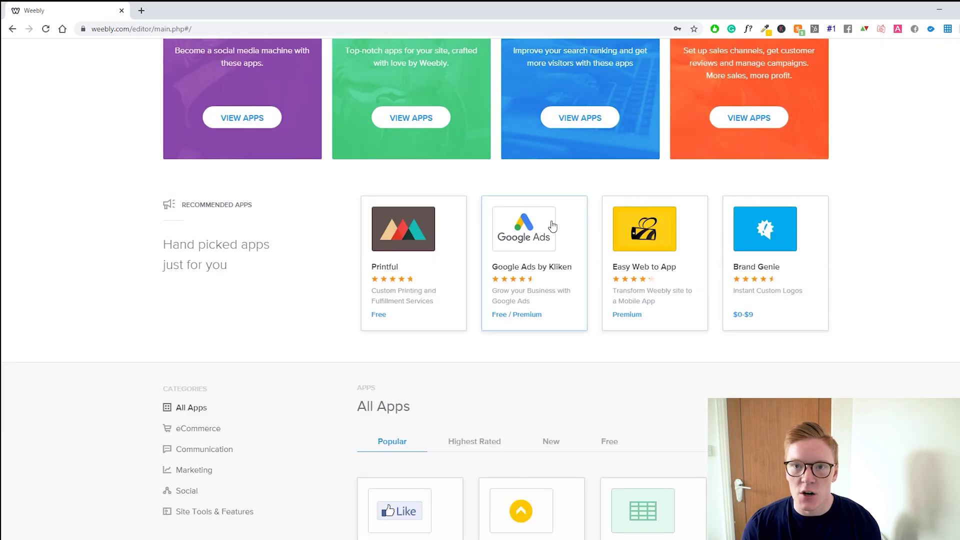
scroll(549, 230, "down", 5)
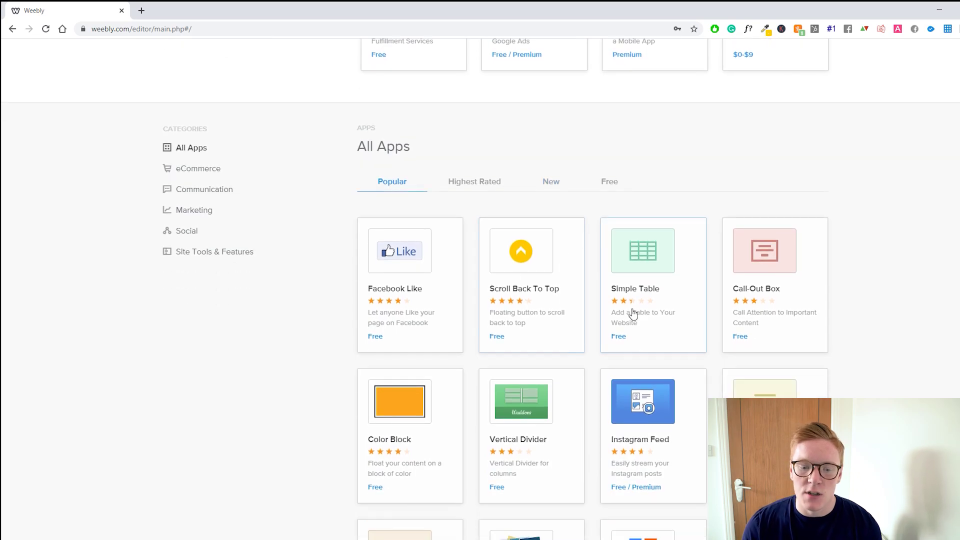
scroll(550, 257, "up", 9)
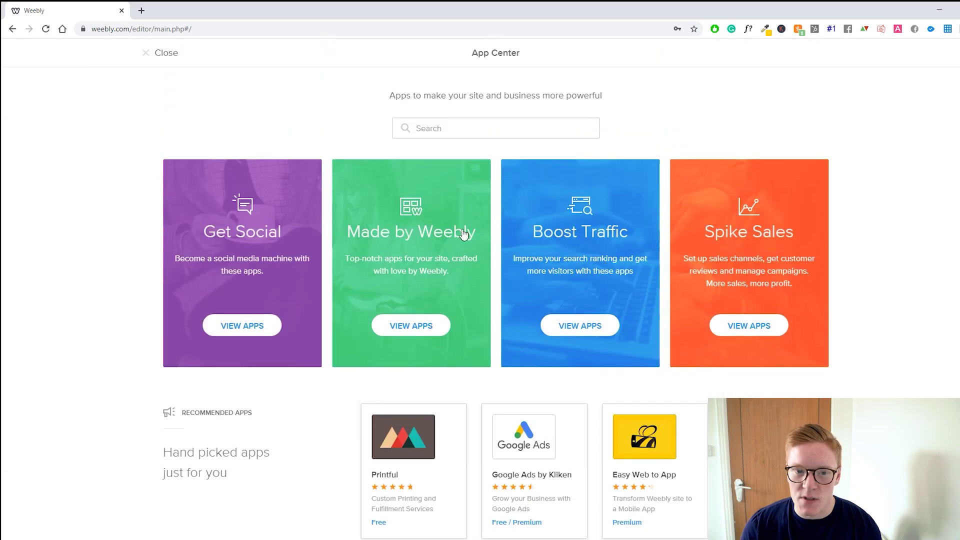
left_click(450, 127)
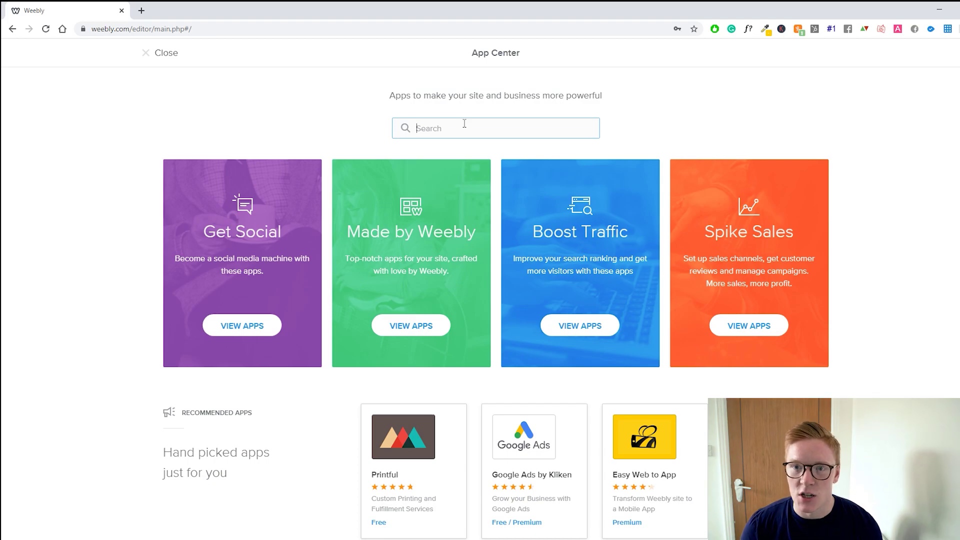
left_click(158, 59)
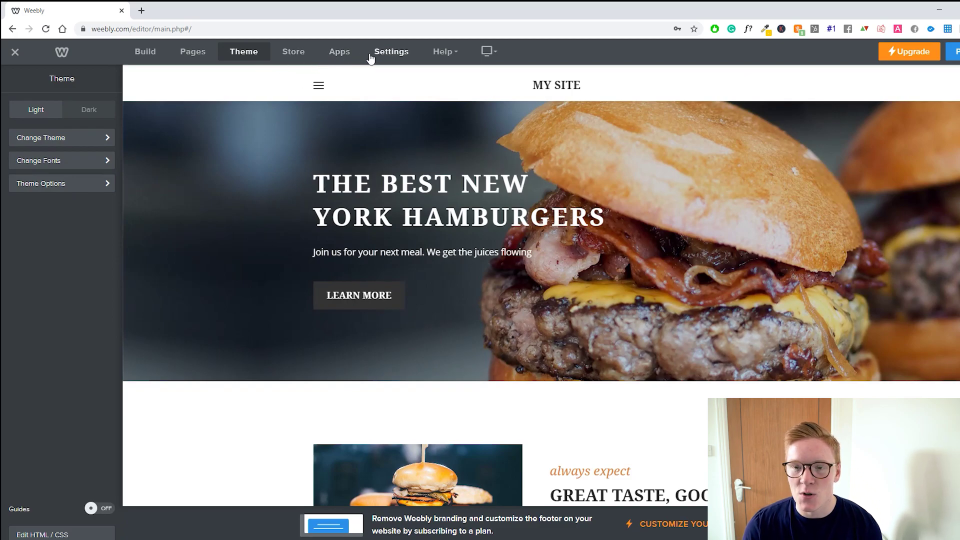
Step: Examine the general site settings from the site address to the cookie notification, plus the SEO and Editors settings
left_click(387, 53)
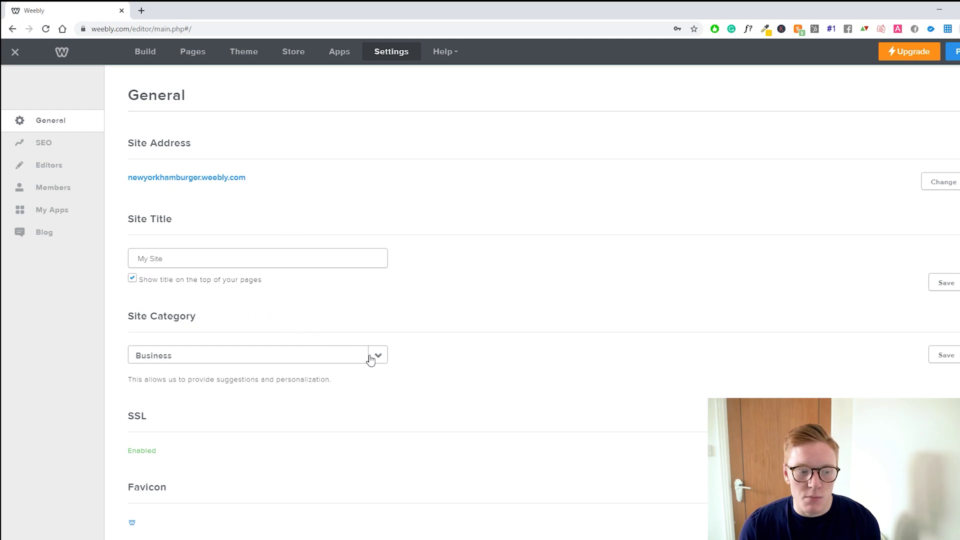
scroll(293, 385, "down", 2)
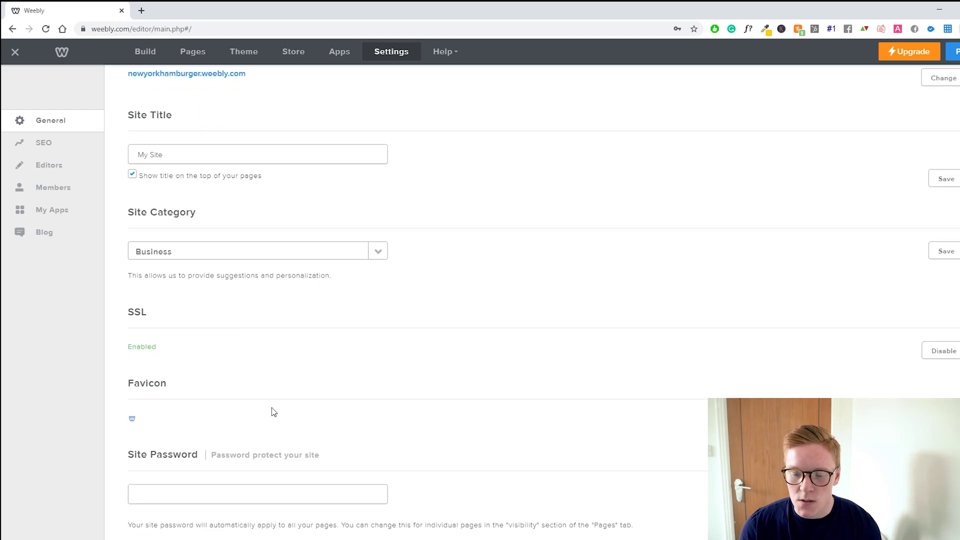
scroll(240, 315, "down", 2)
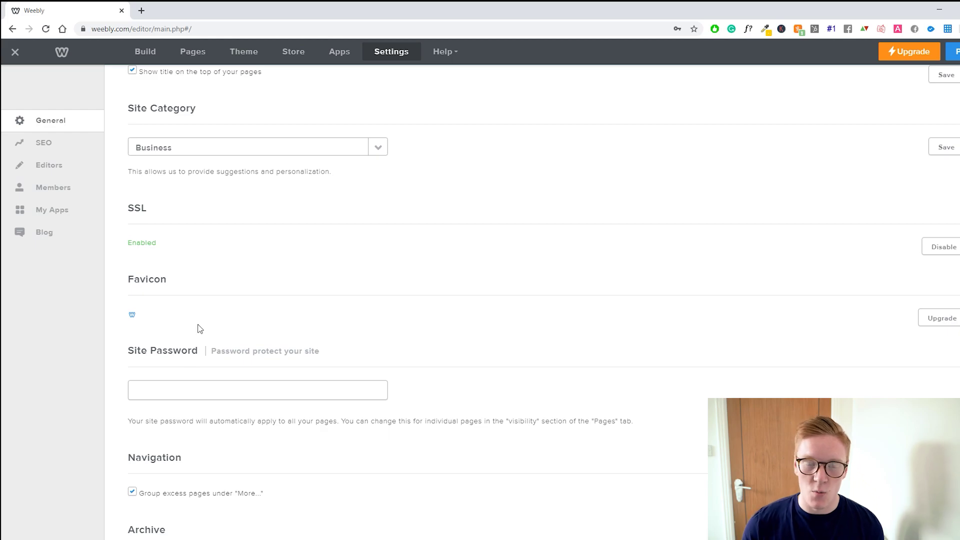
scroll(208, 331, "down", 2)
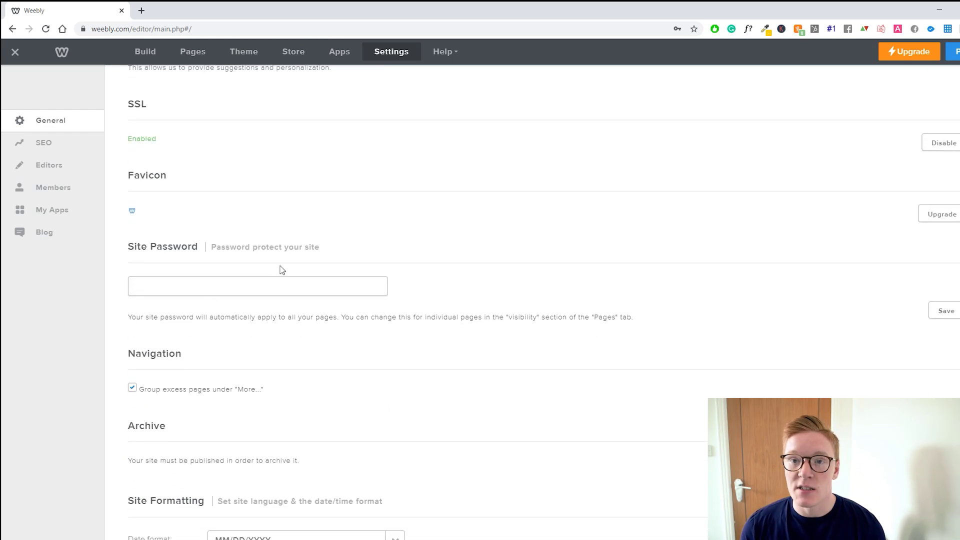
scroll(295, 277, "down", 2)
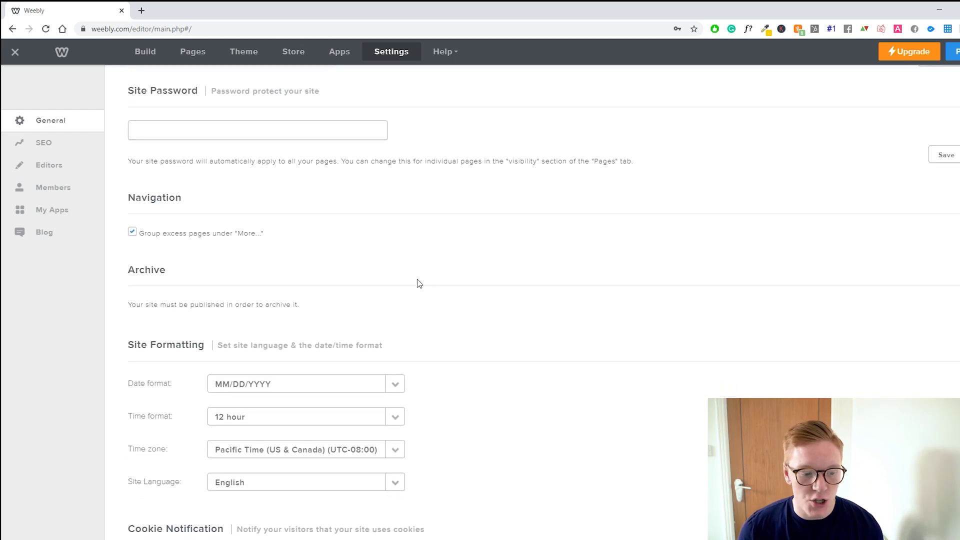
scroll(390, 368, "down", 3)
scroll(338, 349, "up", 1)
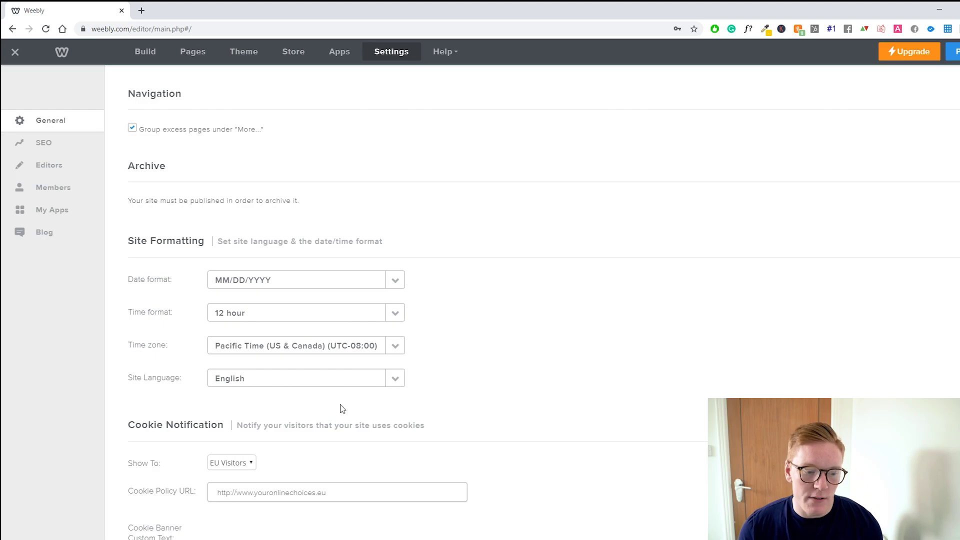
scroll(393, 359, "up", 7)
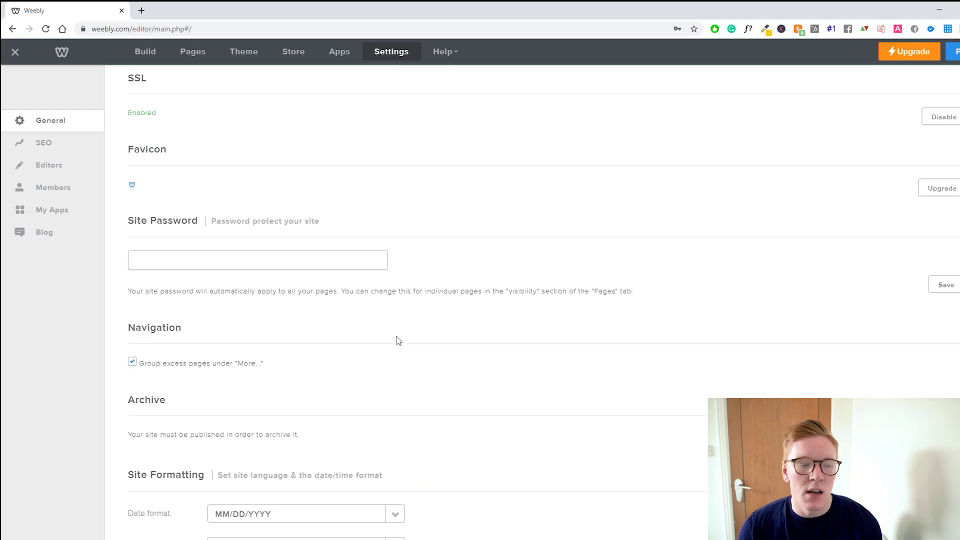
scroll(337, 284, "up", 4)
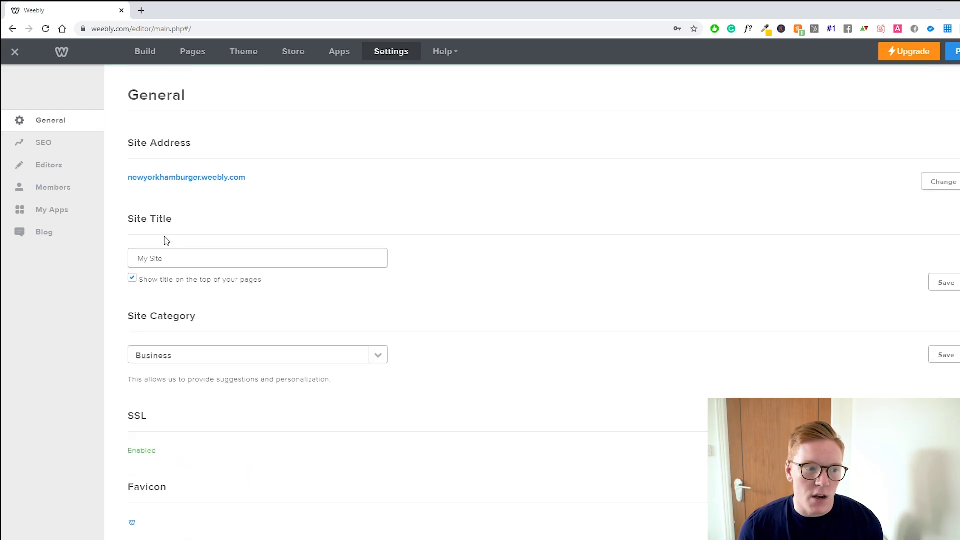
left_click(59, 146)
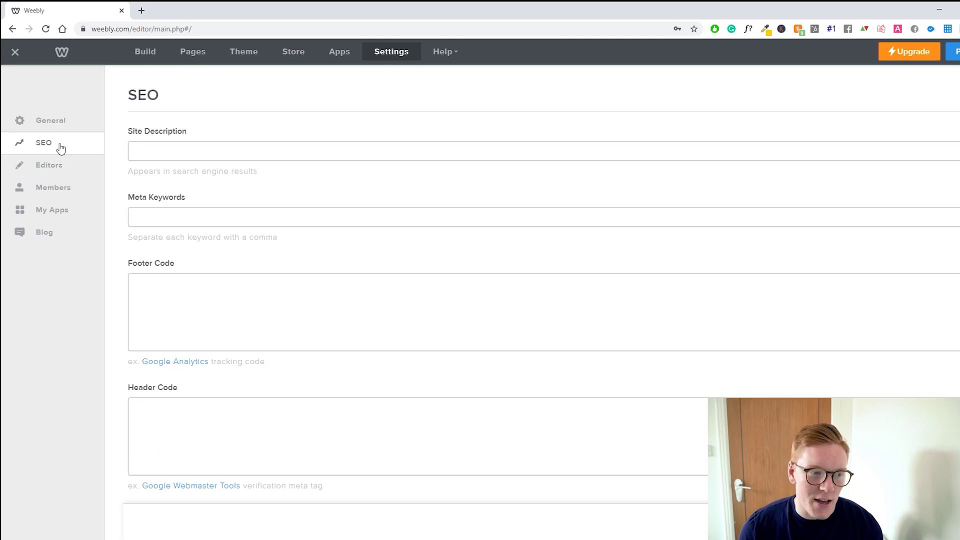
left_click(79, 167)
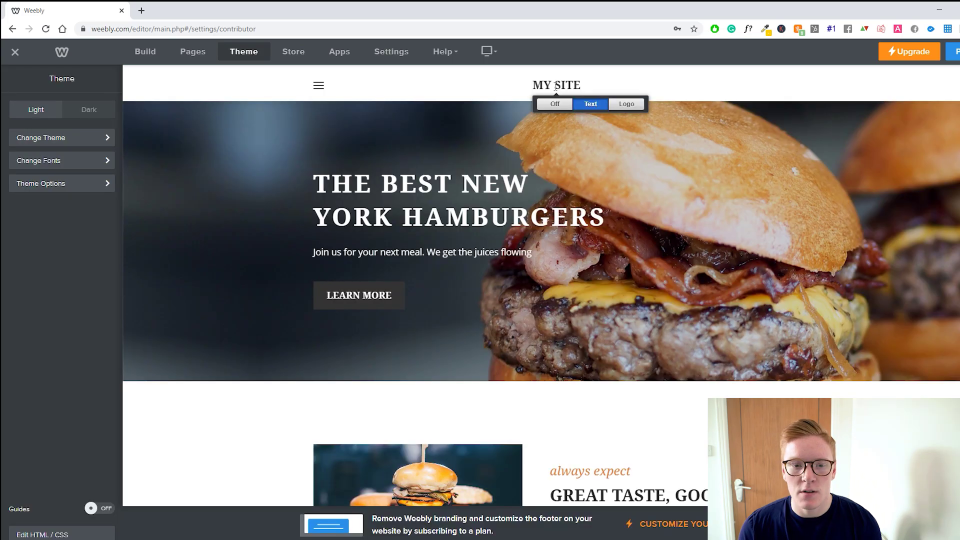
Step: Replace the site title in the page header with "NEW YORK BURGERS"
triple_click(578, 86)
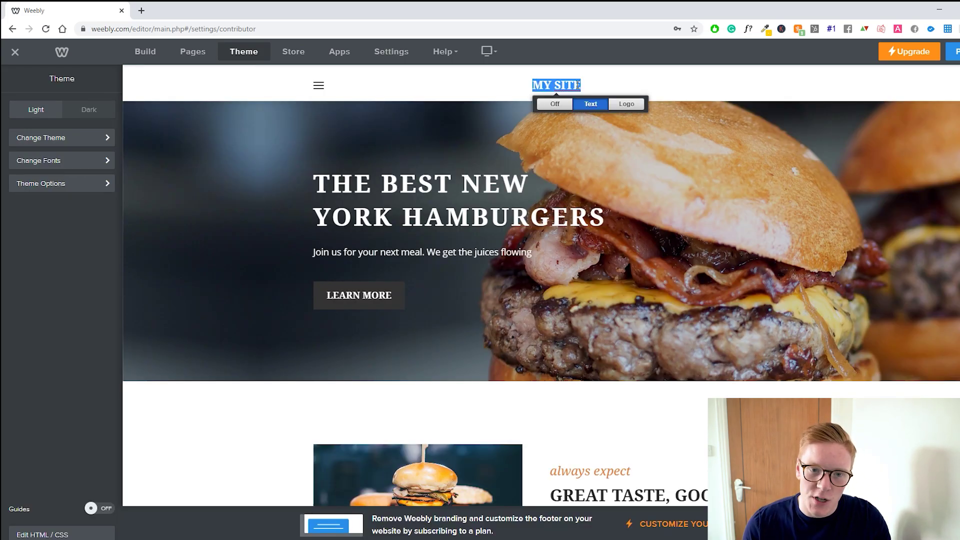
type("NEW")
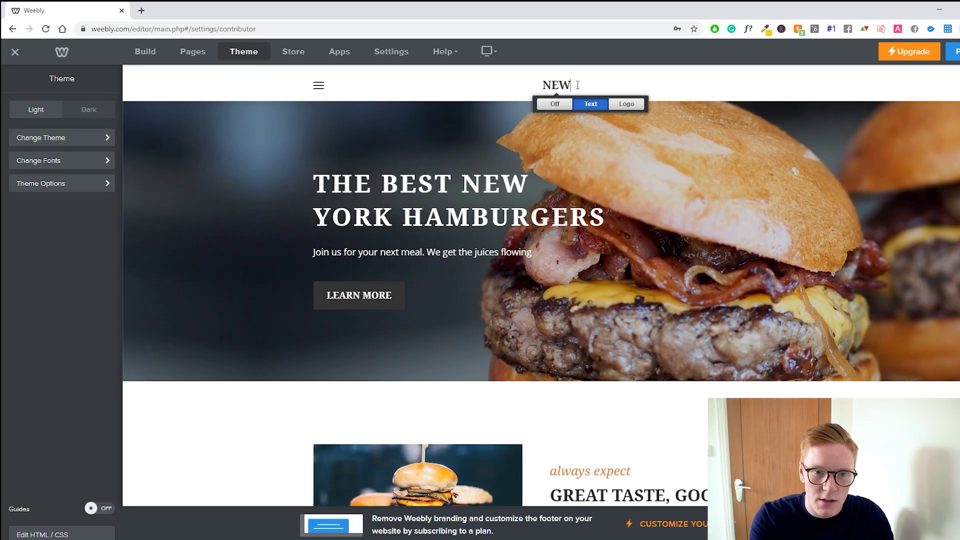
type(" YORK B")
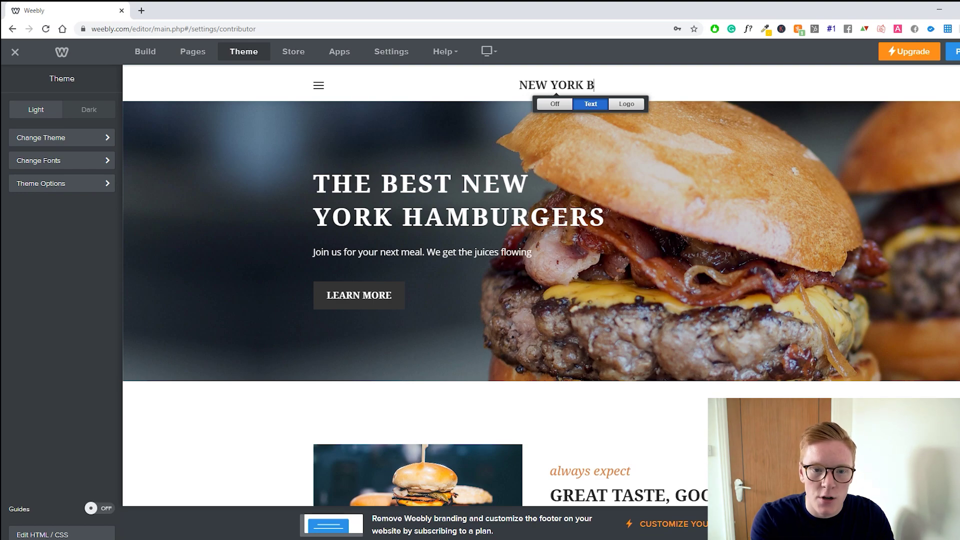
type("URGERS")
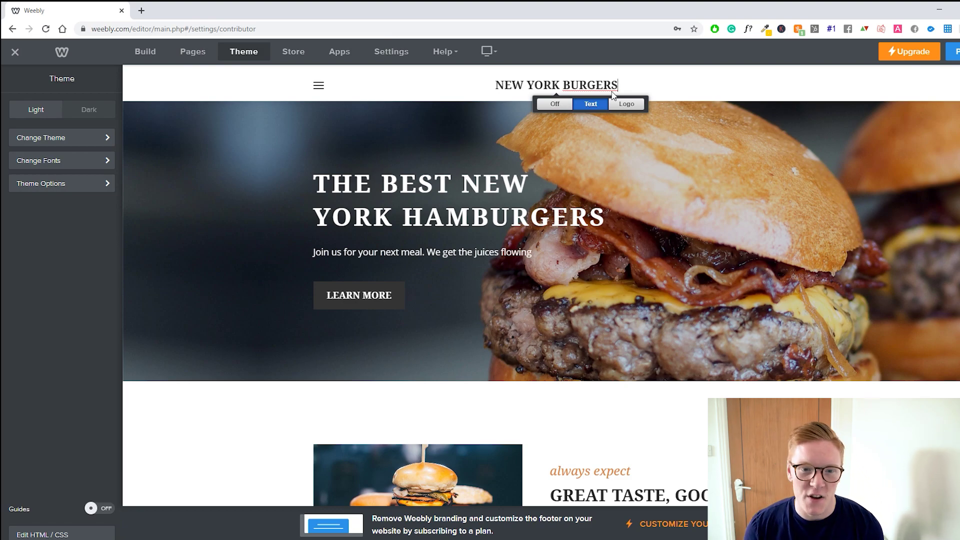
left_click(657, 145)
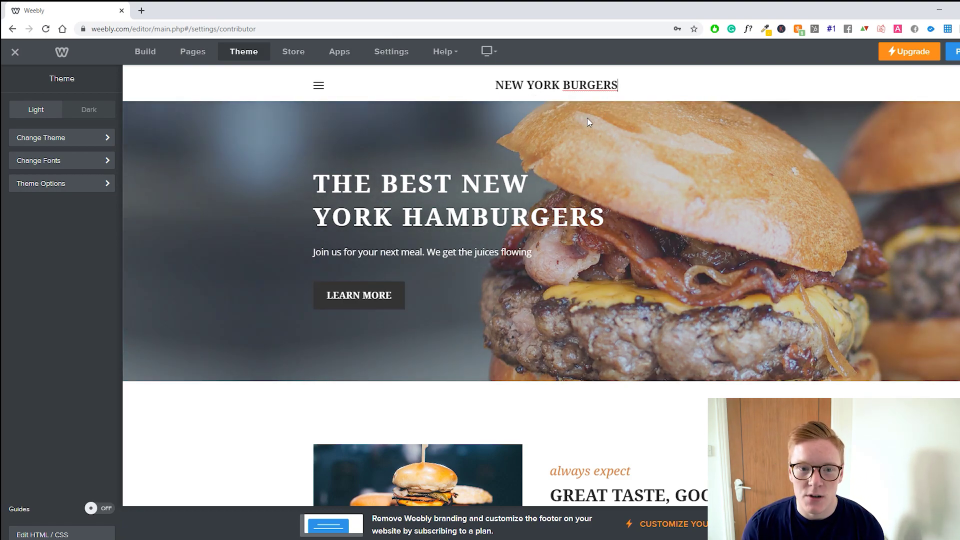
Step: Publish the website and open the live site at newyorkhamburger.weebly.com
mouse_move(595, 121)
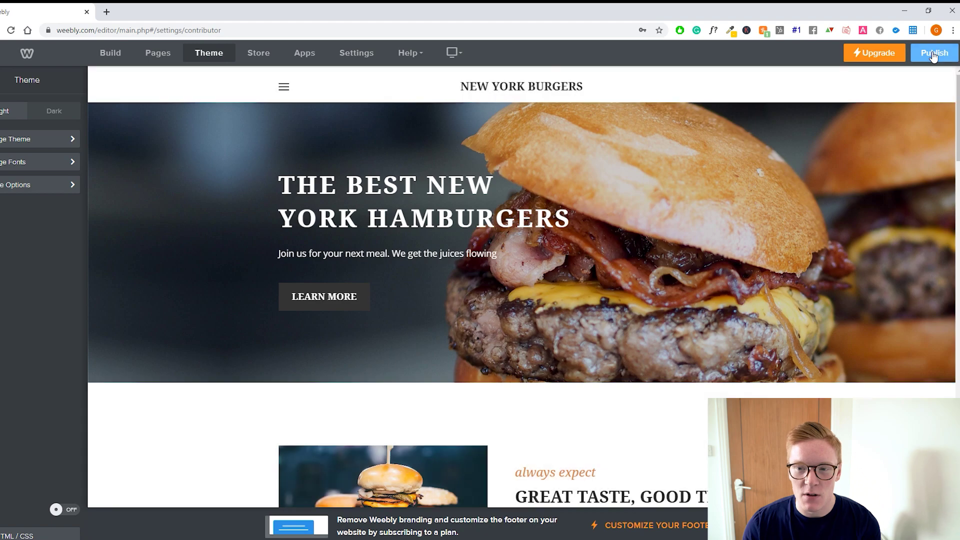
left_click(953, 51)
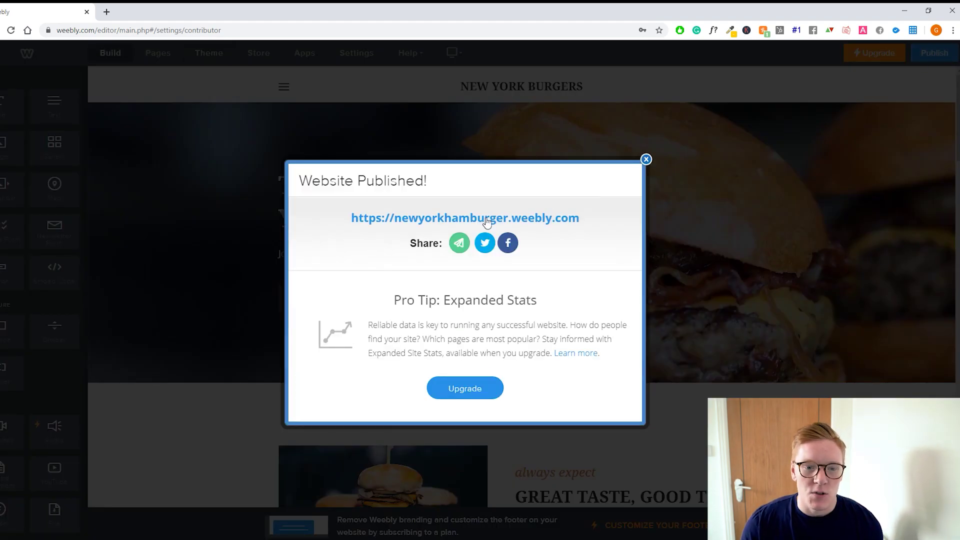
left_click(483, 219)
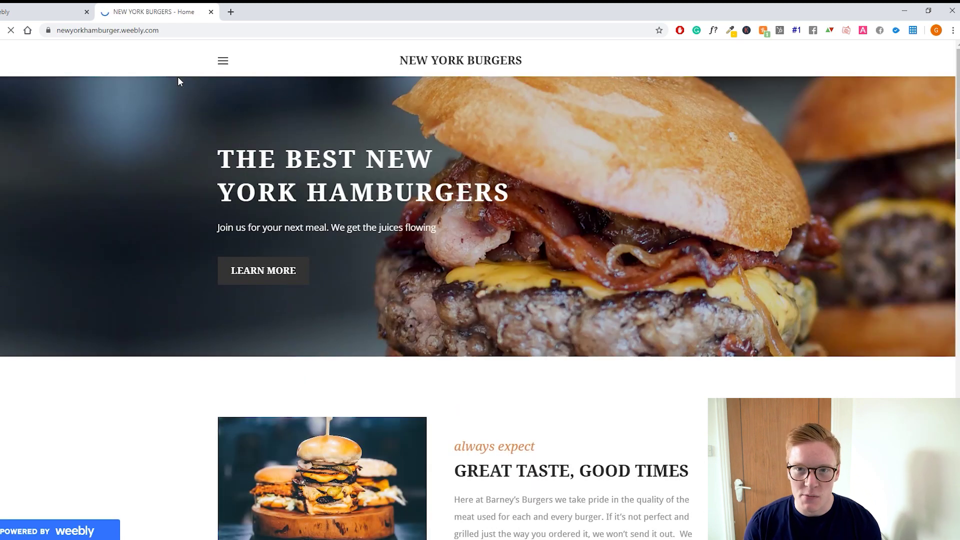
Step: Look over the published home page from the hero banner to the Hours & Location section, and return to the editor
scroll(240, 145, "down", 3)
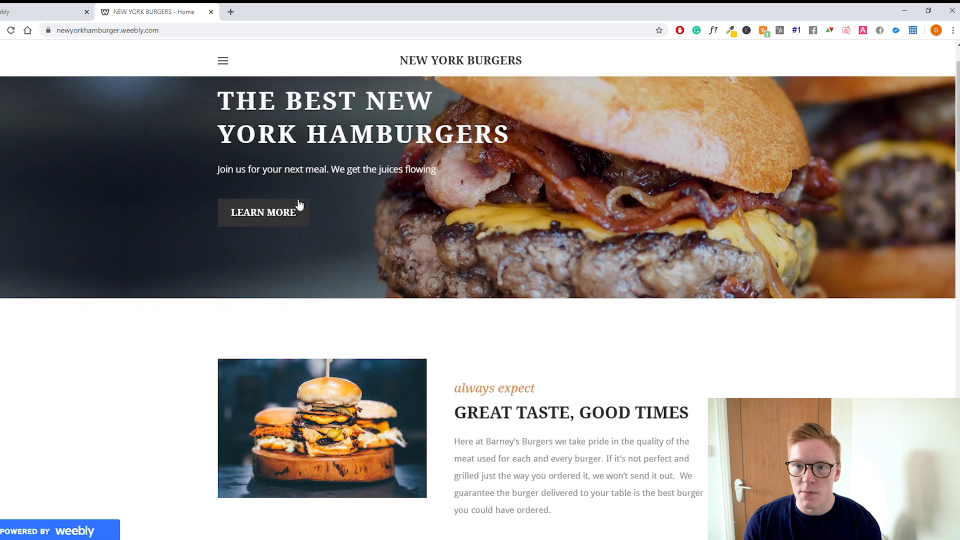
scroll(390, 190, "up", 3)
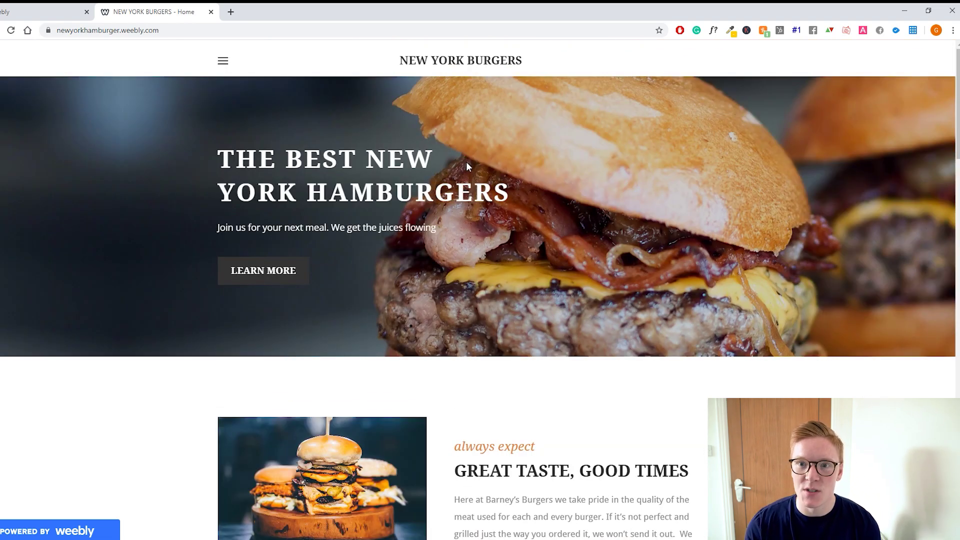
mouse_move(31, 523)
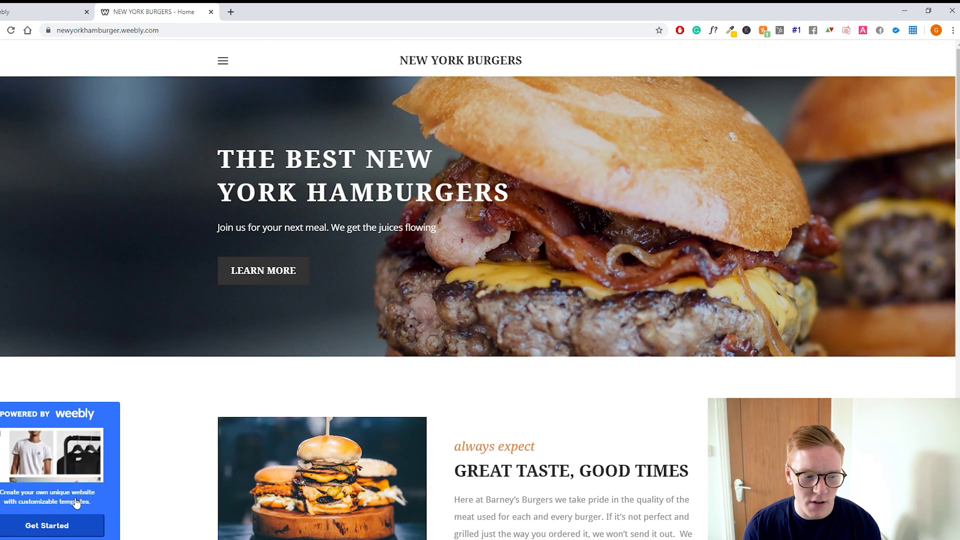
scroll(360, 406, "down", 20)
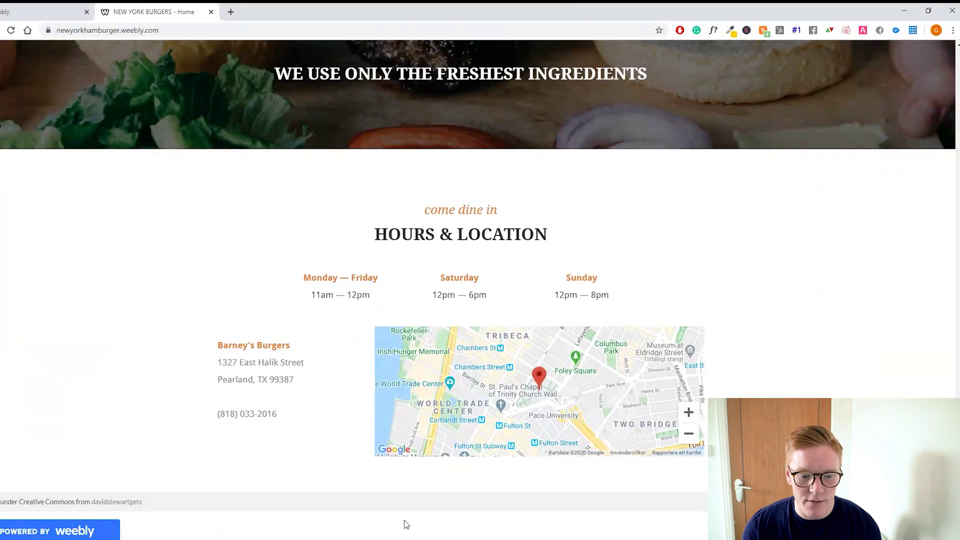
scroll(310, 479, "up", 1)
scroll(208, 495, "down", 1)
scroll(166, 494, "up", 7)
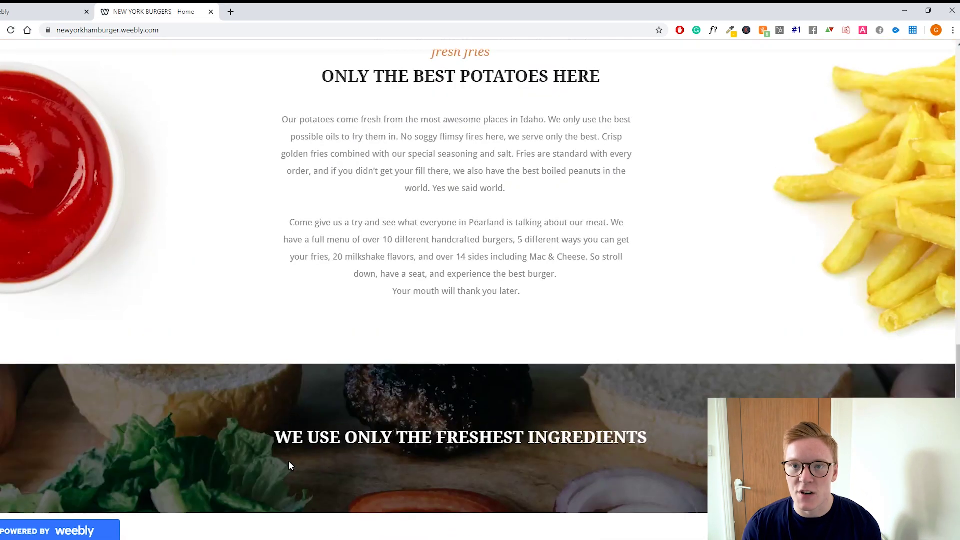
scroll(283, 468, "up", 10)
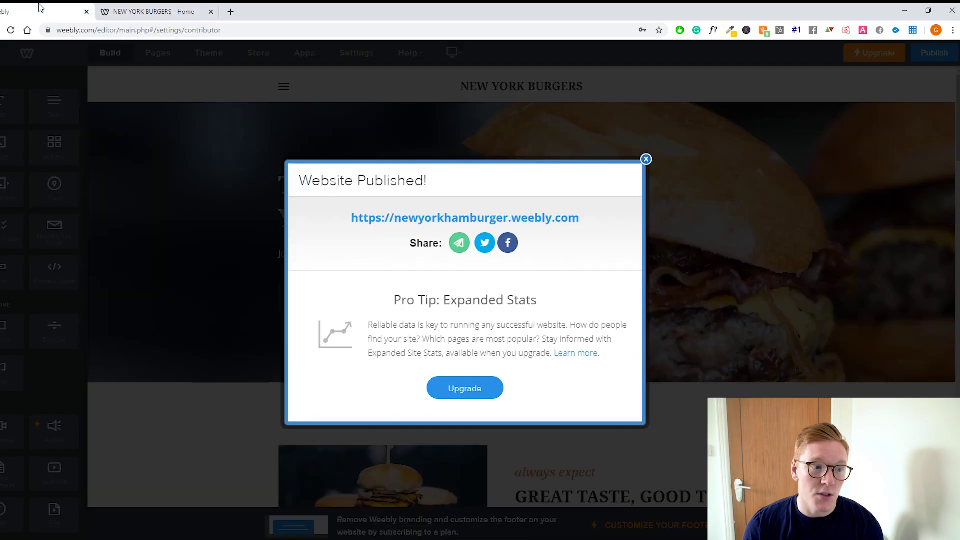
left_click(75, 10)
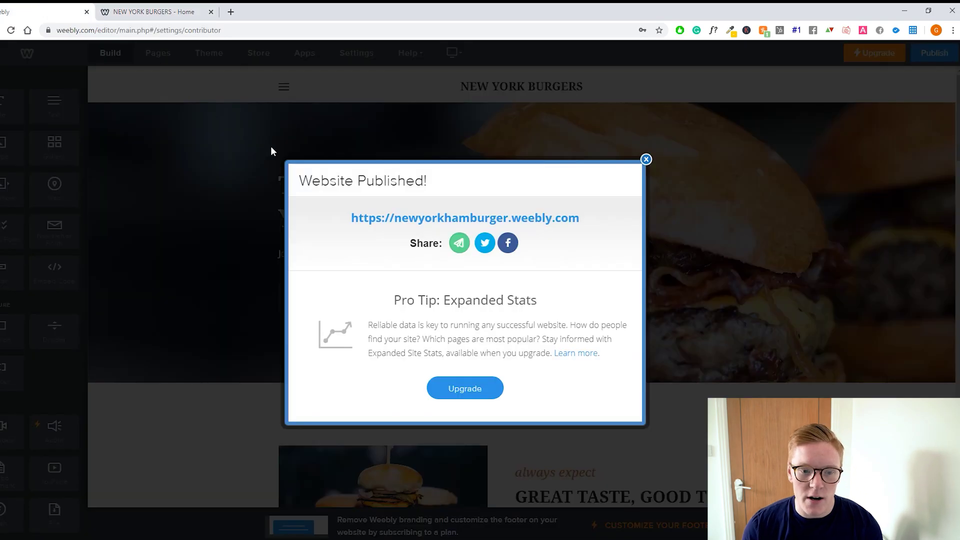